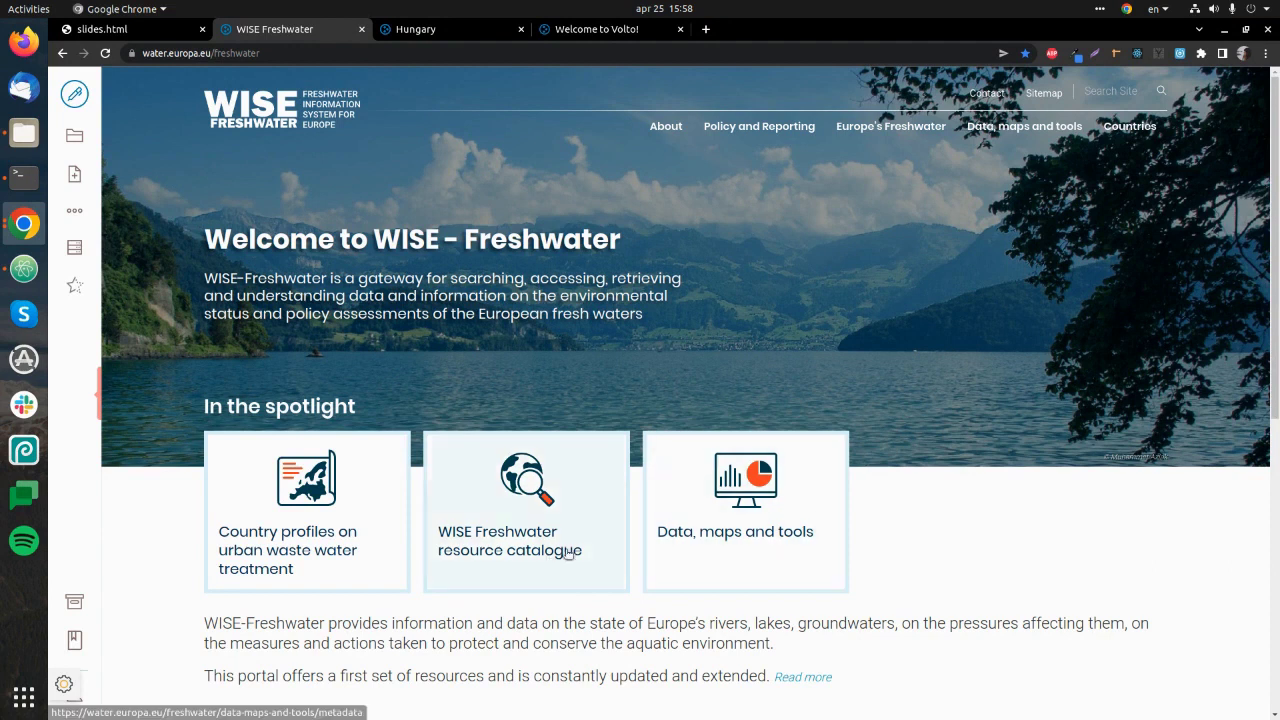
# Look through the WISE Freshwater home page, from the welcome banner and spotlight cards down to the latest publications and footer.
pyautogui.scroll(-4, 665, 318)
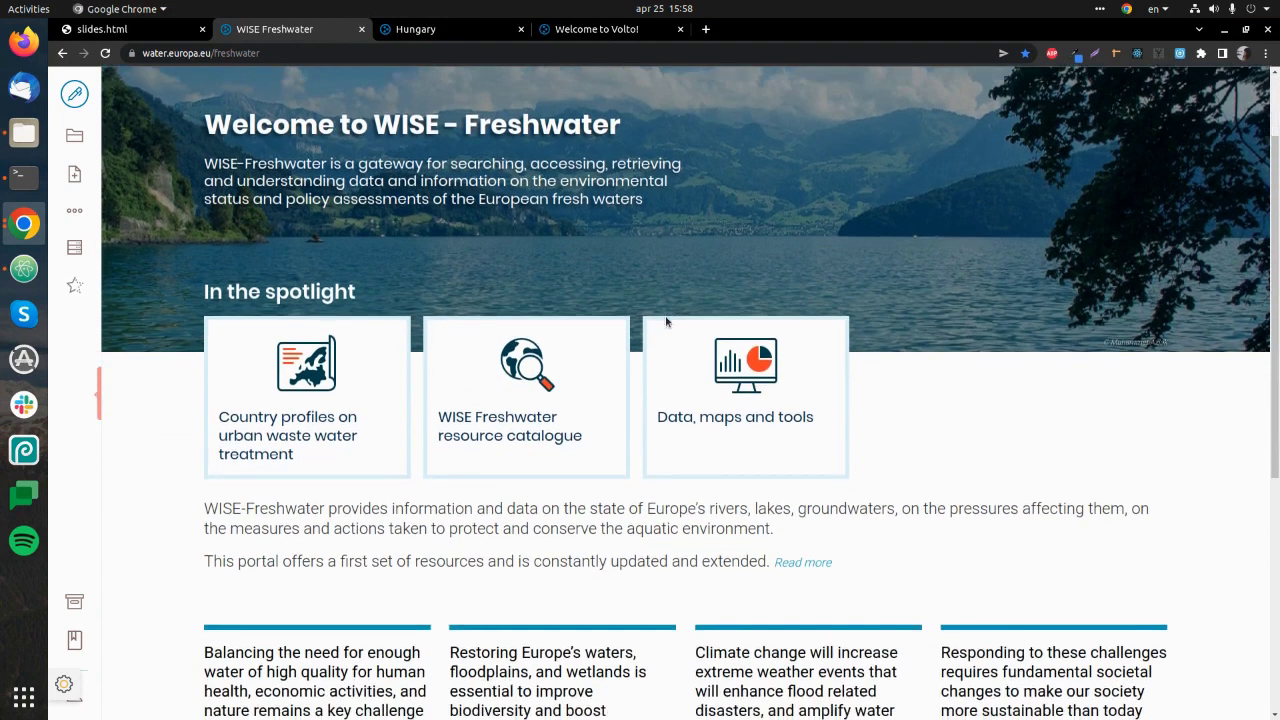
pyautogui.scroll(-3, 665, 318)
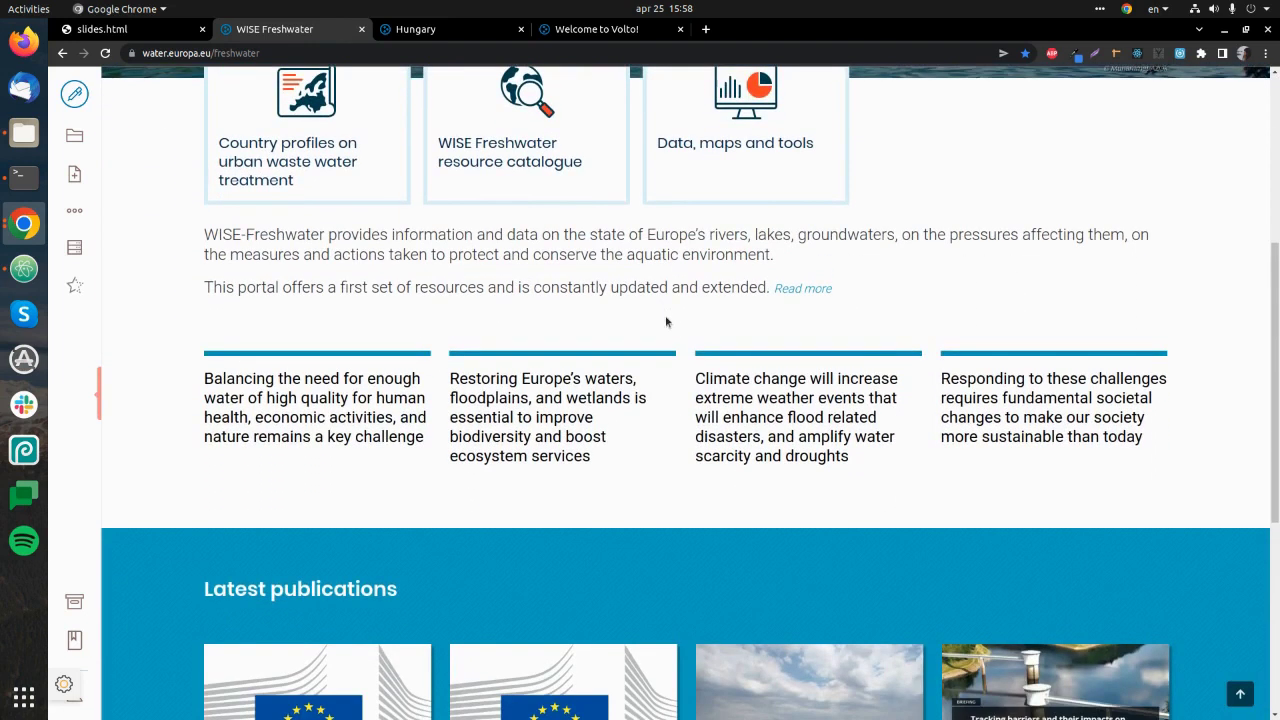
pyautogui.scroll(-3, 666, 321)
pyautogui.scroll(-5, 666, 321)
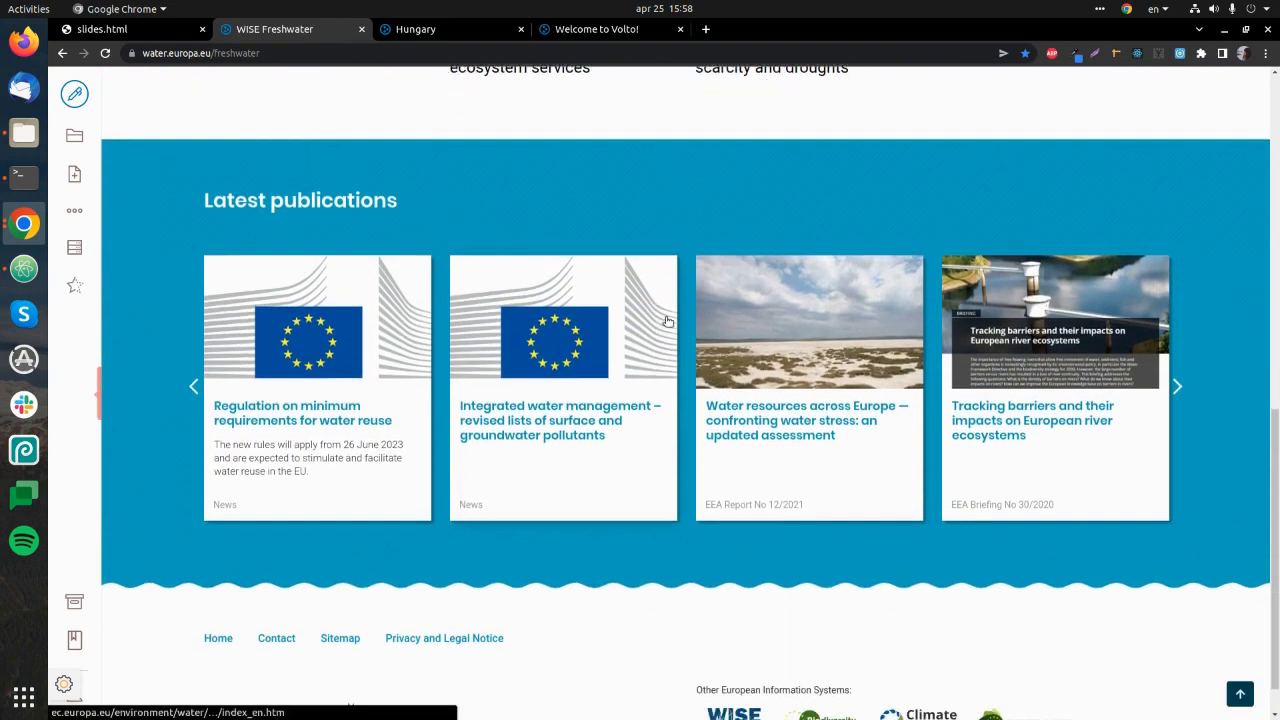
pyautogui.scroll(-1, 668, 320)
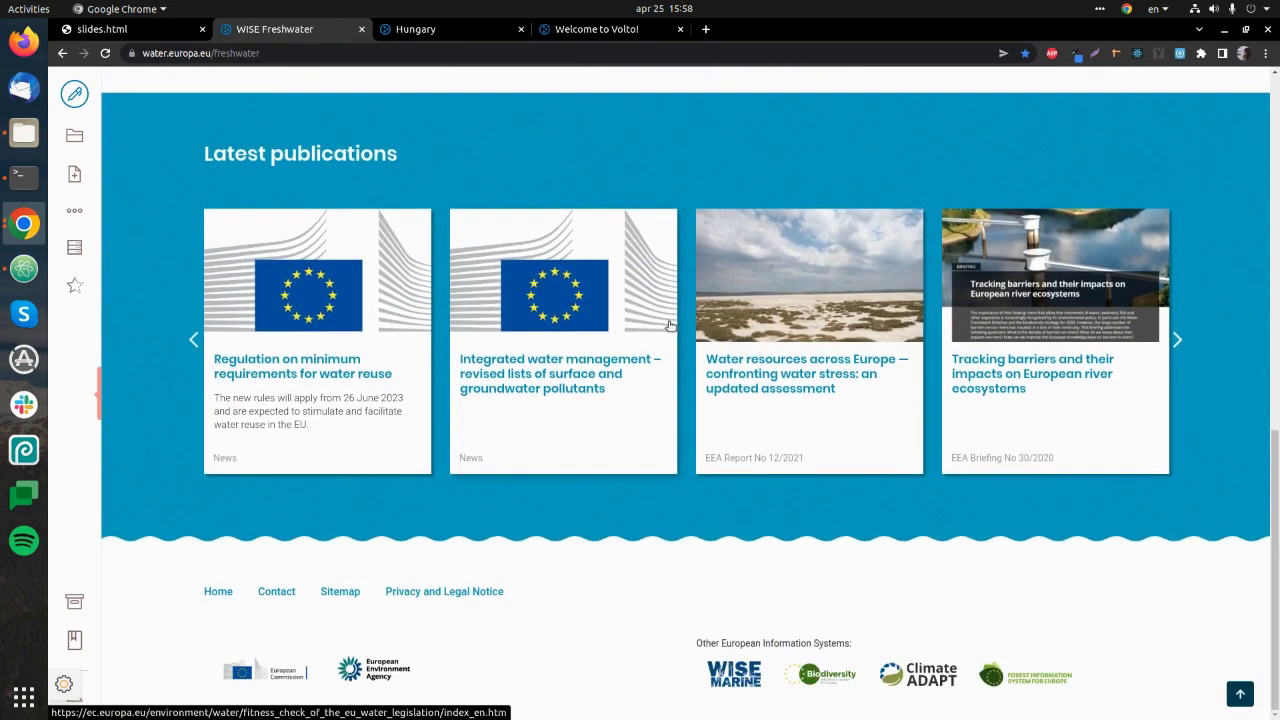
pyautogui.scroll(3, 671, 326)
pyautogui.scroll(9, 671, 326)
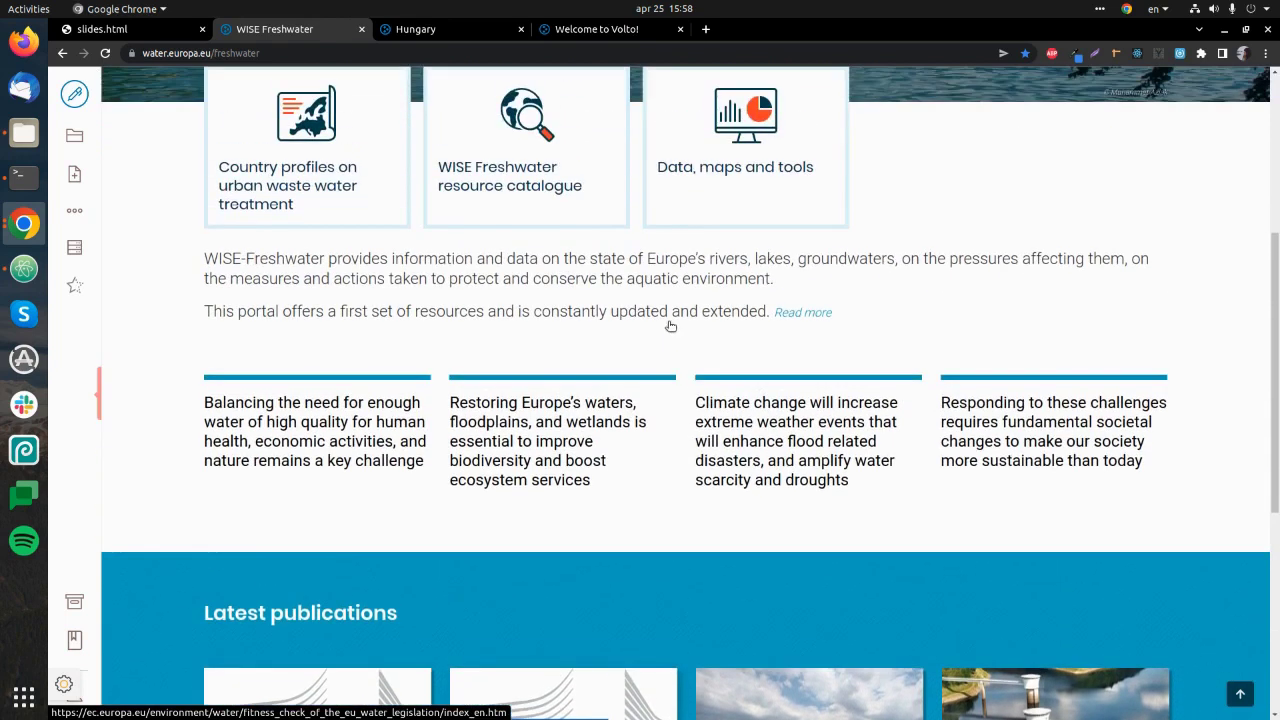
pyautogui.scroll(5, 670, 326)
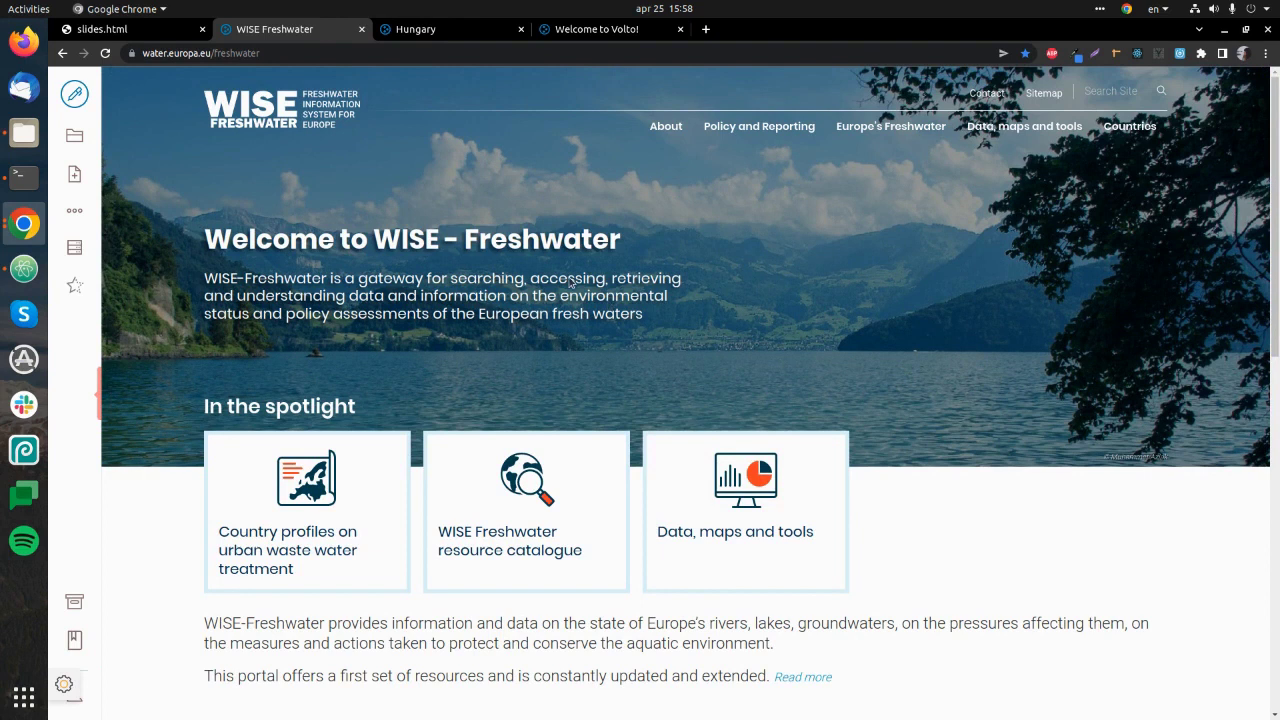
# Open the home page for editing and review the welcome banner block's image card and carousel settings.
pyautogui.click(75, 95)
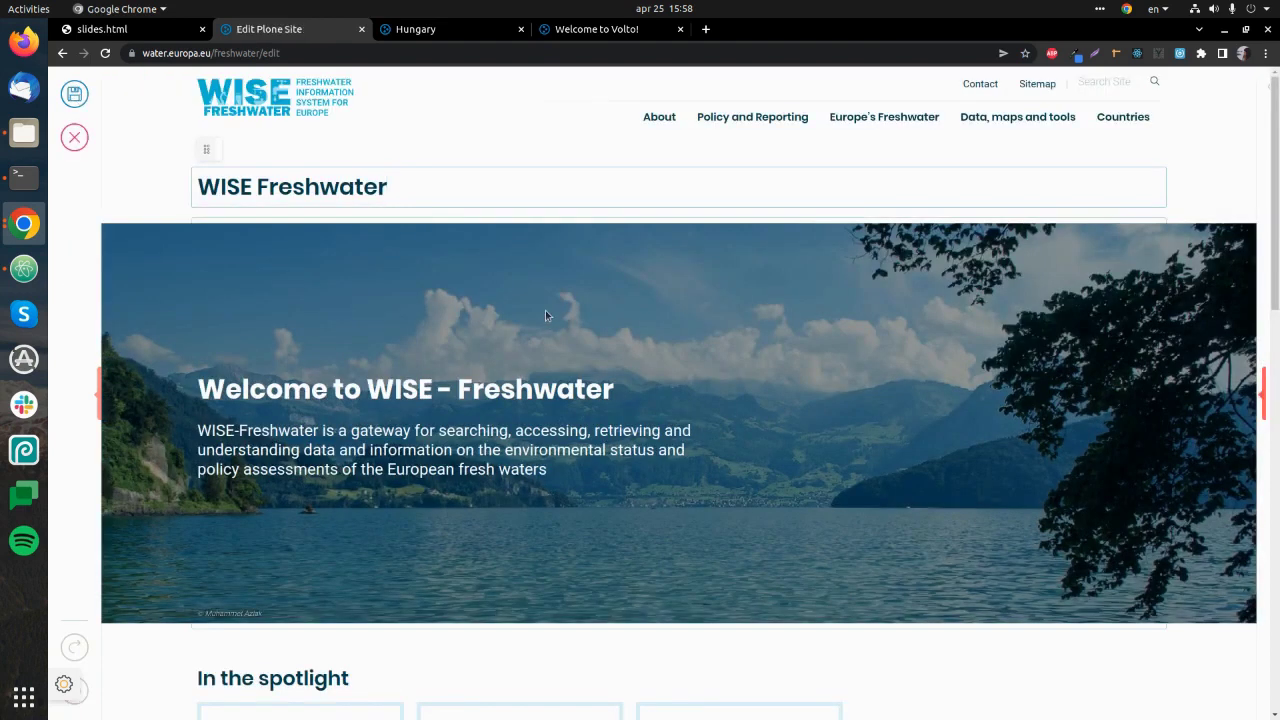
pyautogui.scroll(-3, 545, 313)
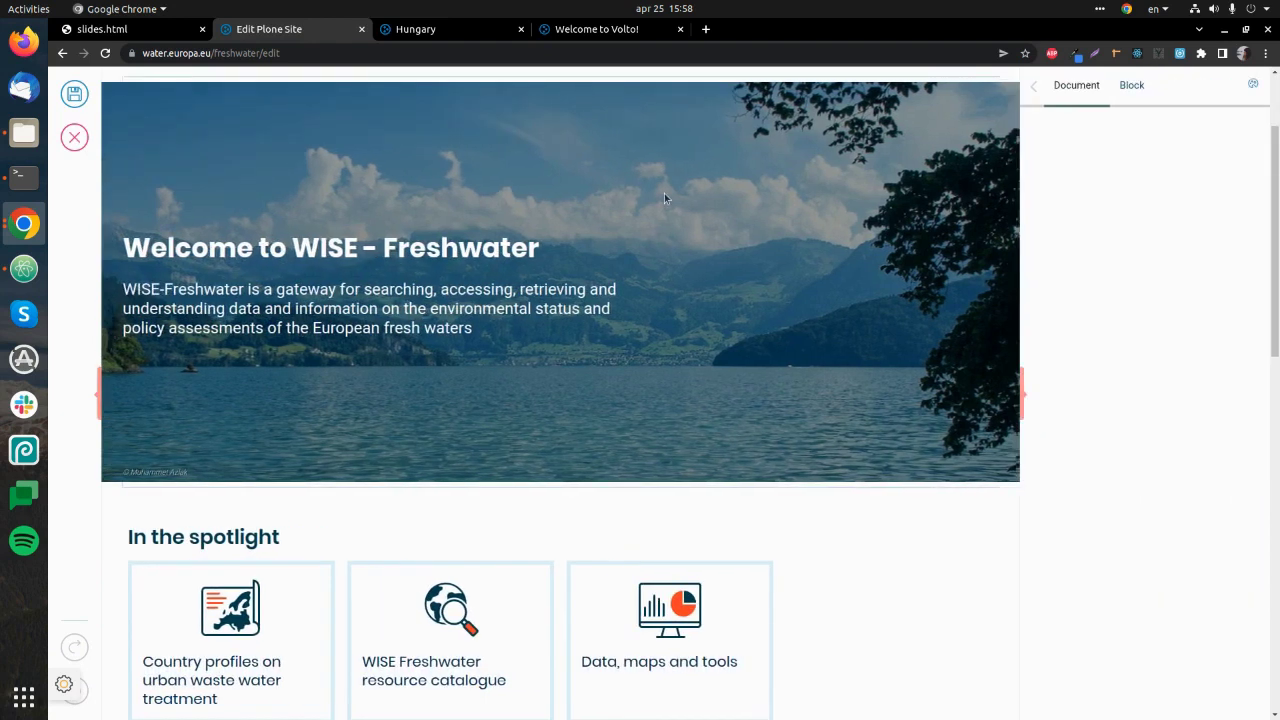
pyautogui.click(665, 198)
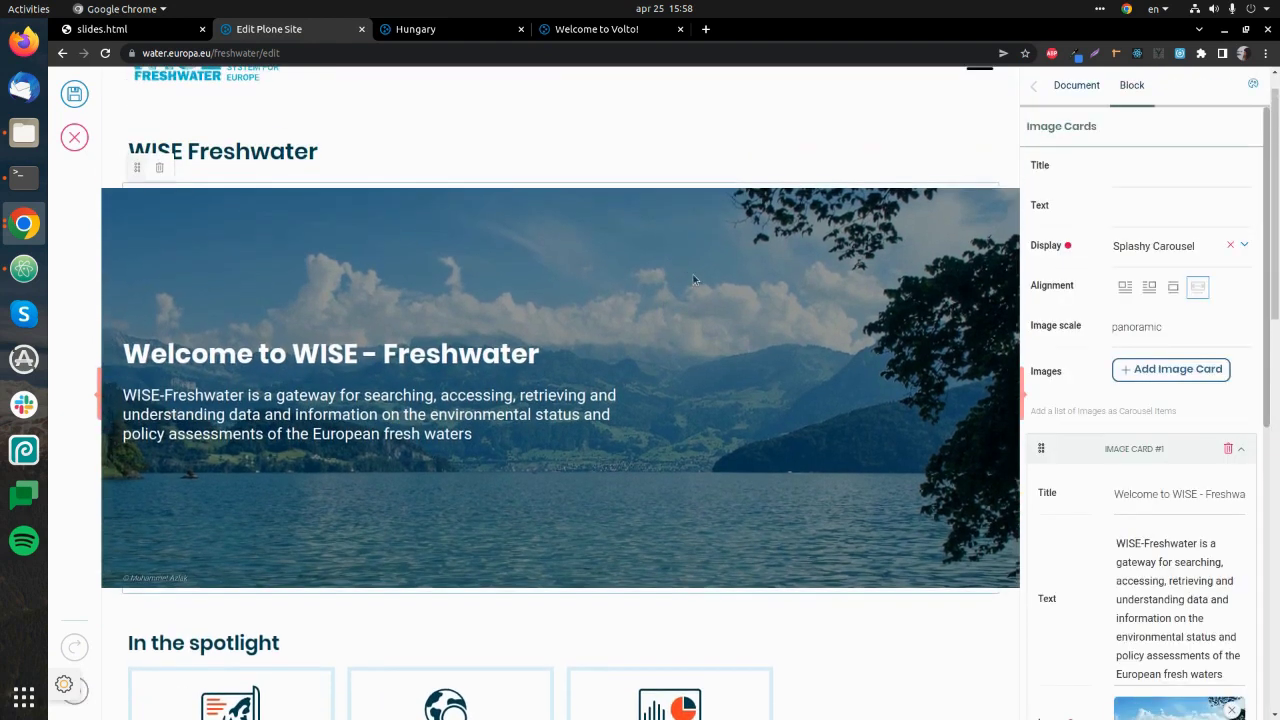
pyautogui.scroll(-5, 1094, 445)
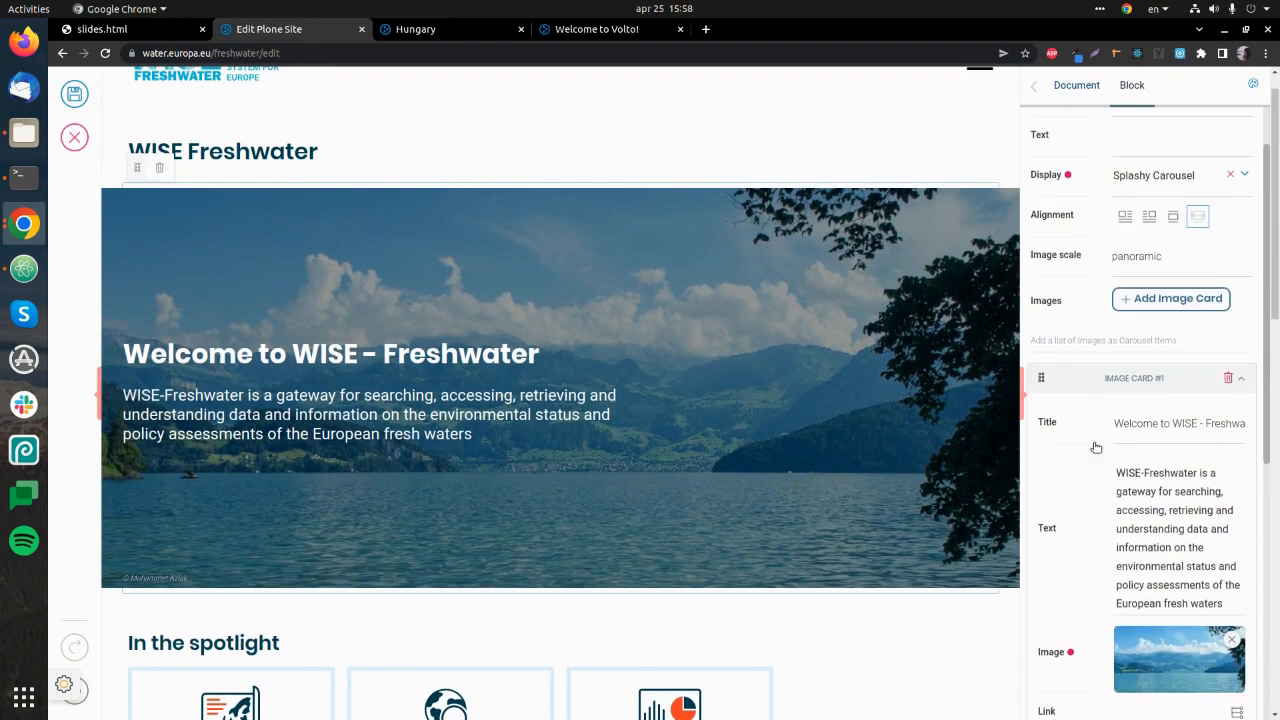
pyautogui.scroll(-4, 1094, 447)
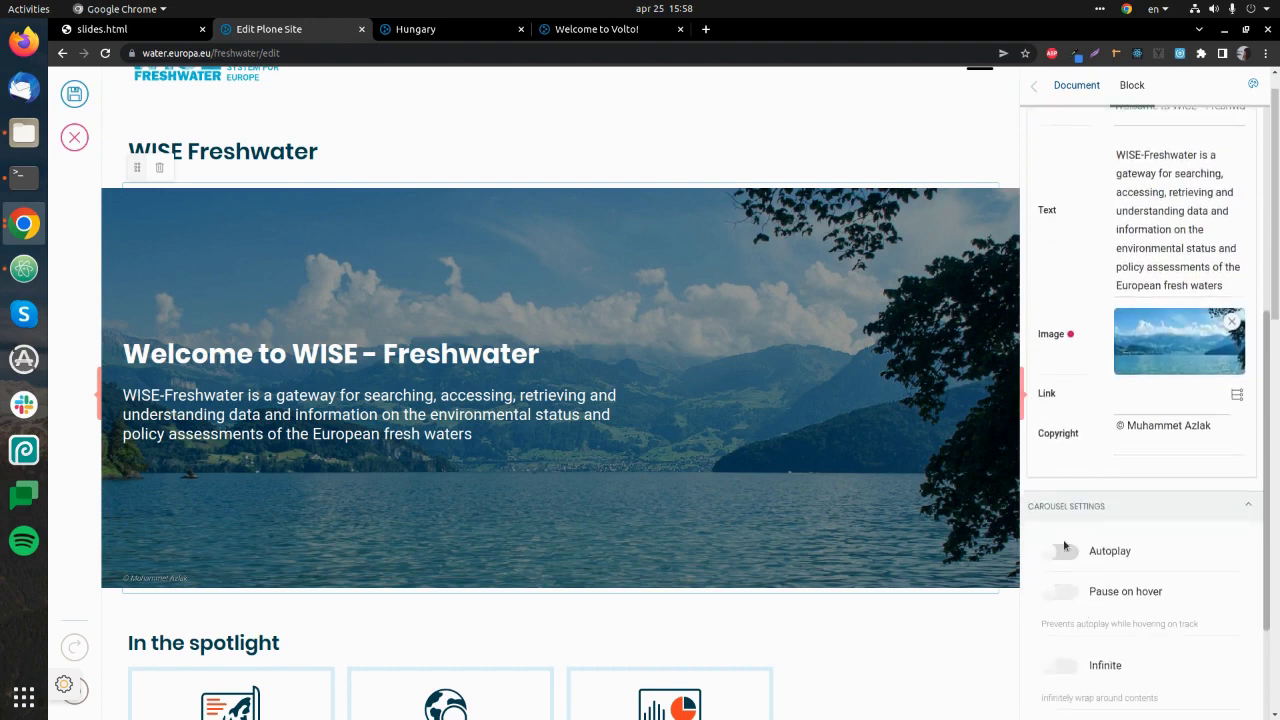
pyautogui.scroll(-4, 1083, 588)
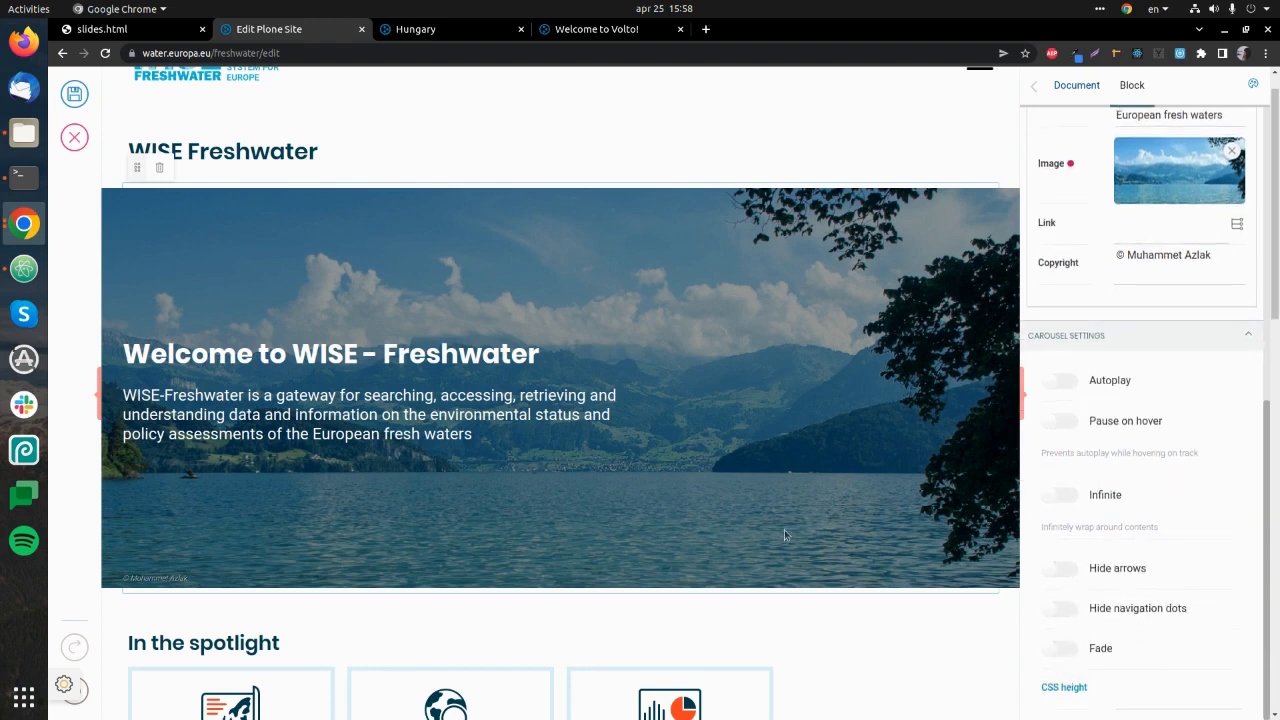
# Set the block with the four water challenge texts to 2 cards per row.
pyautogui.scroll(-3, 719, 490)
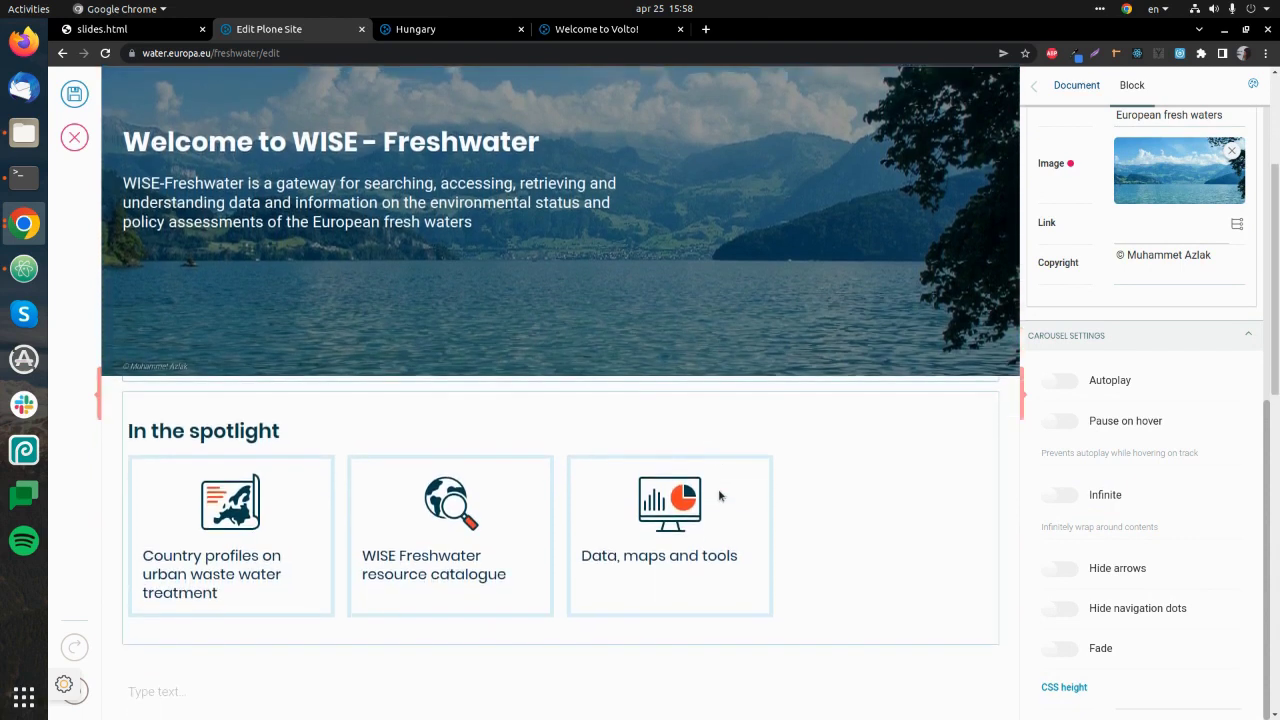
pyautogui.scroll(-5, 718, 495)
pyautogui.click(718, 492)
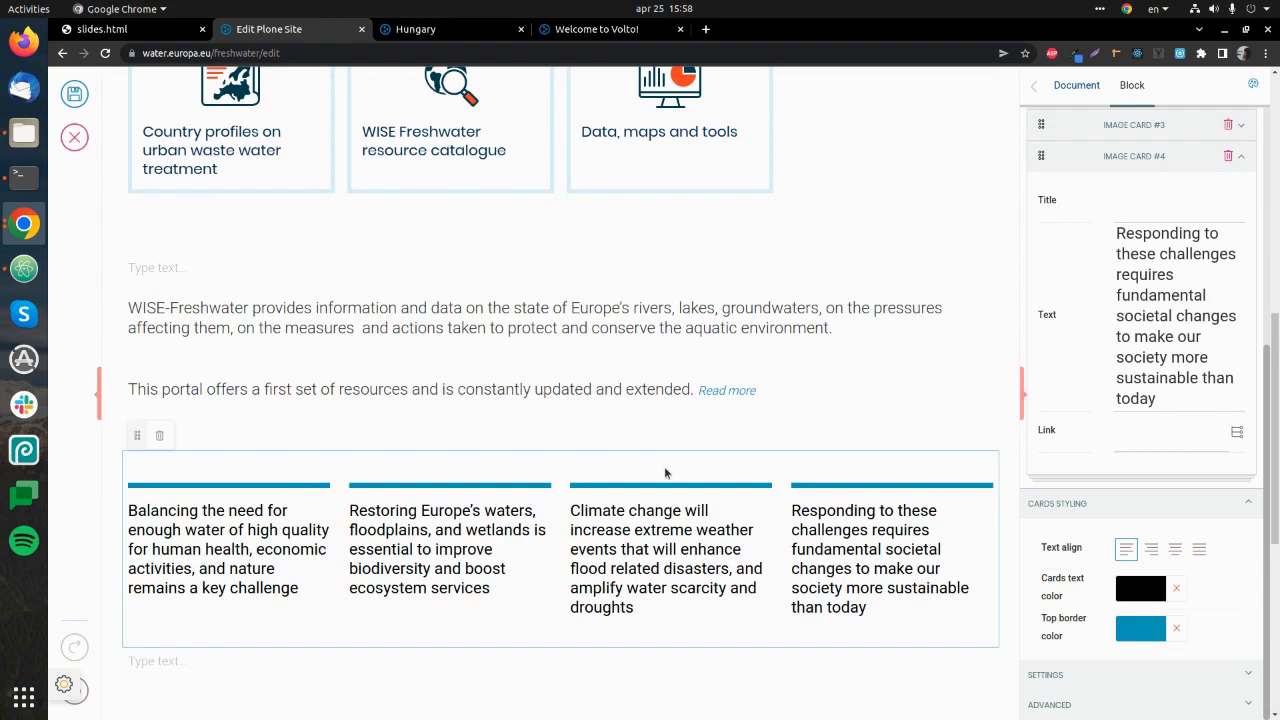
pyautogui.click(1060, 675)
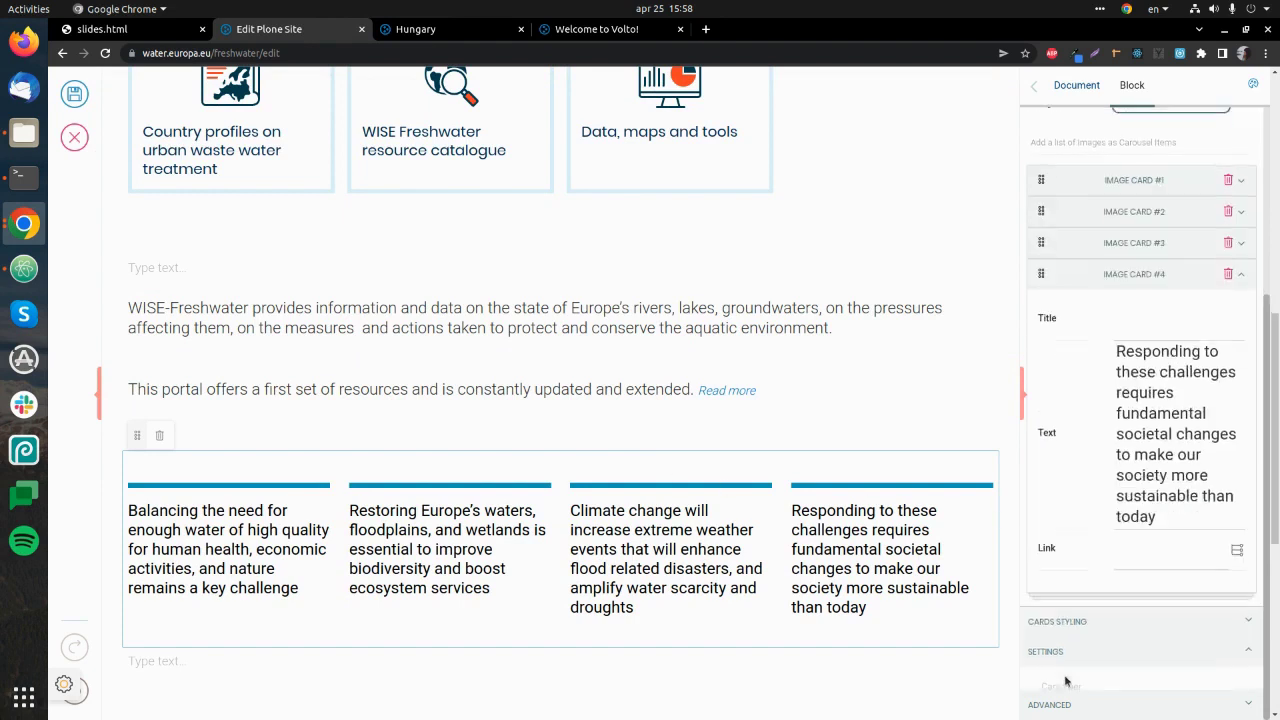
pyautogui.click(1133, 618)
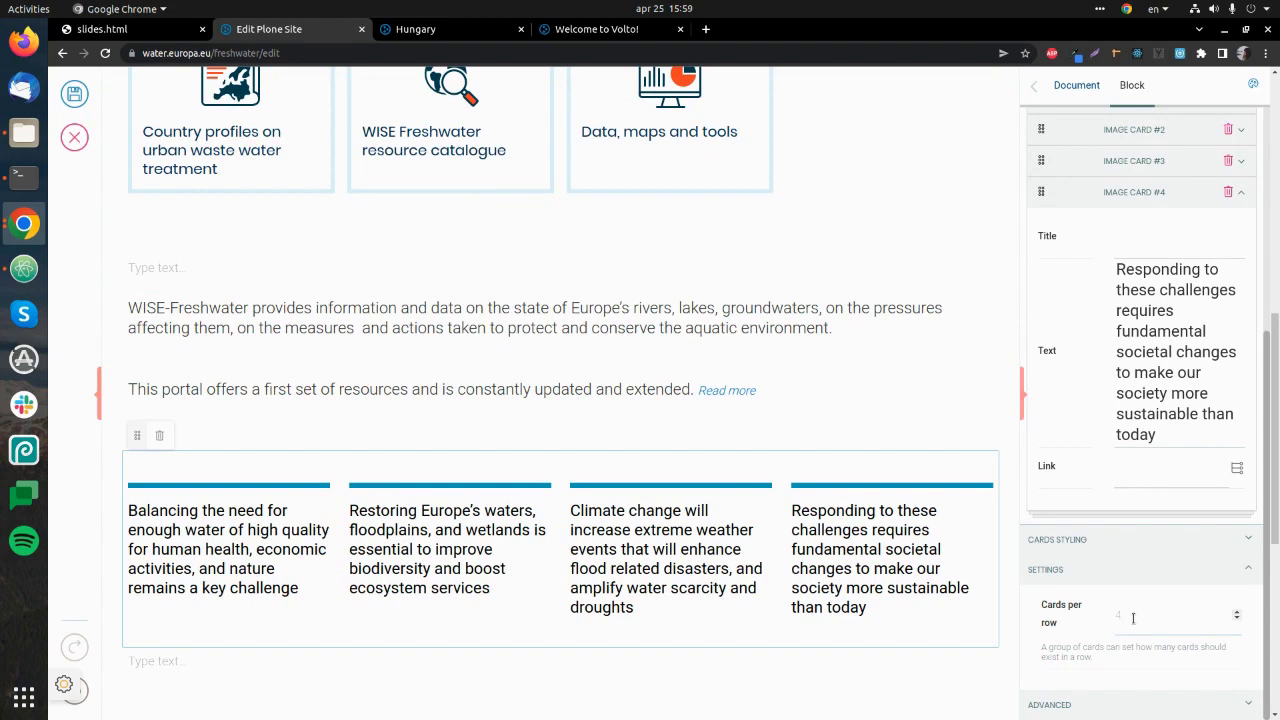
pyautogui.press('Down')
pyautogui.press('Down')
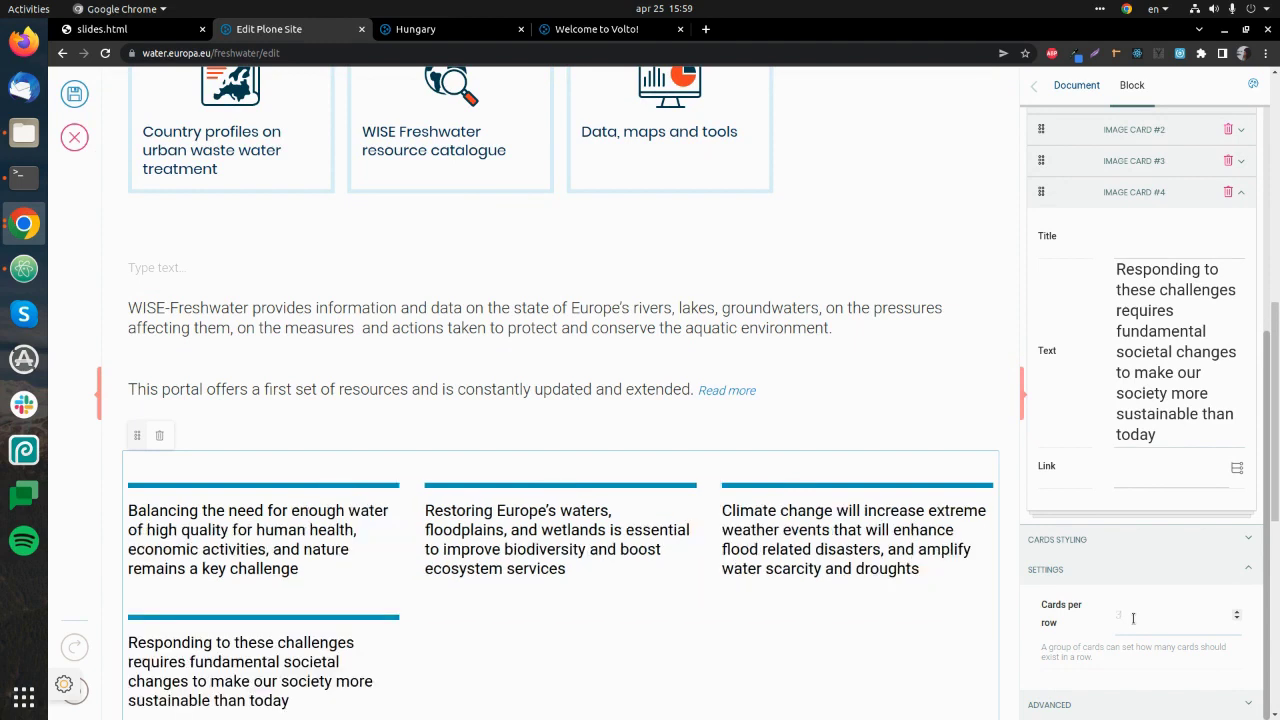
# Change the challenge cards' top border color to dark green and align their text to the right.
pyautogui.click(1057, 541)
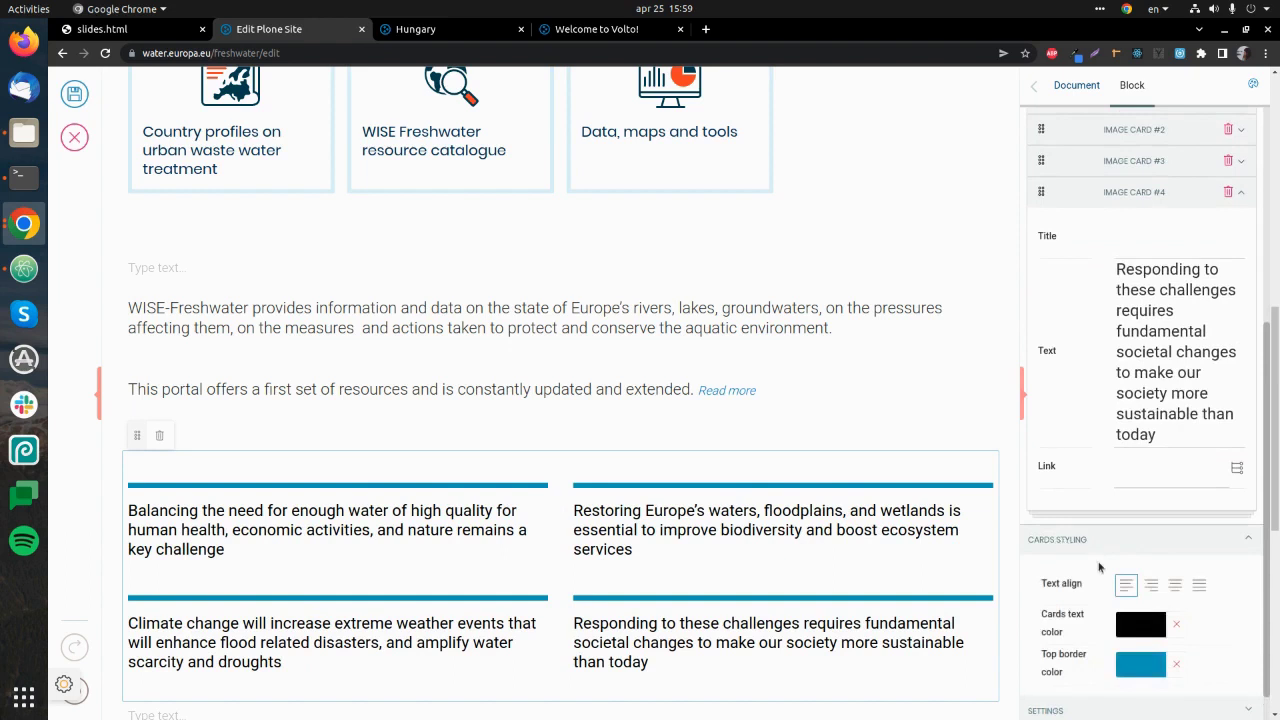
pyautogui.click(1141, 668)
pyautogui.click(1195, 689)
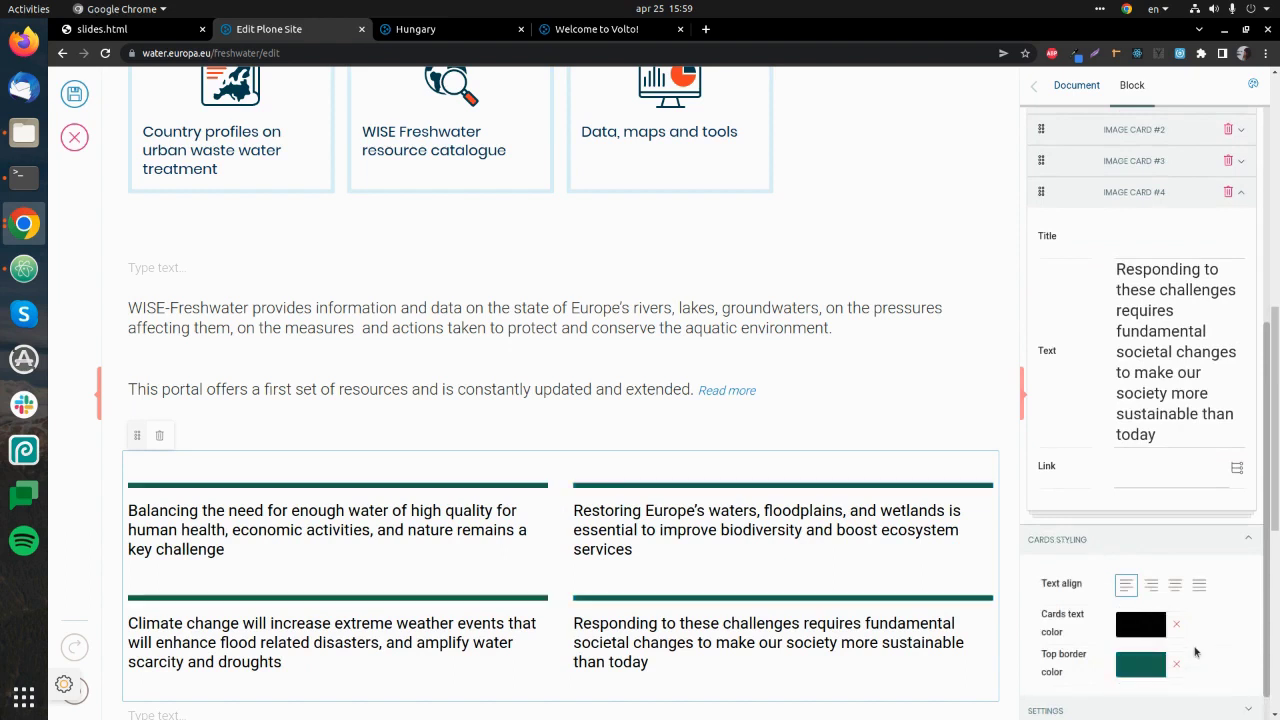
pyautogui.click(1152, 586)
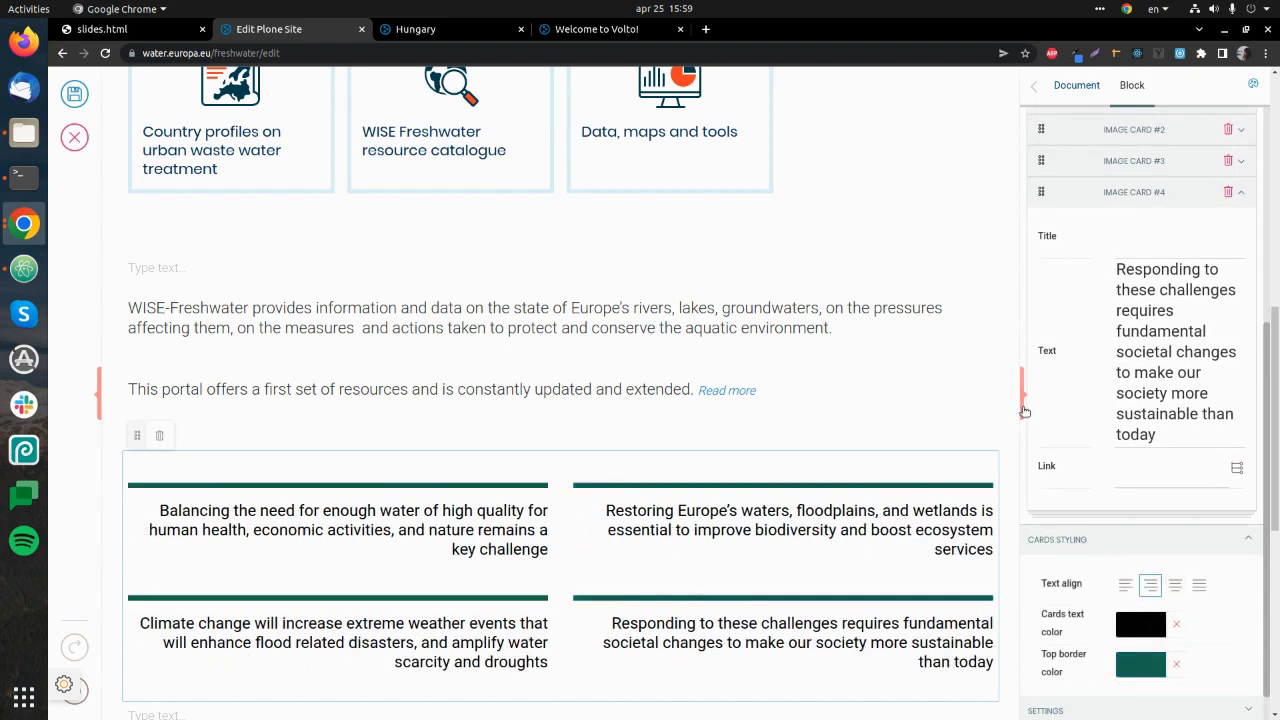
# Collapse the block settings and browse backwards through the cards of the Latest publications carousel.
pyautogui.click(1022, 400)
pyautogui.scroll(-3, 740, 360)
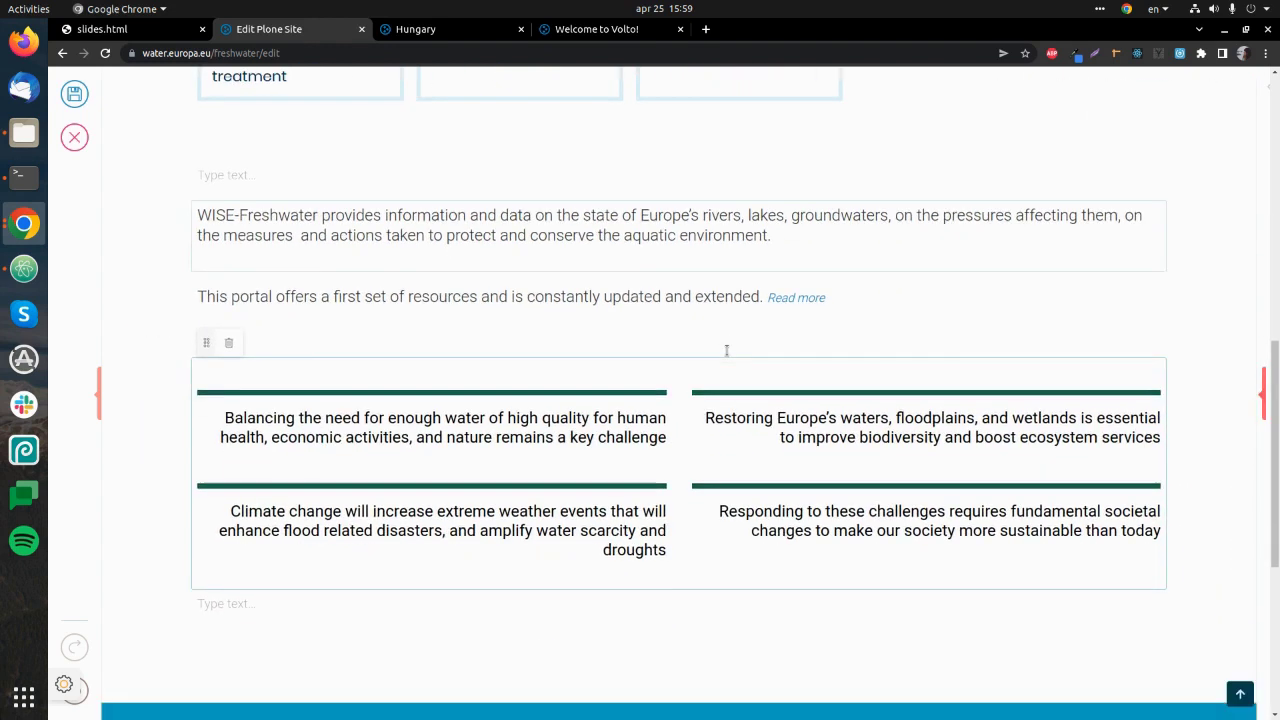
pyautogui.scroll(-10, 771, 366)
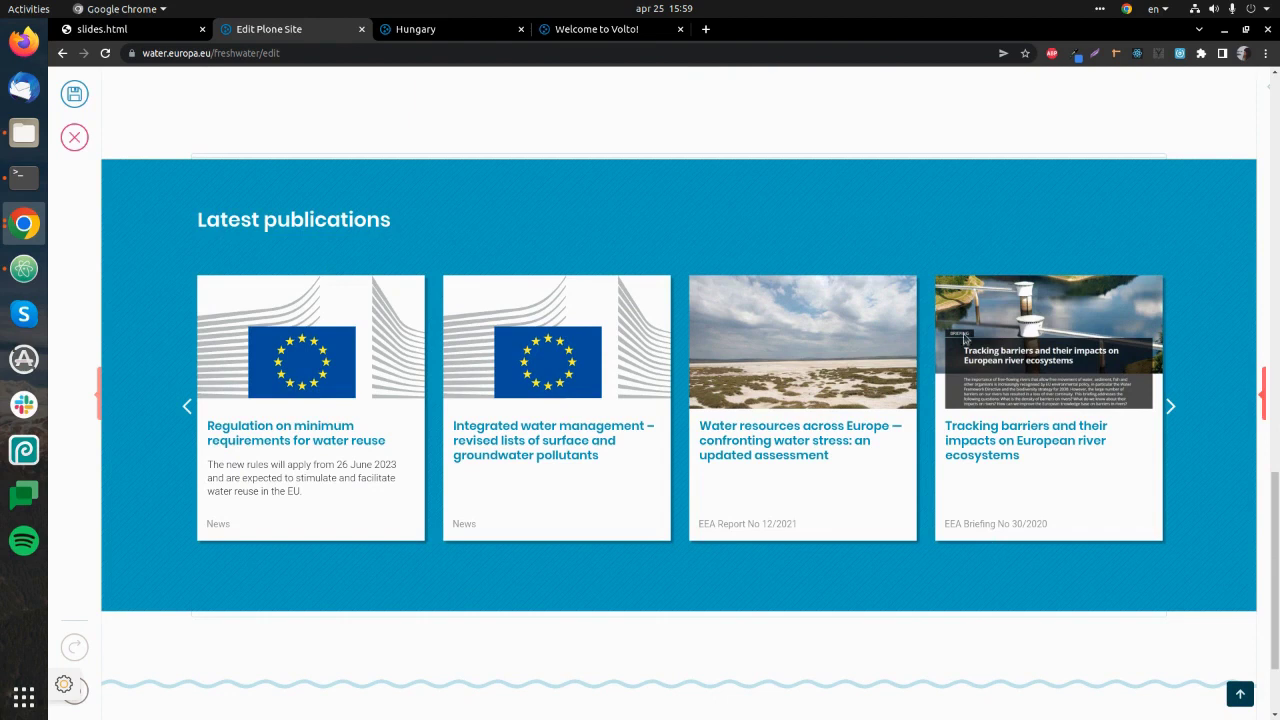
pyautogui.click(186, 407)
pyautogui.click(186, 407)
pyautogui.click(186, 407)
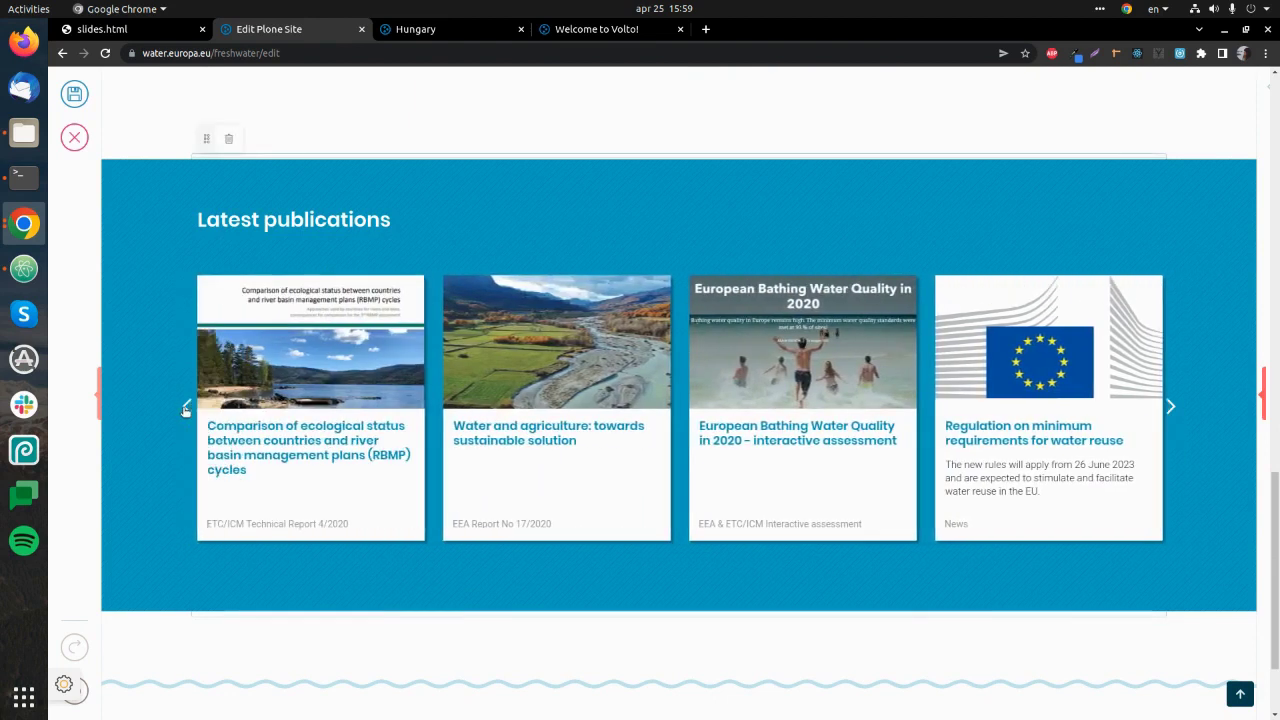
pyautogui.click(186, 407)
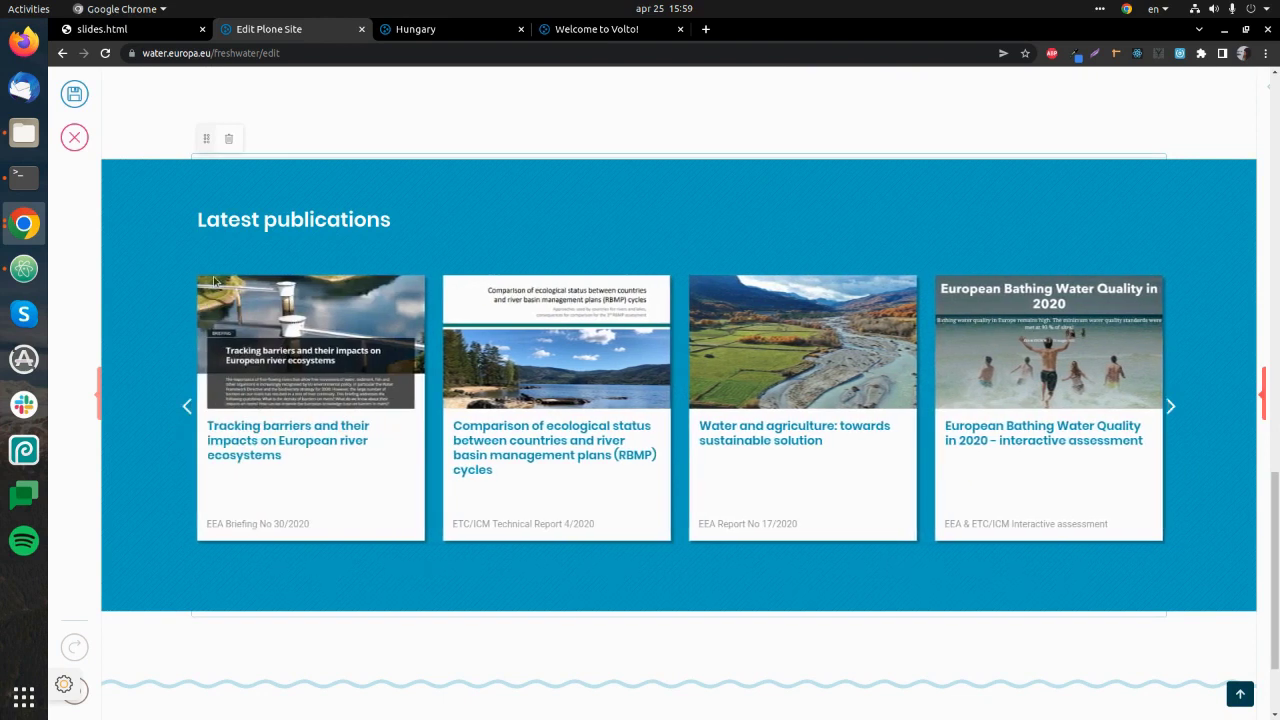
# Switch to the Hungary country profile and look through its overview, treatment plant chart, map and waste water targets.
pyautogui.click(430, 29)
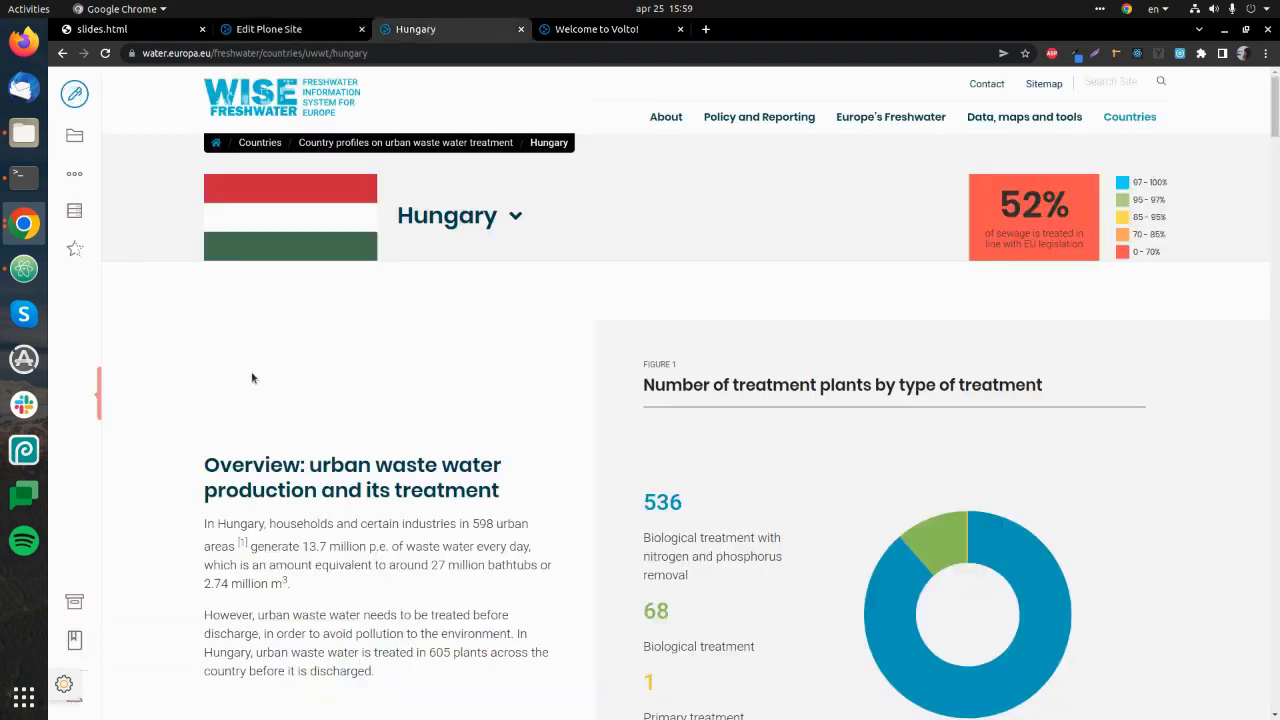
pyautogui.scroll(-5, 246, 364)
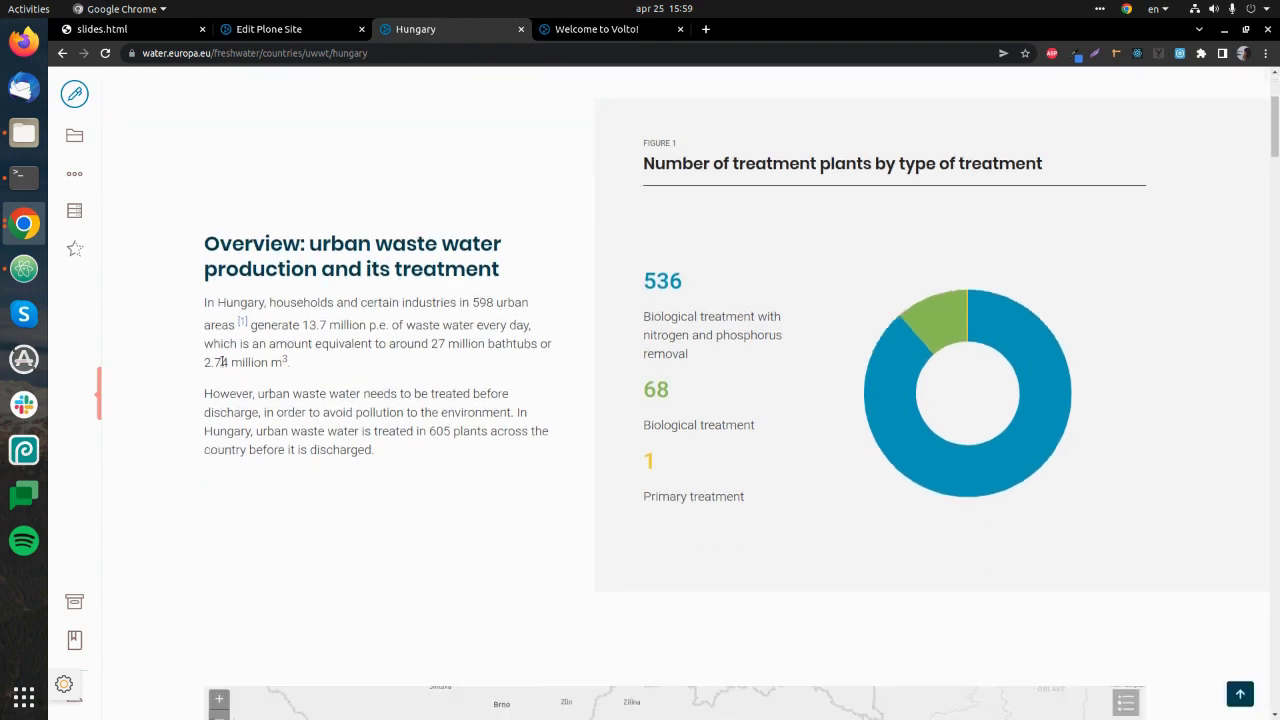
pyautogui.scroll(-6, 220, 375)
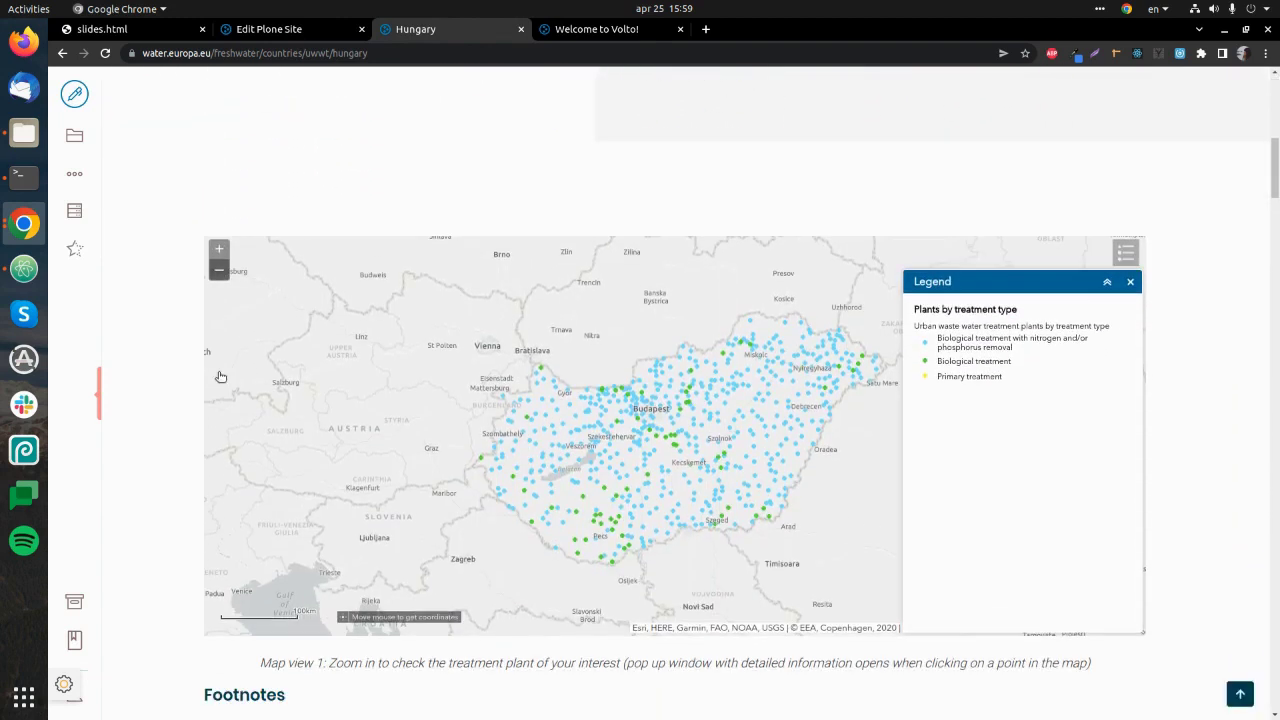
pyautogui.scroll(-4, 220, 376)
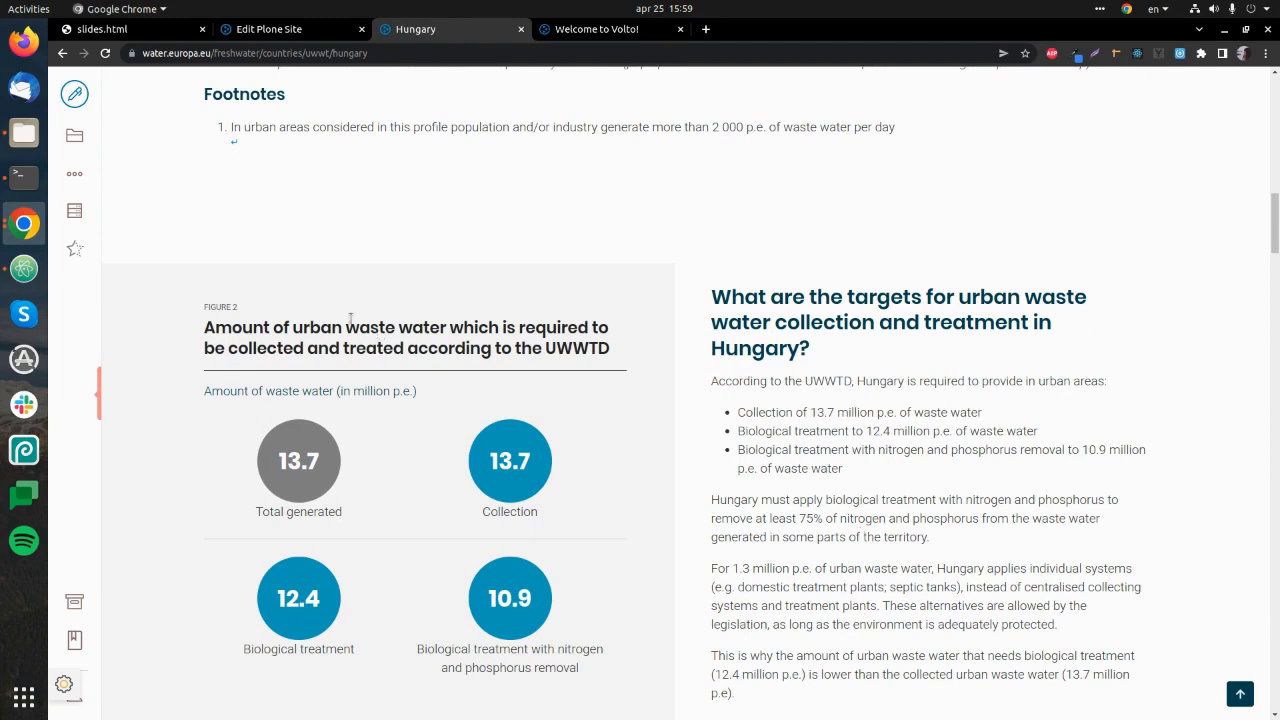
# Open the Hungary country profile for editing and show its document settings.
pyautogui.click(74, 96)
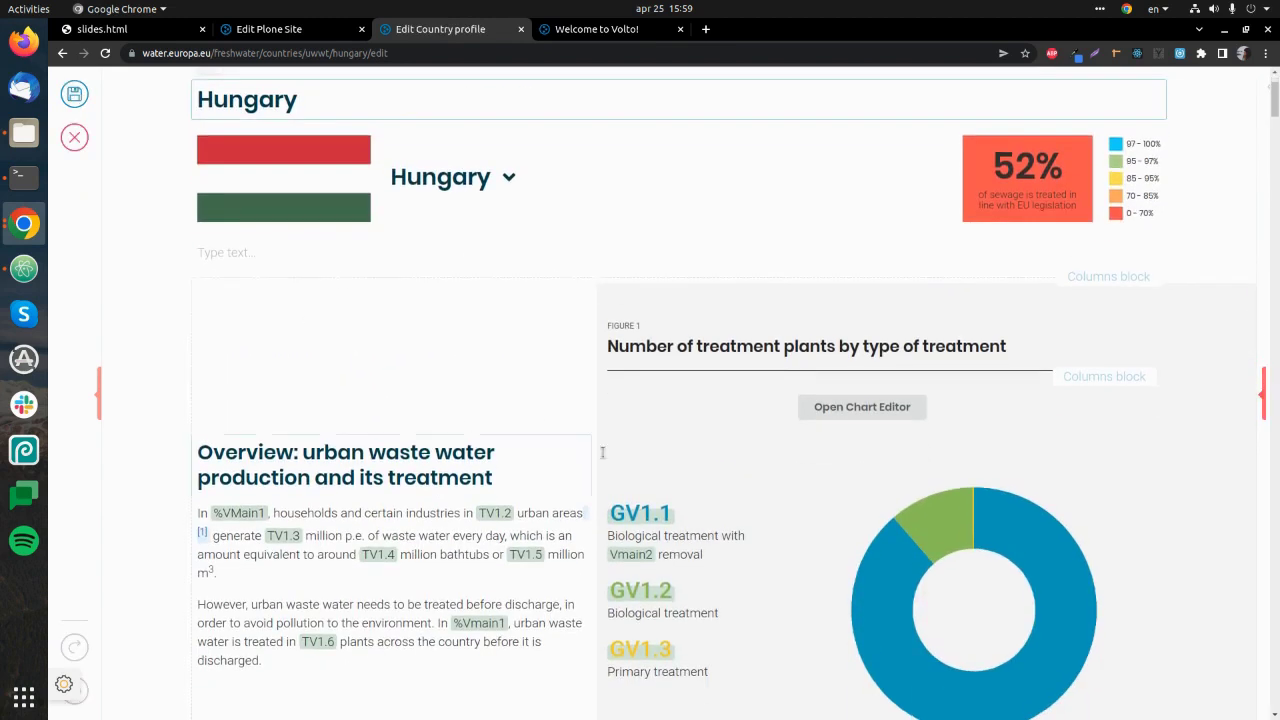
pyautogui.click(1264, 400)
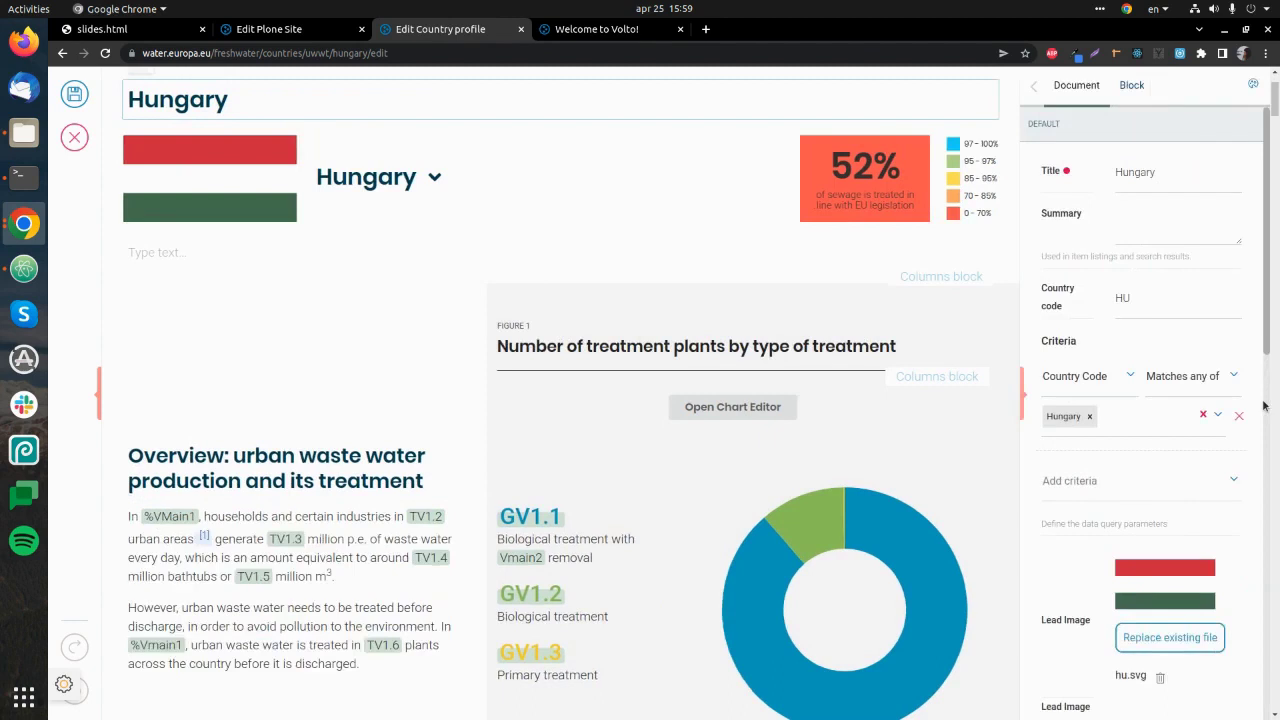
pyautogui.scroll(-1, 878, 364)
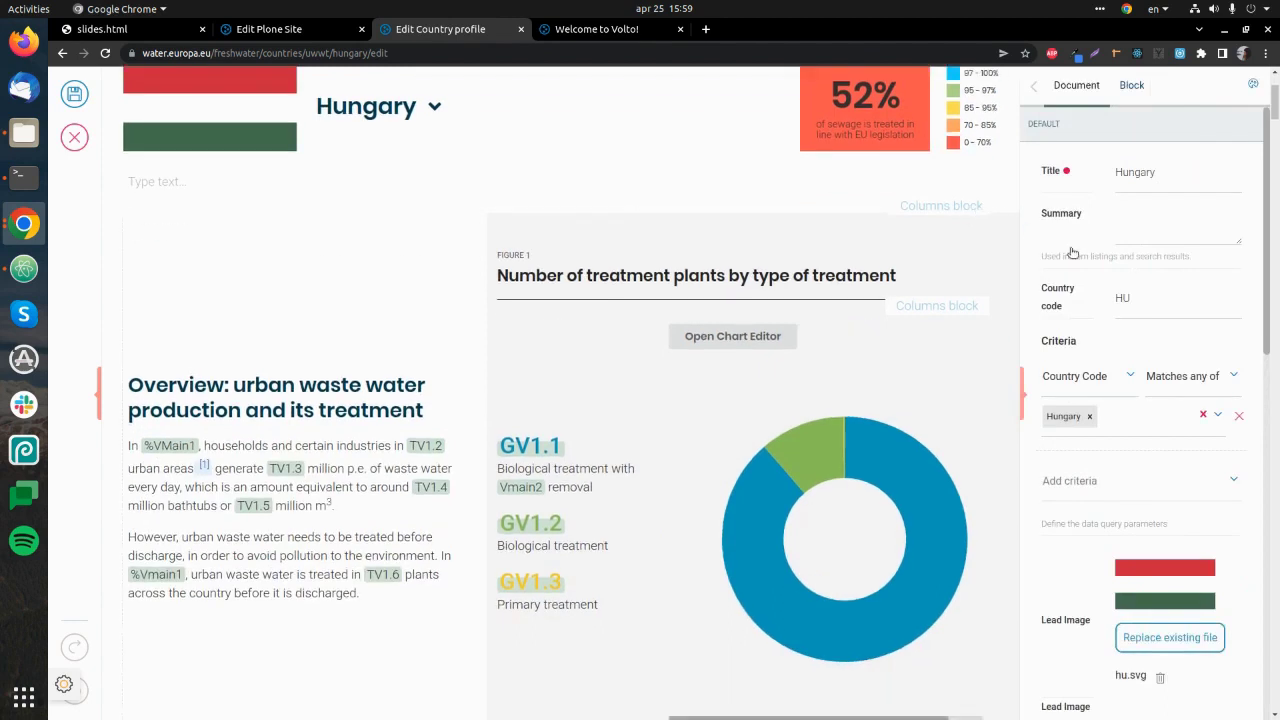
# Try a 50 / 50 layout on the columns block holding the overview and Figure 1, and settle on 30 / 70.
pyautogui.click(1160, 322)
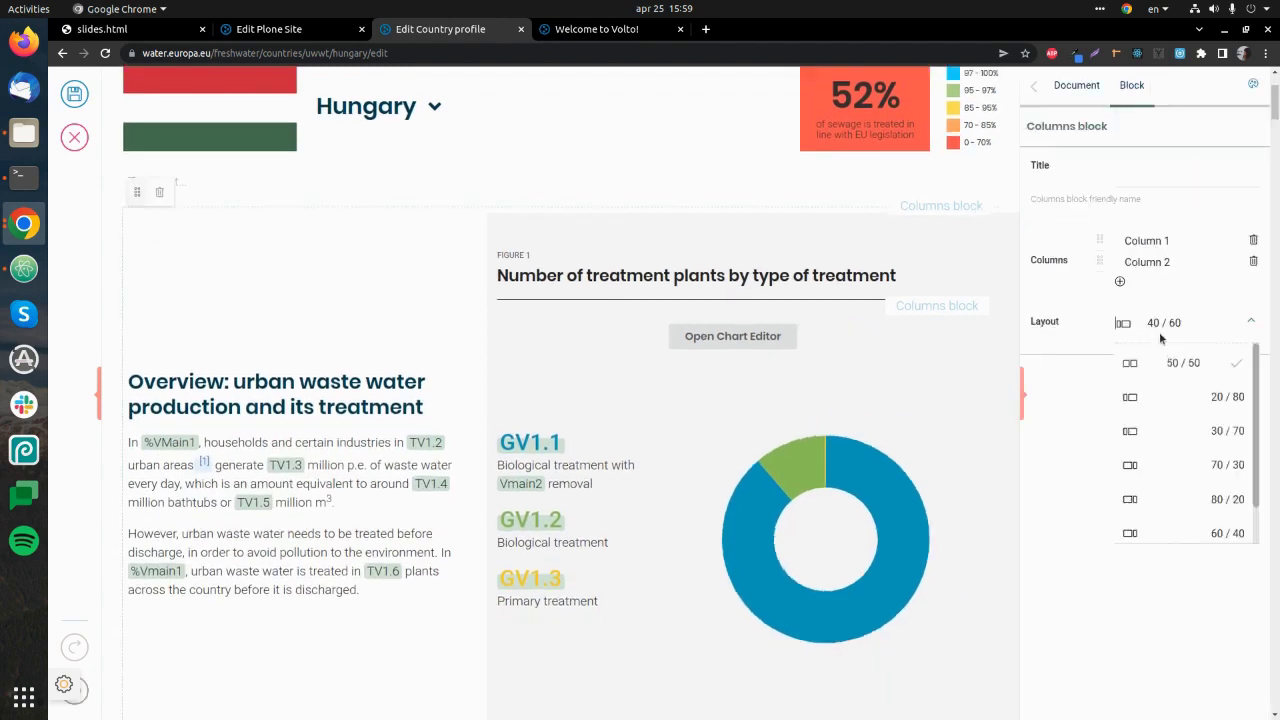
pyautogui.click(1160, 362)
pyautogui.click(1160, 323)
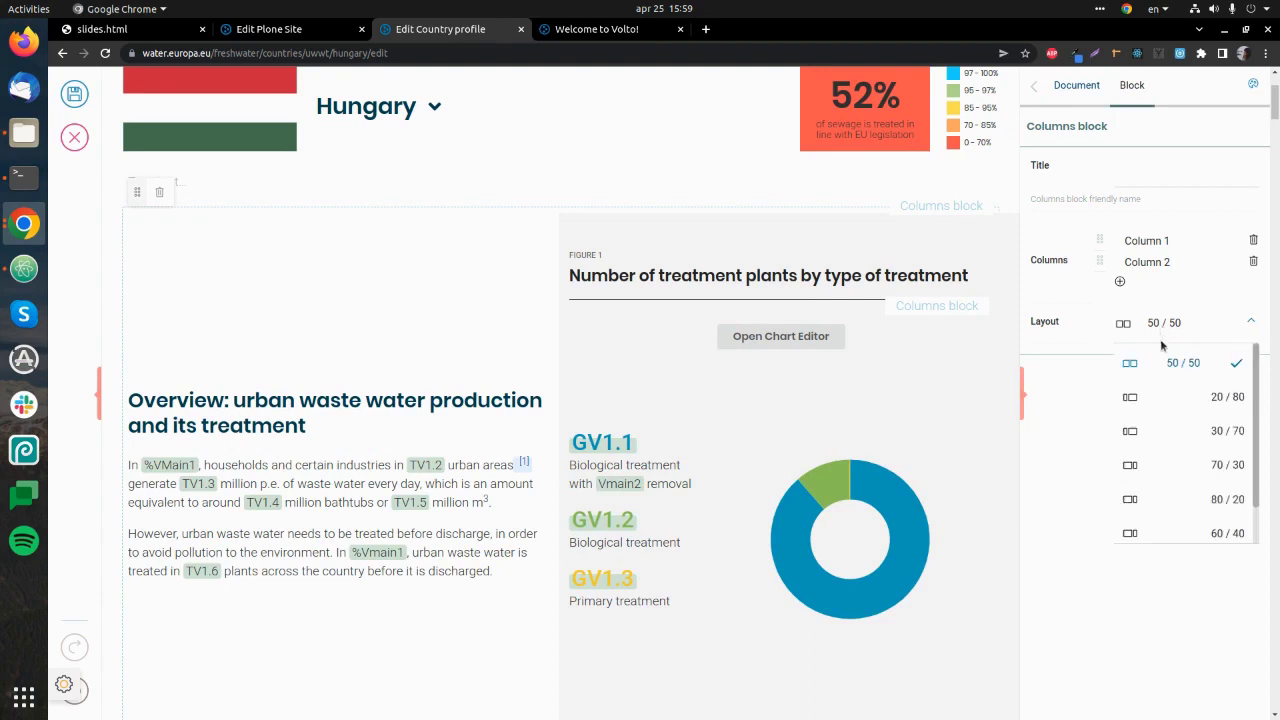
pyautogui.click(1152, 431)
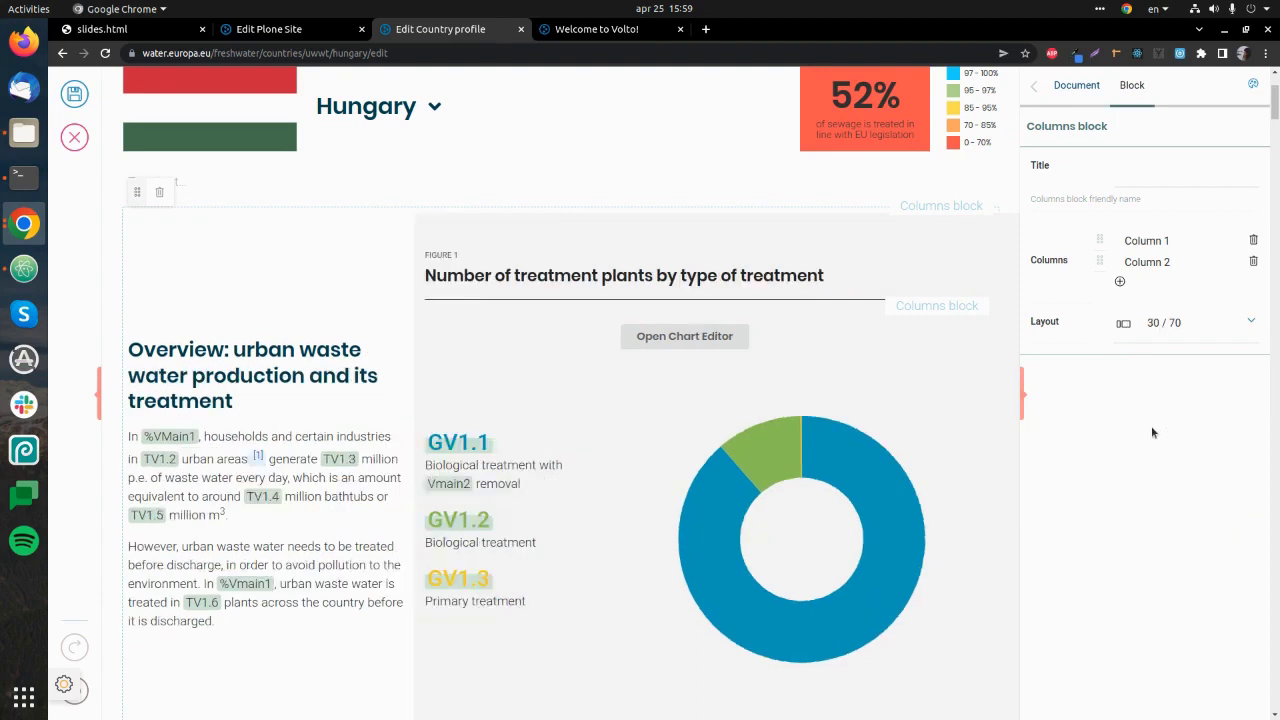
pyautogui.scroll(-1, 1152, 432)
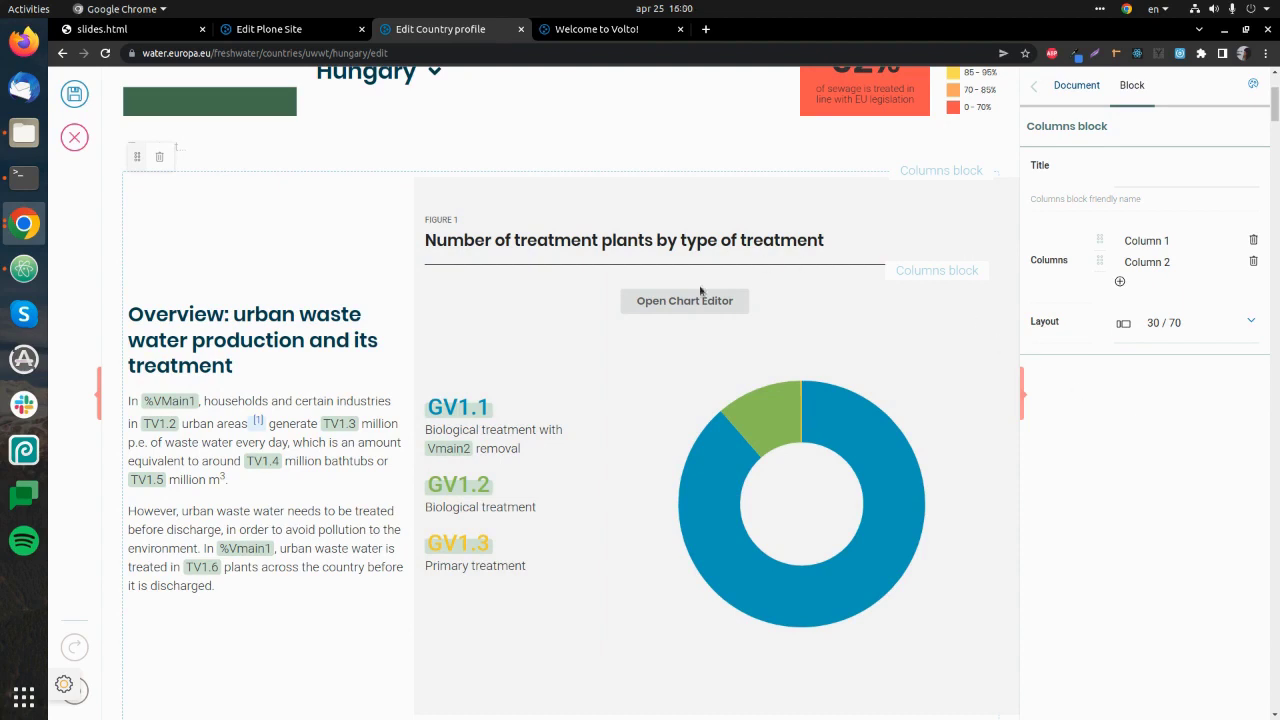
# Inspect the treatment plants donut chart of Figure 1 and its pie trace in the chart editor, closing it without changes.
pyautogui.moveTo(754, 434)
pyautogui.moveTo(780, 562)
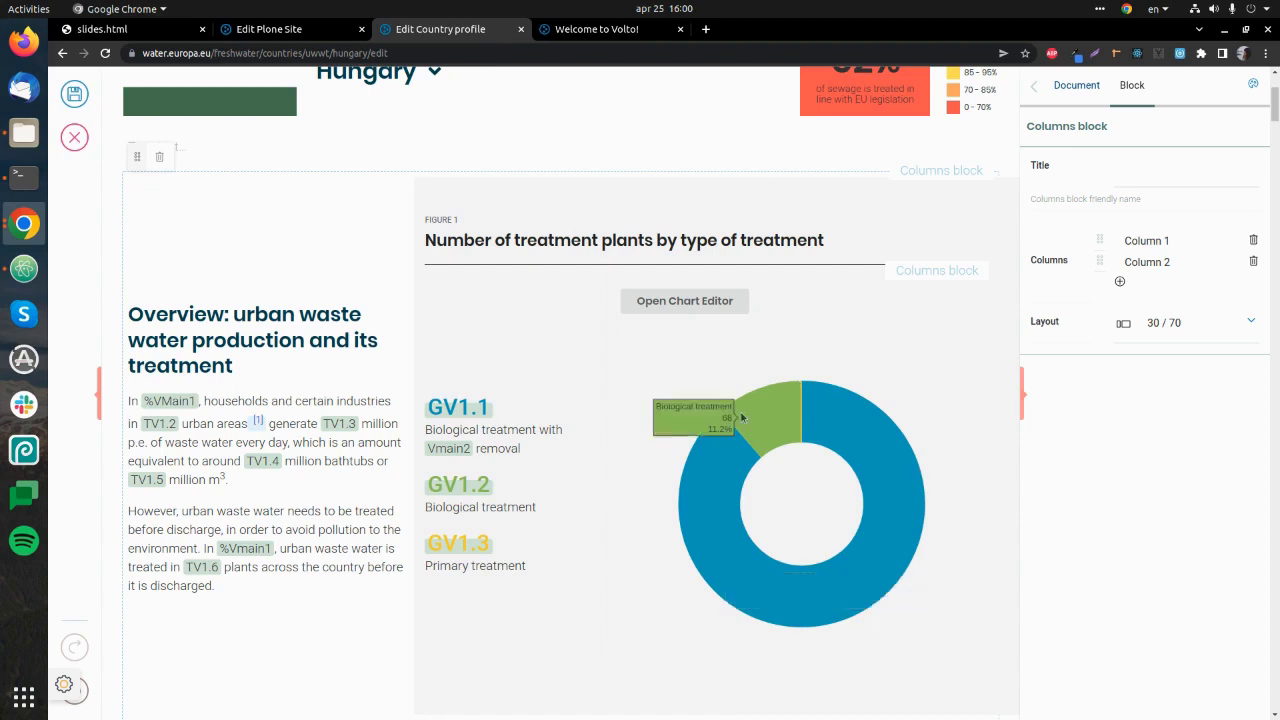
pyautogui.click(703, 303)
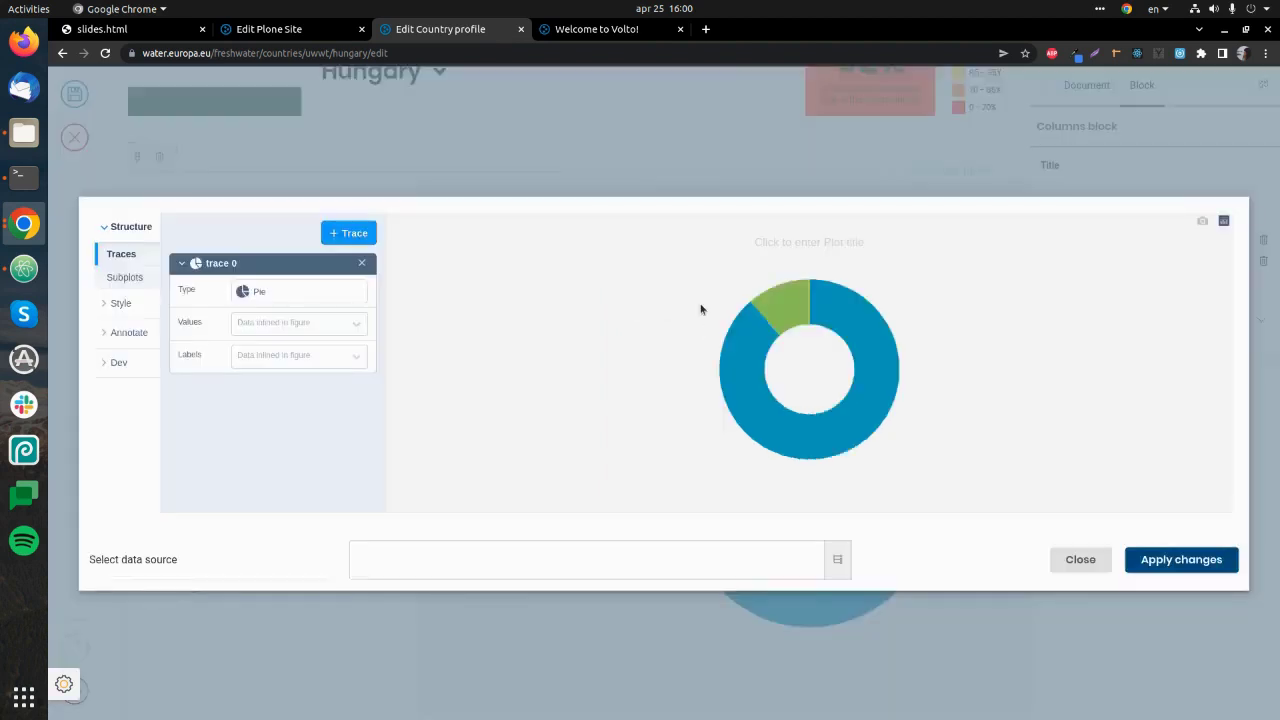
pyautogui.moveTo(751, 360)
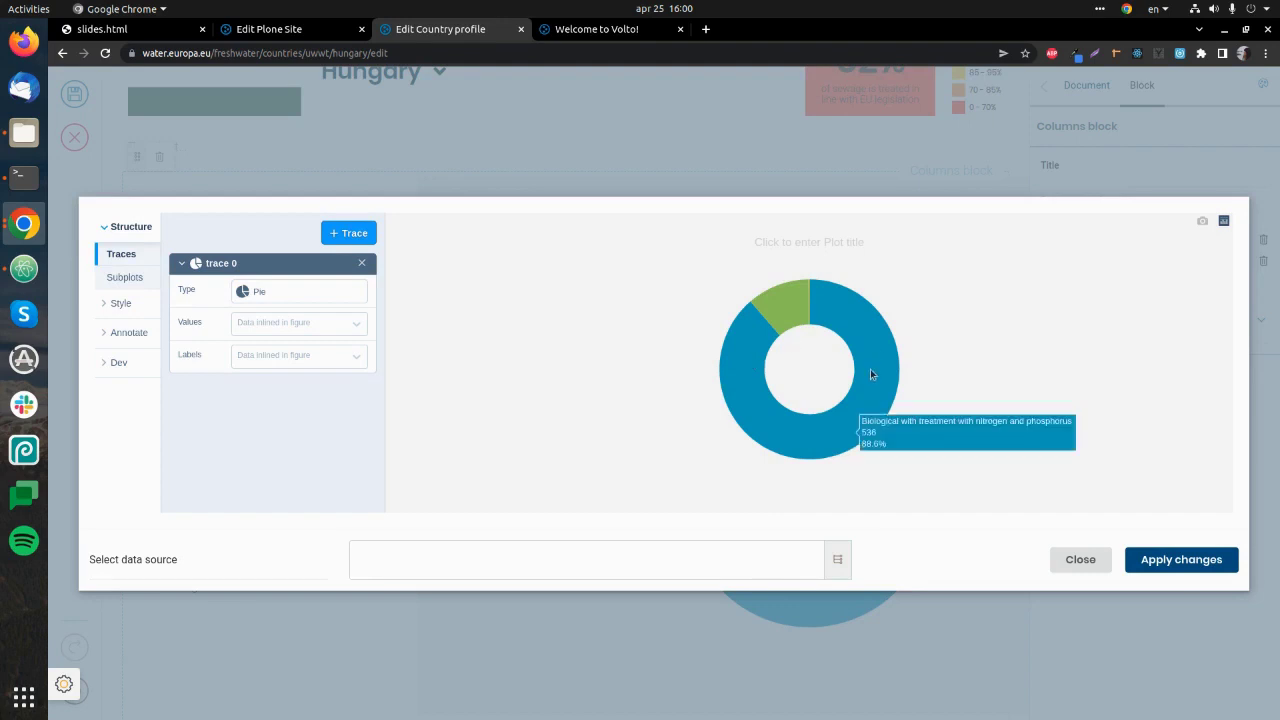
pyautogui.click(1064, 566)
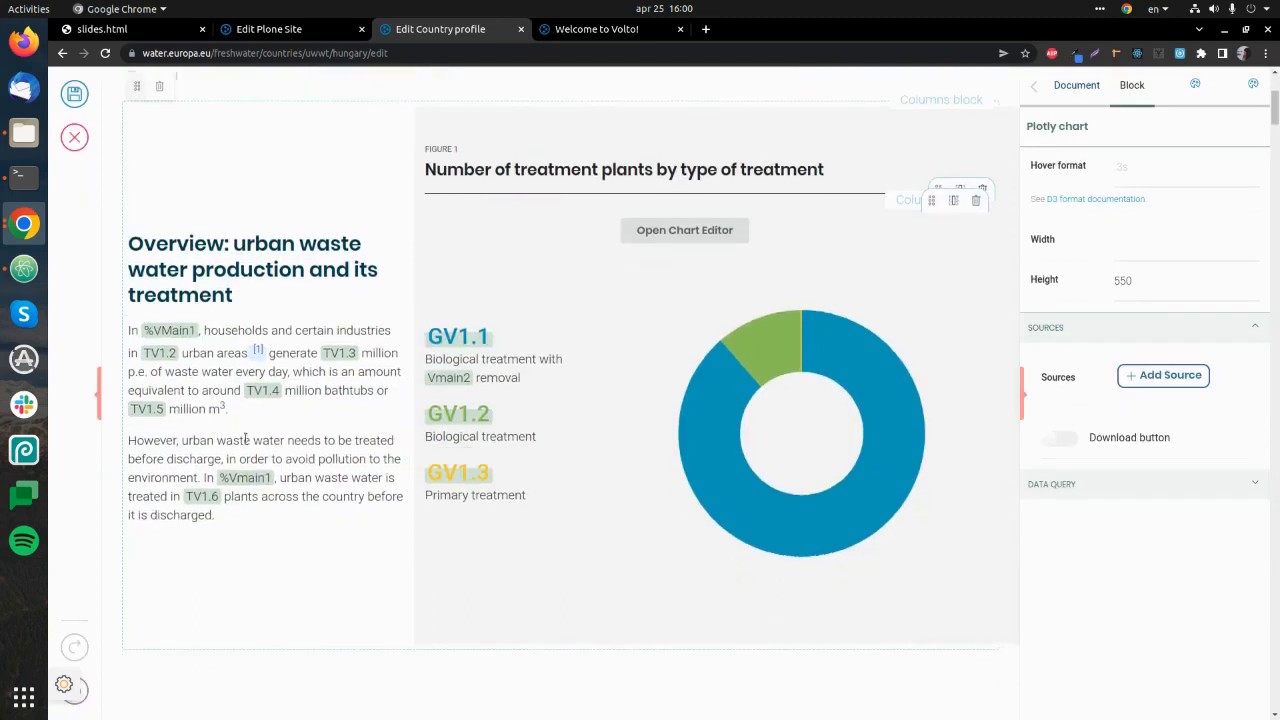
# Show the data entity settings of the %Vmain1 placeholder in the second overview paragraph.
pyautogui.click(161, 463)
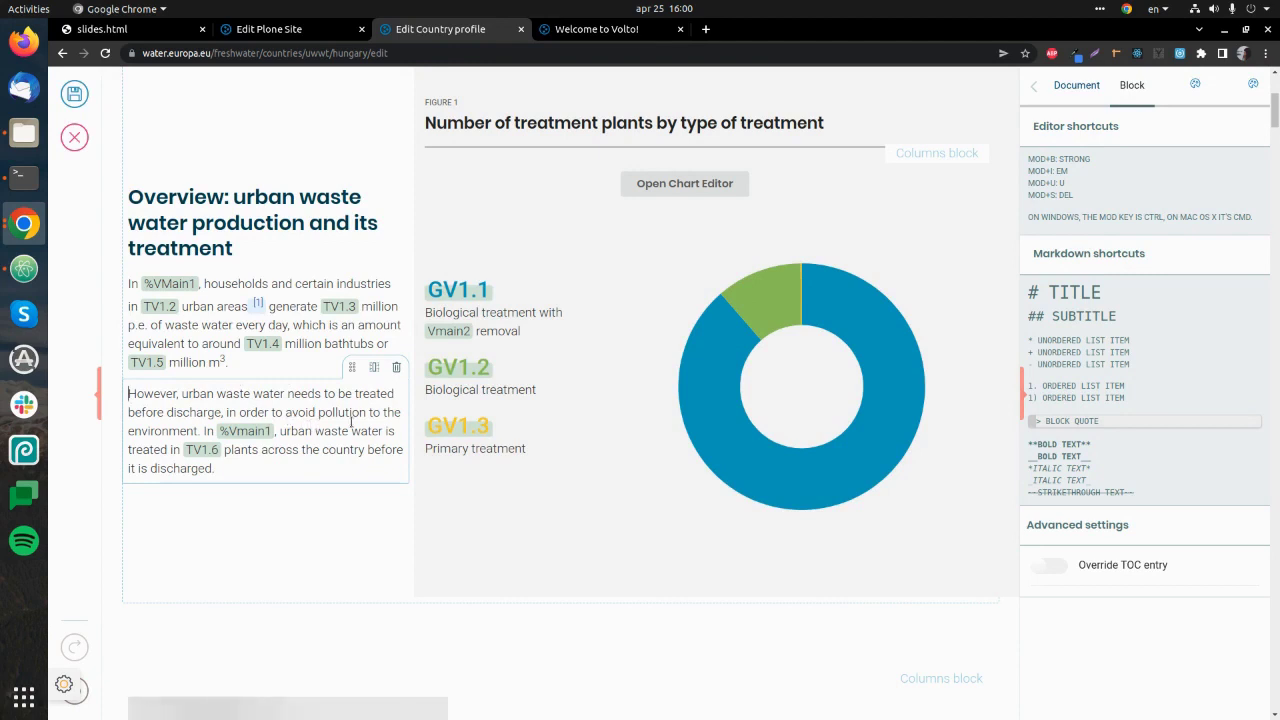
pyautogui.tripleClick(305, 397)
pyautogui.click(305, 397)
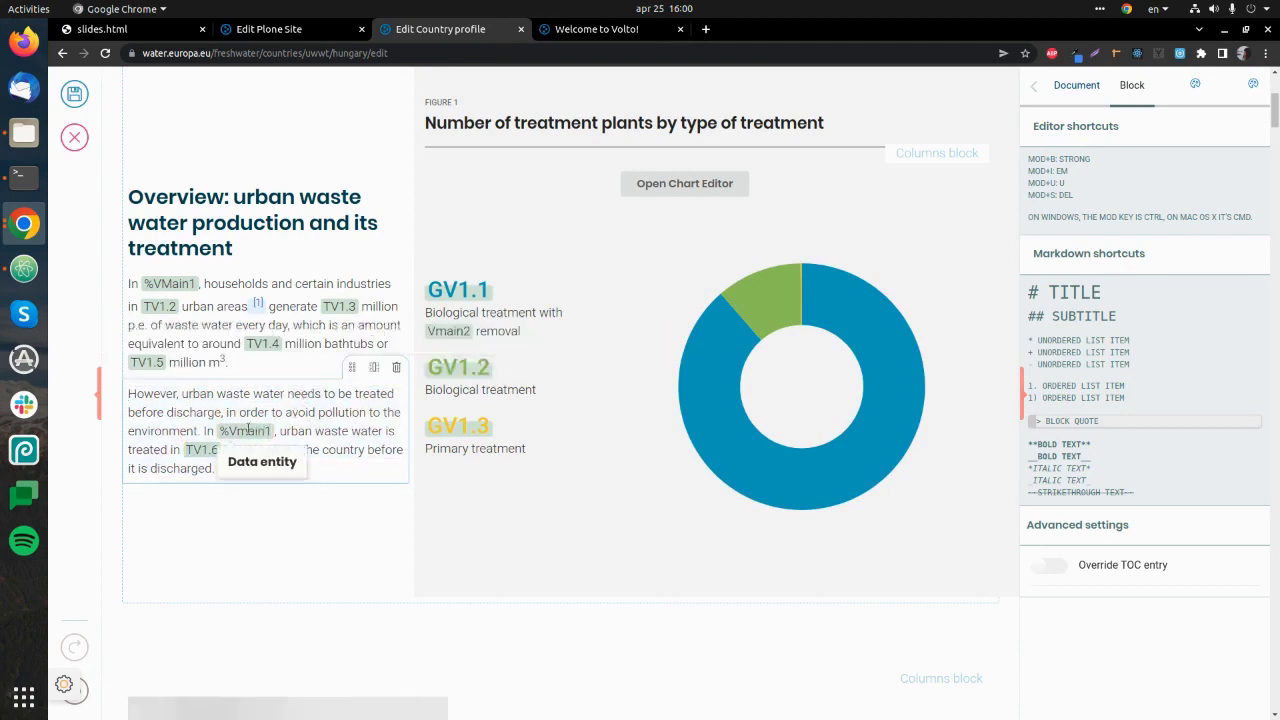
pyautogui.click(247, 428)
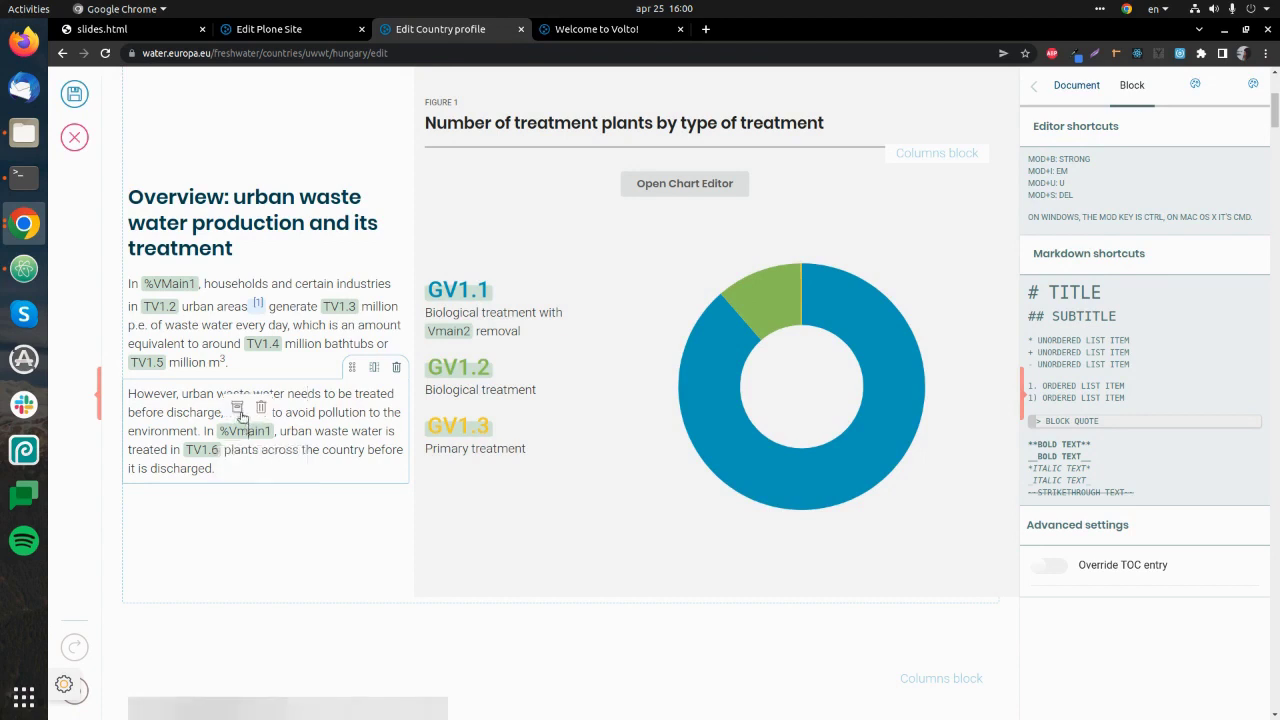
pyautogui.click(240, 410)
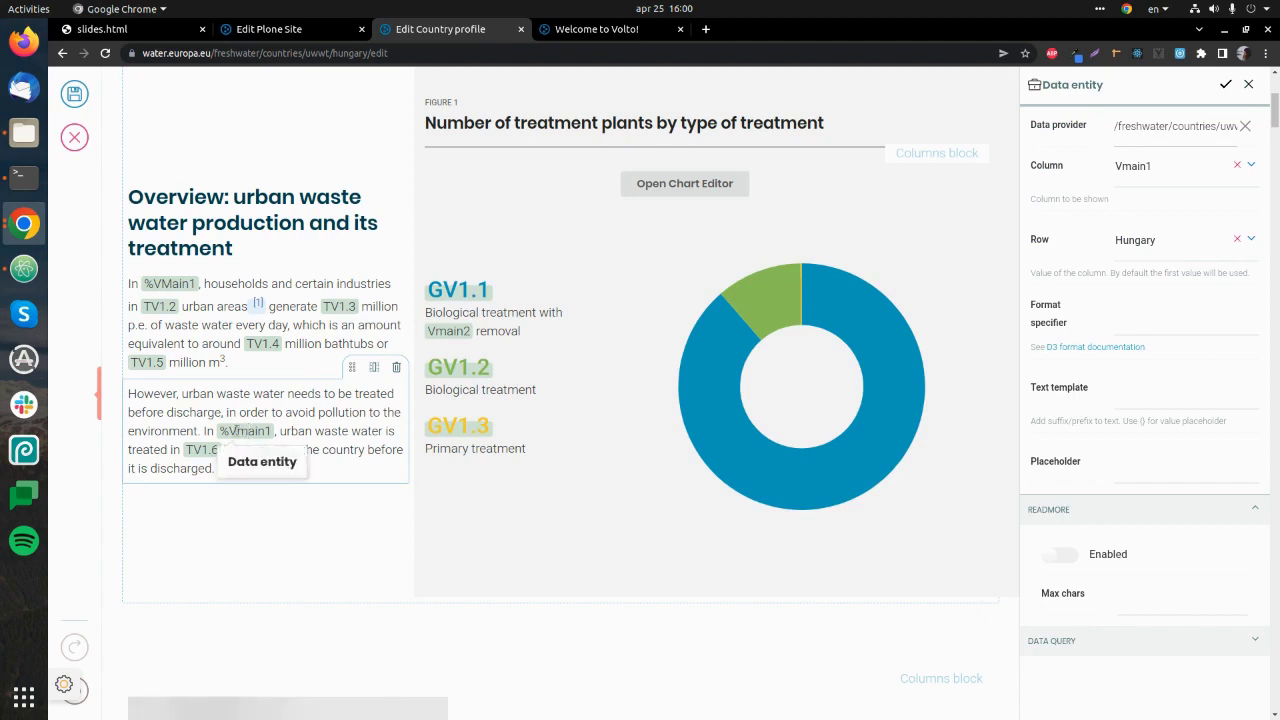
# Switch to the slides.html presentation and go through the custom block slides in full screen up to schema.jsx.
pyautogui.click(130, 29)
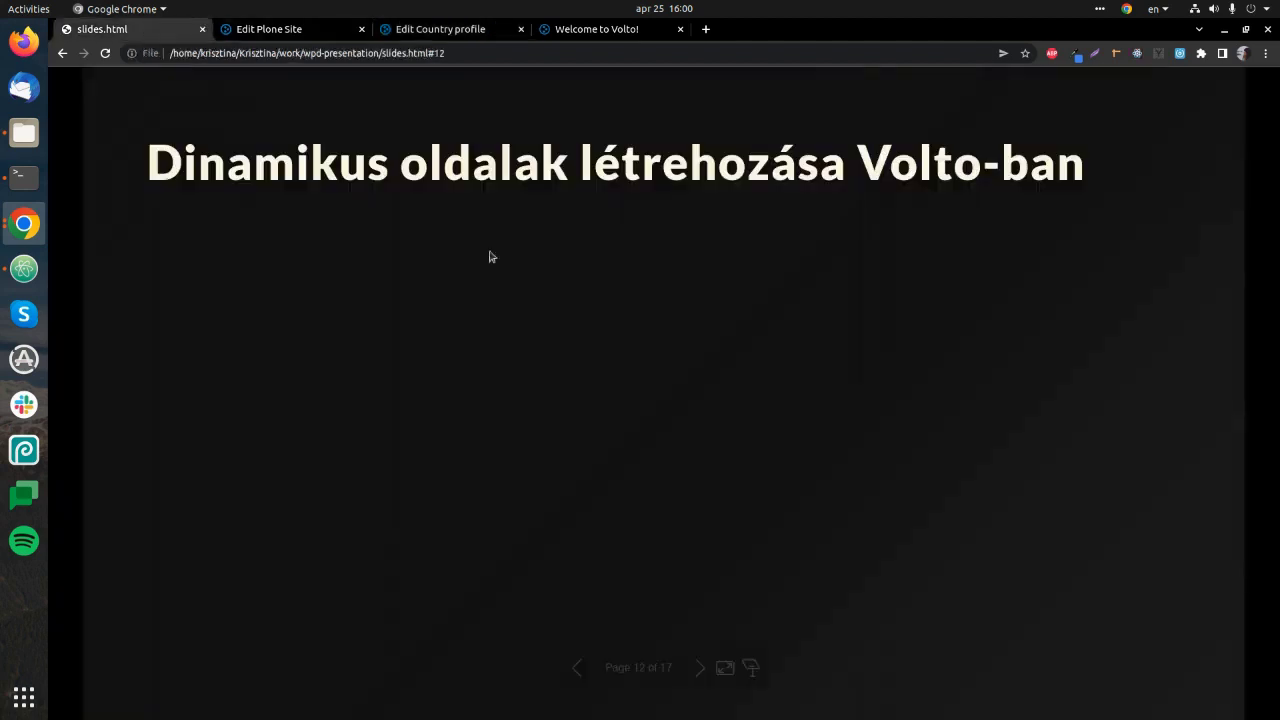
pyautogui.press('f')
pyautogui.press('Right')
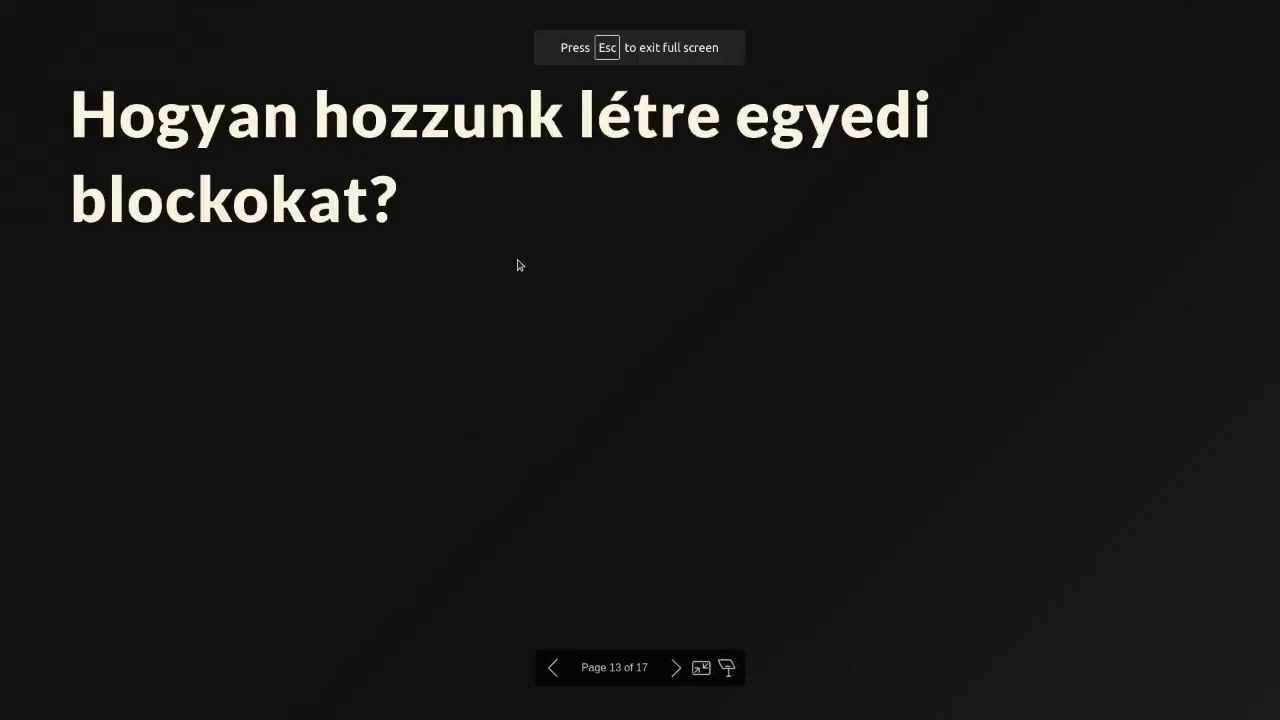
pyautogui.press('Right')
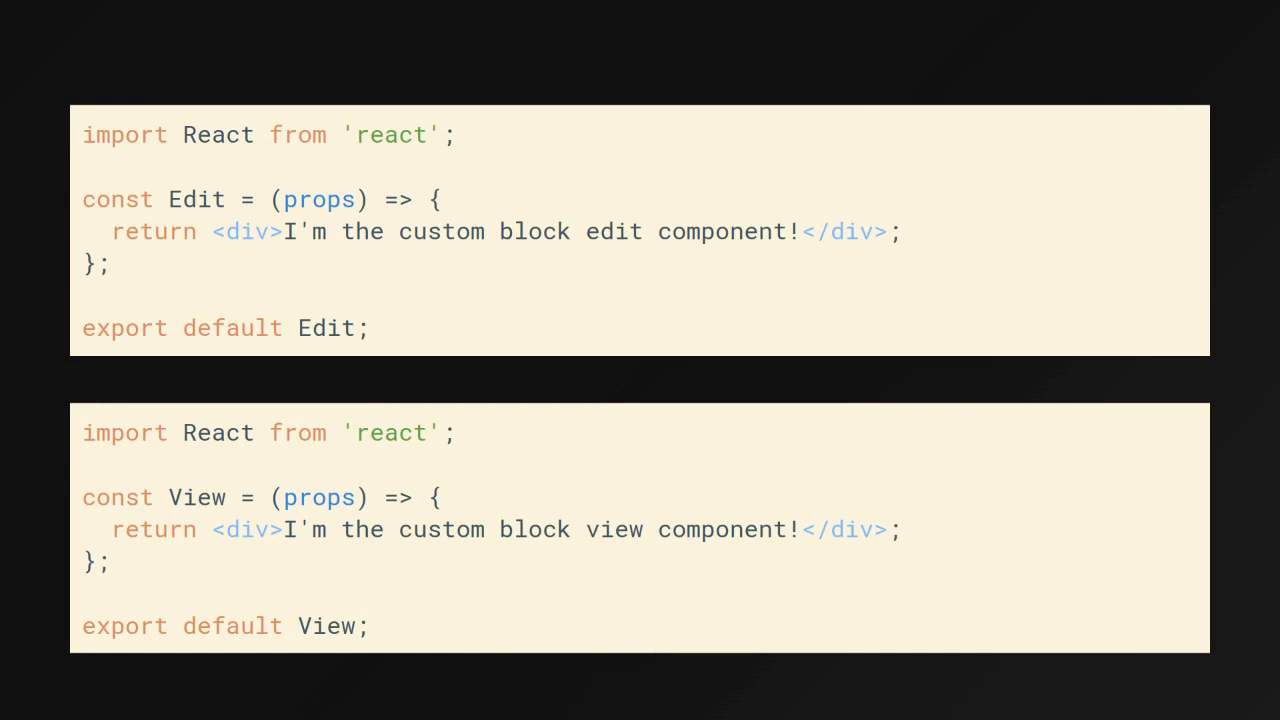
pyautogui.press('Right')
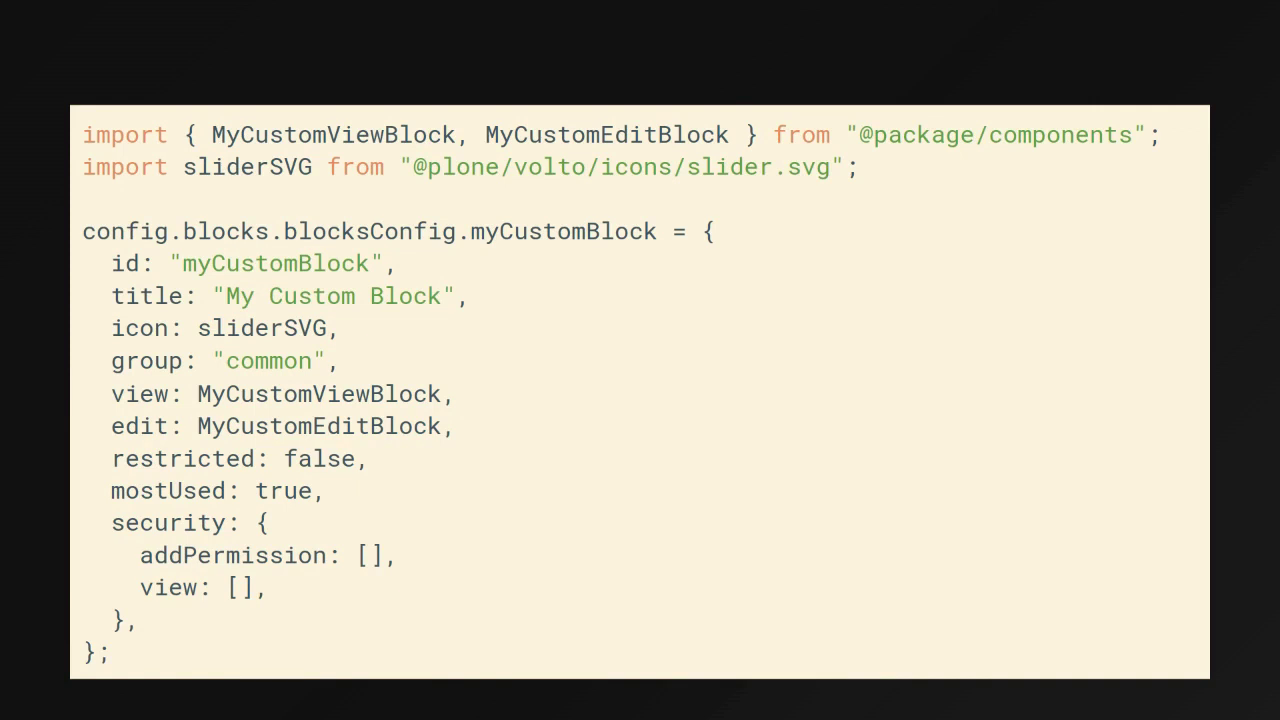
pyautogui.press('Right')
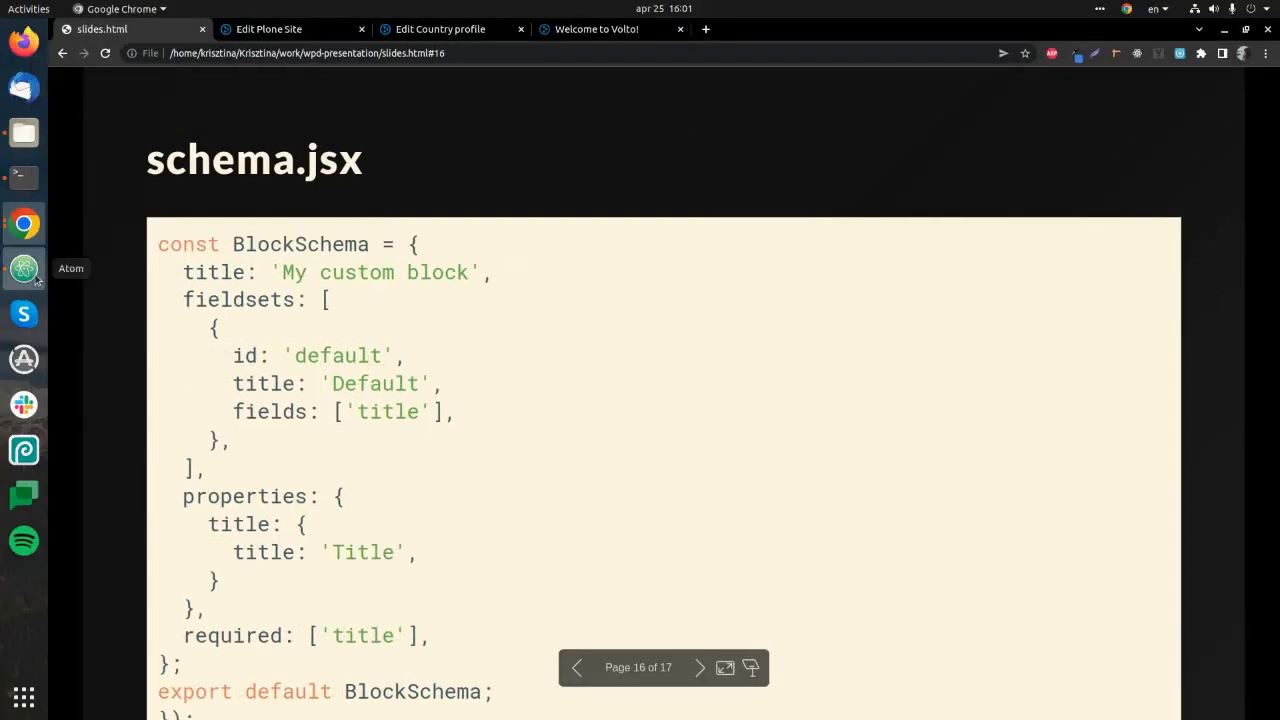
# Switch to Atom, enlarge the code text and highlight props and {data.title} in CustomBlockView.jsx.
pyautogui.click(34, 276)
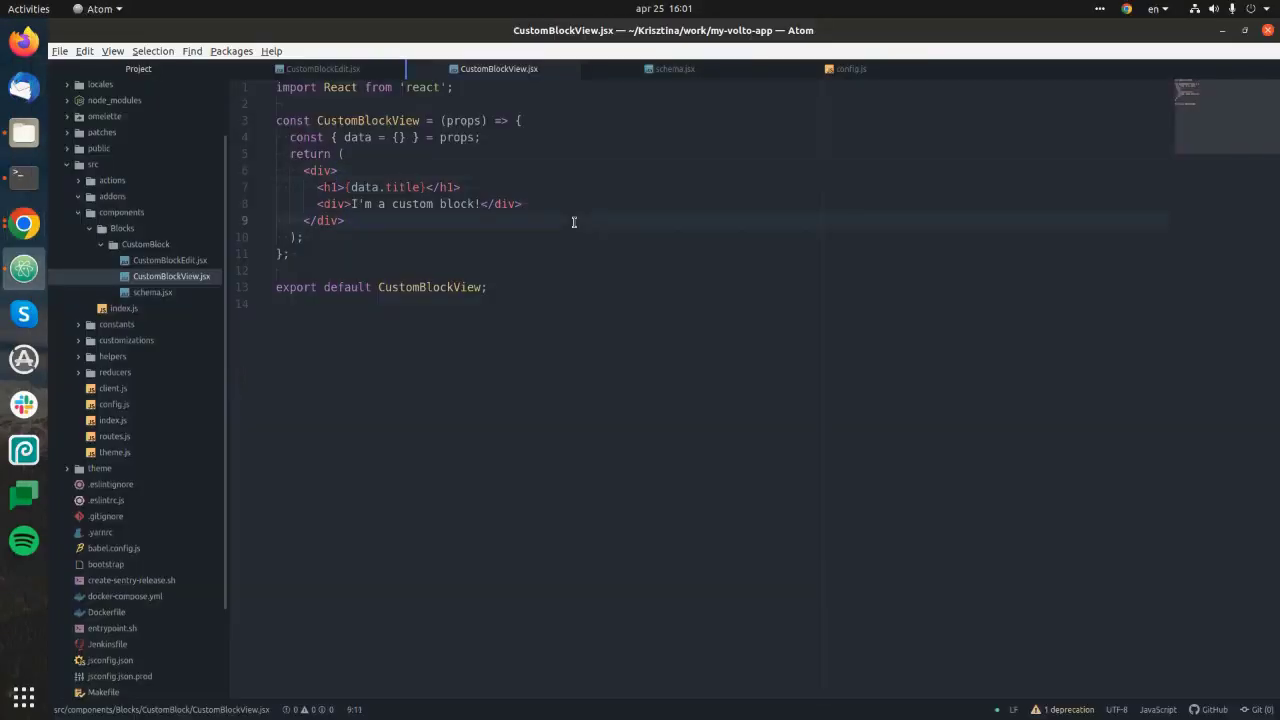
pyautogui.hotkey('ctrl', '=')
pyautogui.hotkey('ctrl', '=')
pyautogui.hotkey('ctrl', '=')
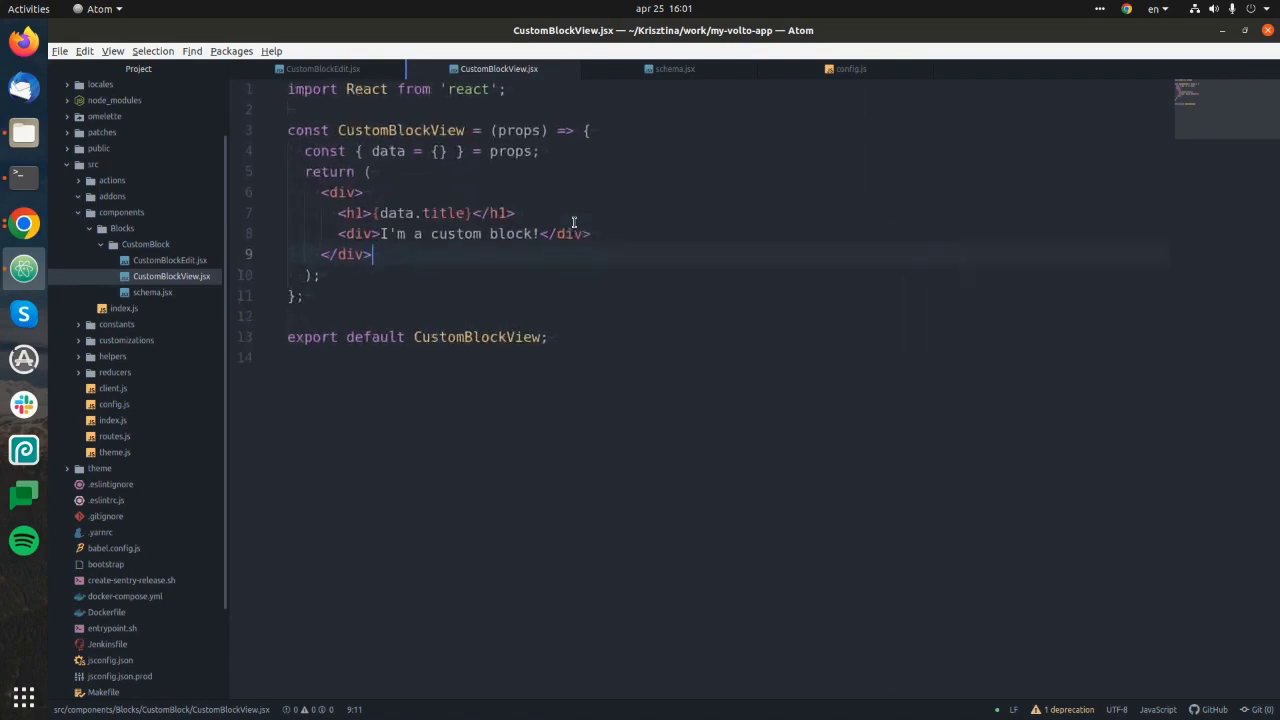
pyautogui.doubleClick(520, 130)
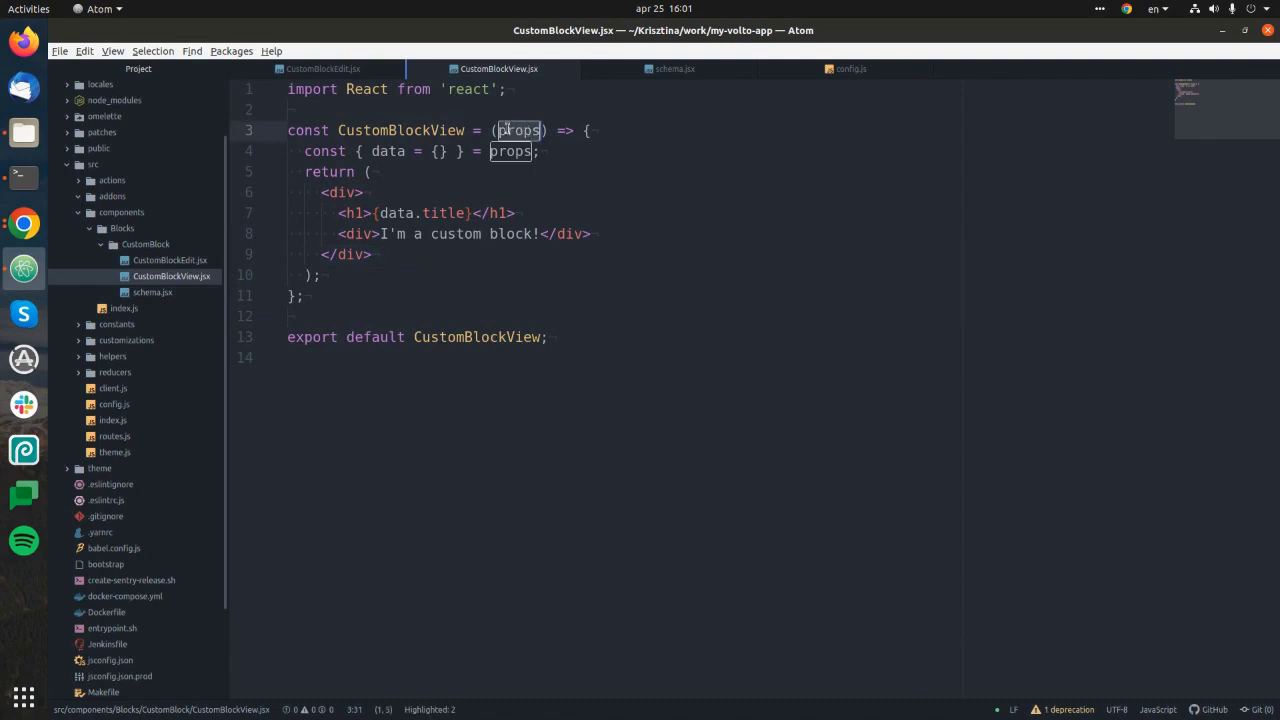
pyautogui.moveTo(370, 214); pyautogui.dragTo(471, 215)
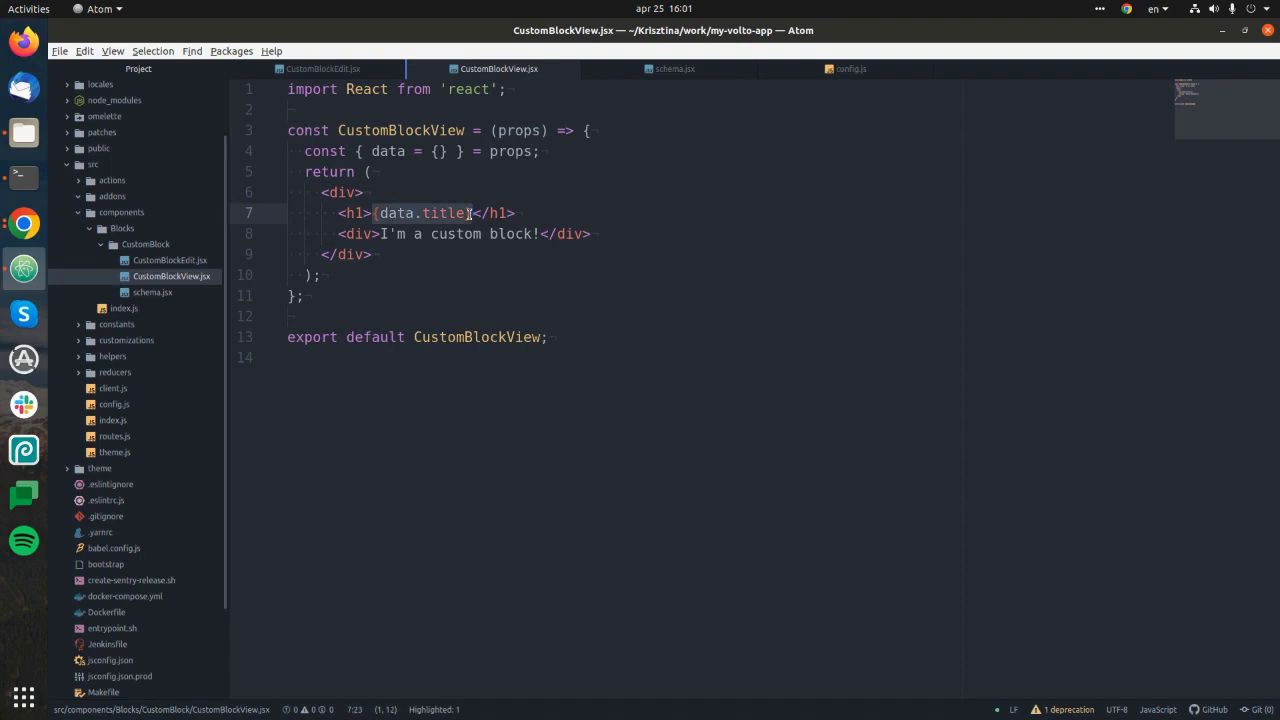
# Open schema.jsx and highlight the whole BlockSchema code, and specifically the title: 'Title' line under properties.
pyautogui.click(151, 297)
pyautogui.click(490, 405)
pyautogui.moveTo(529, 444); pyautogui.dragTo(277, 95)
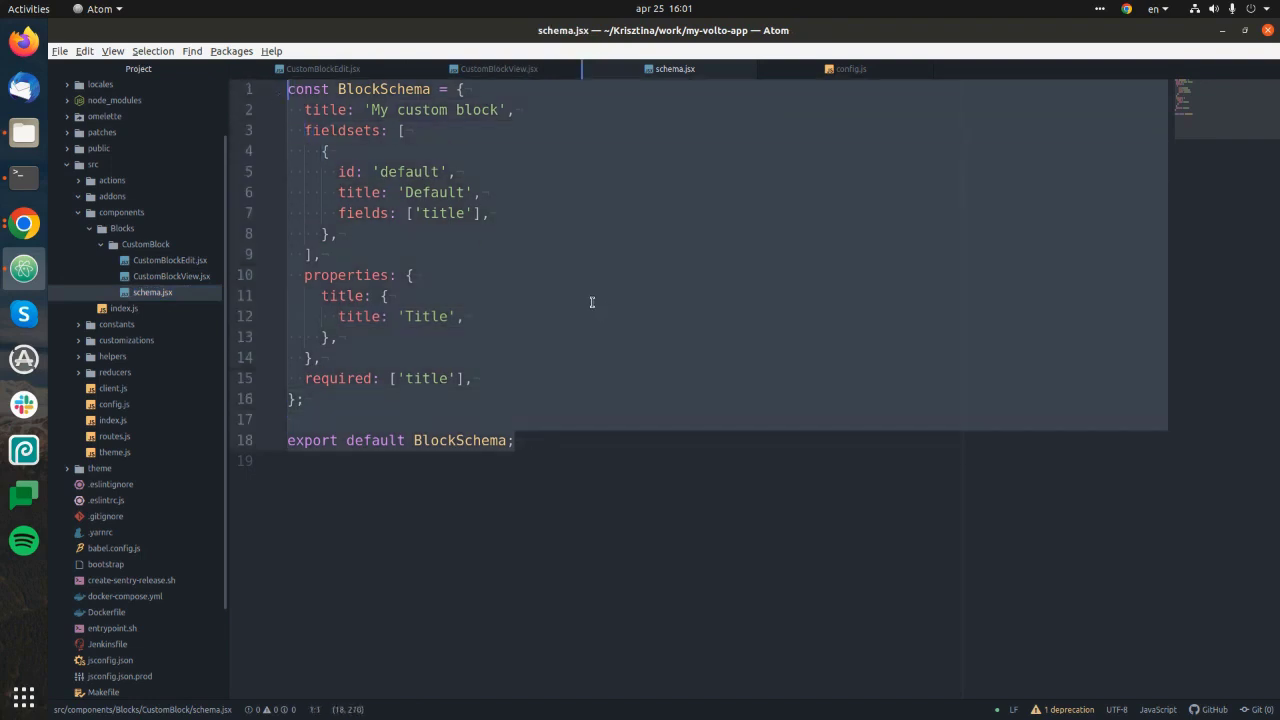
pyautogui.click(482, 300)
pyautogui.click(340, 316)
pyautogui.moveTo(340, 316); pyautogui.dragTo(463, 316)
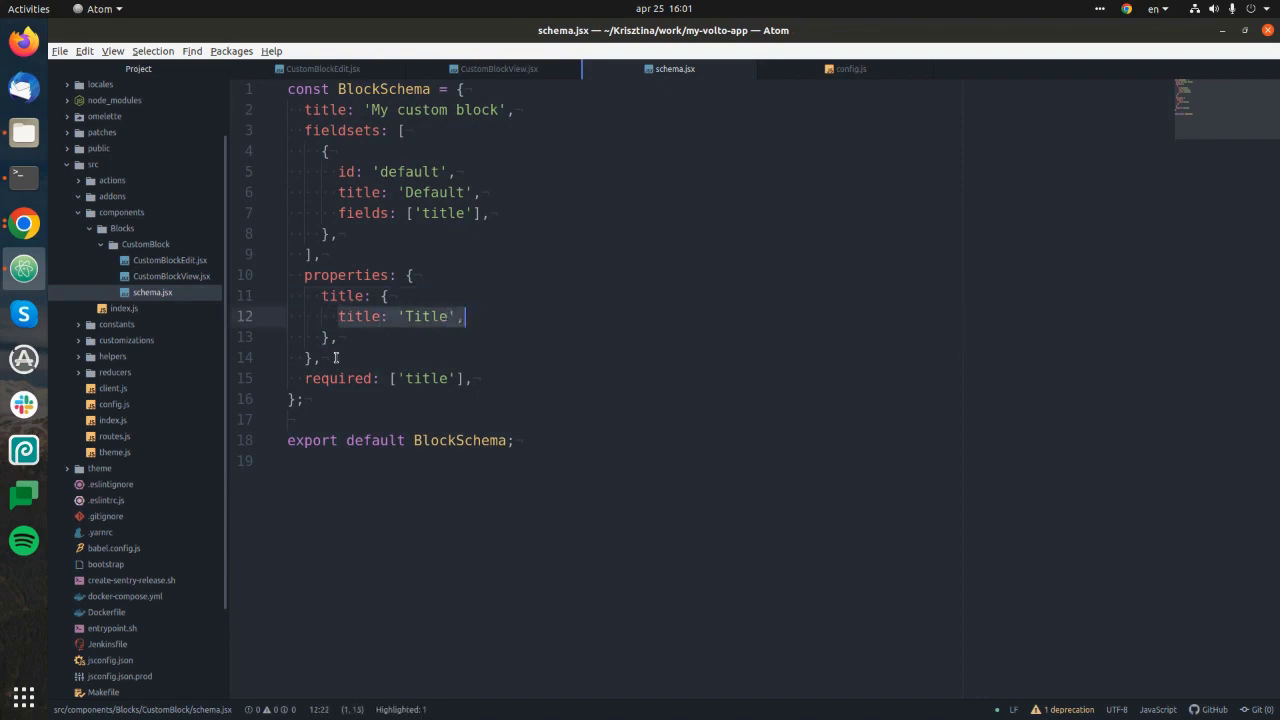
# Open config.js and highlight the myCustomBlock entry in the blocks configuration.
pyautogui.click(107, 410)
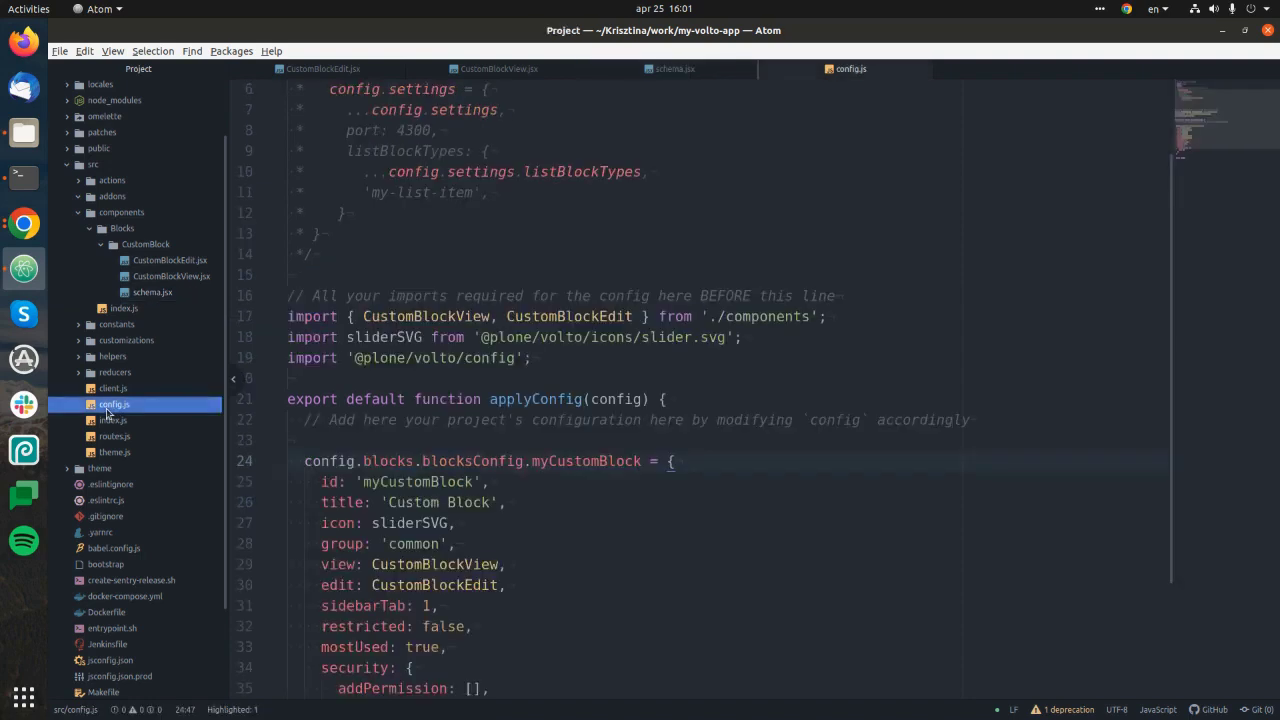
pyautogui.scroll(1, 395, 460)
pyautogui.scroll(-2, 393, 466)
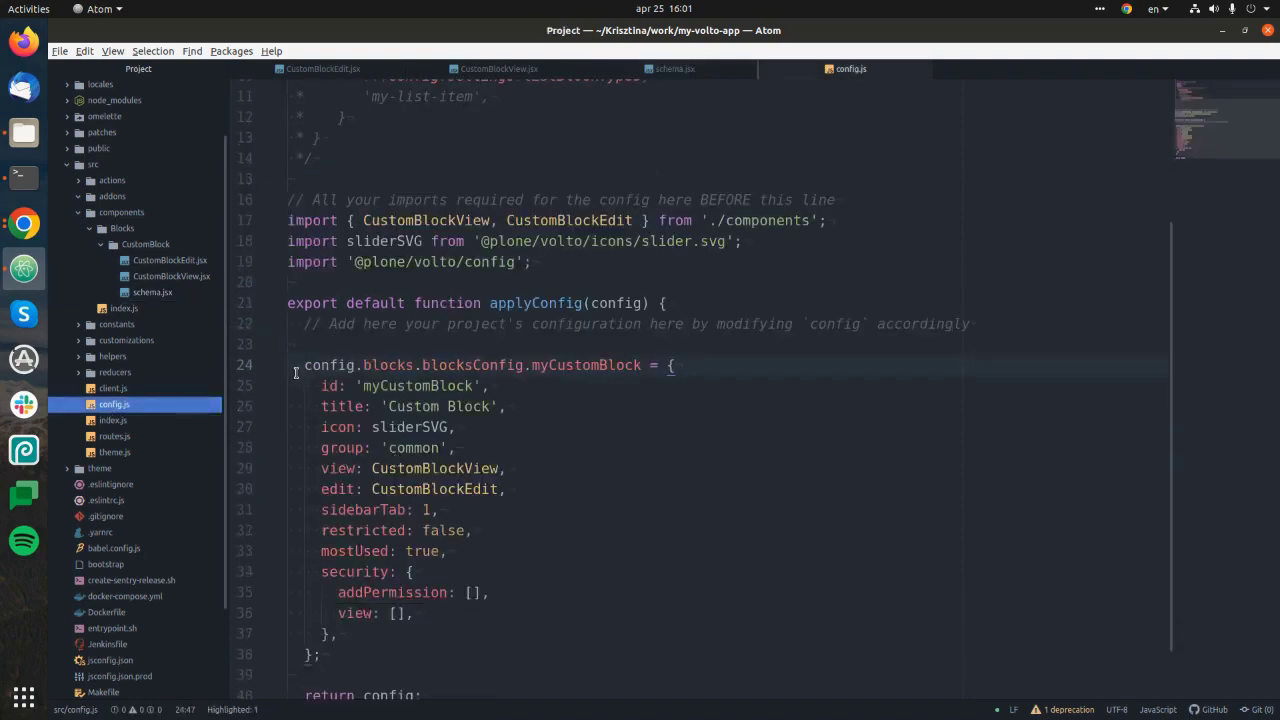
pyautogui.moveTo(300, 363); pyautogui.dragTo(373, 633)
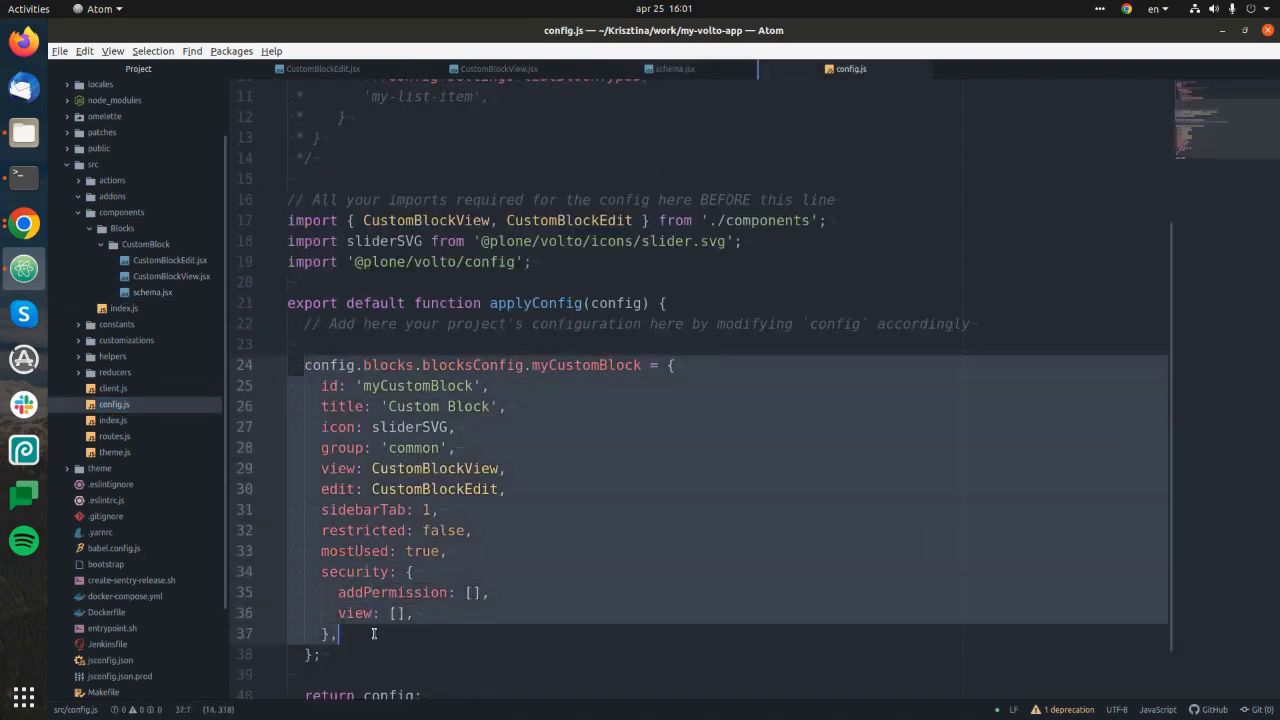
# Switch to the local Volto site in Chrome and start adding a new page.
pyautogui.click(24, 223)
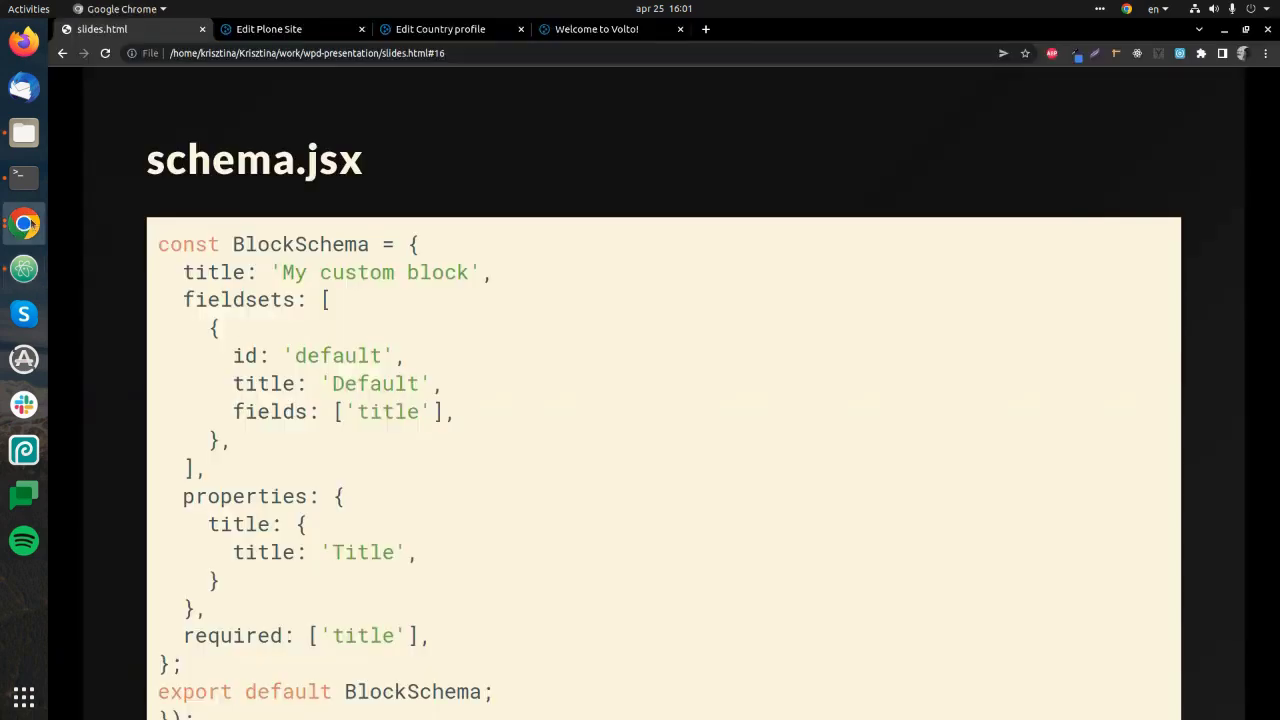
pyautogui.click(575, 30)
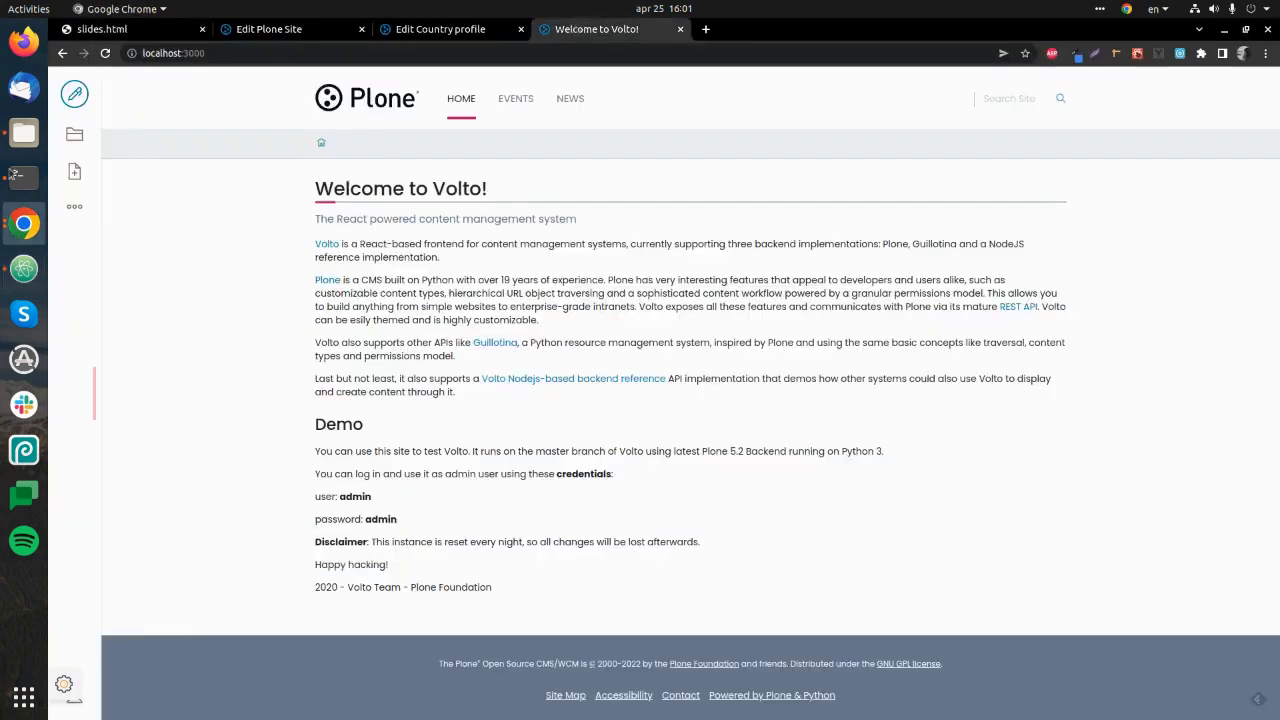
pyautogui.click(77, 174)
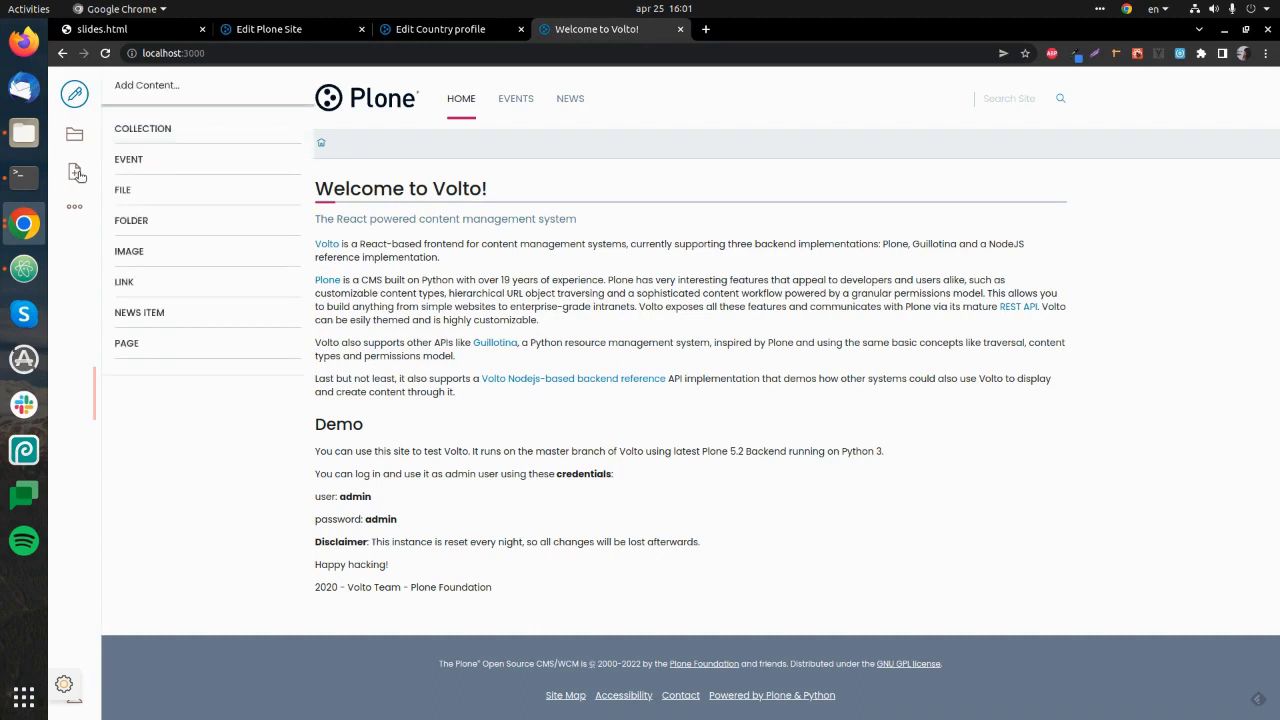
pyautogui.click(129, 340)
# Insert a Custom Block in the empty text block under the page title and set its title to Hello.
pyautogui.click(200, 243)
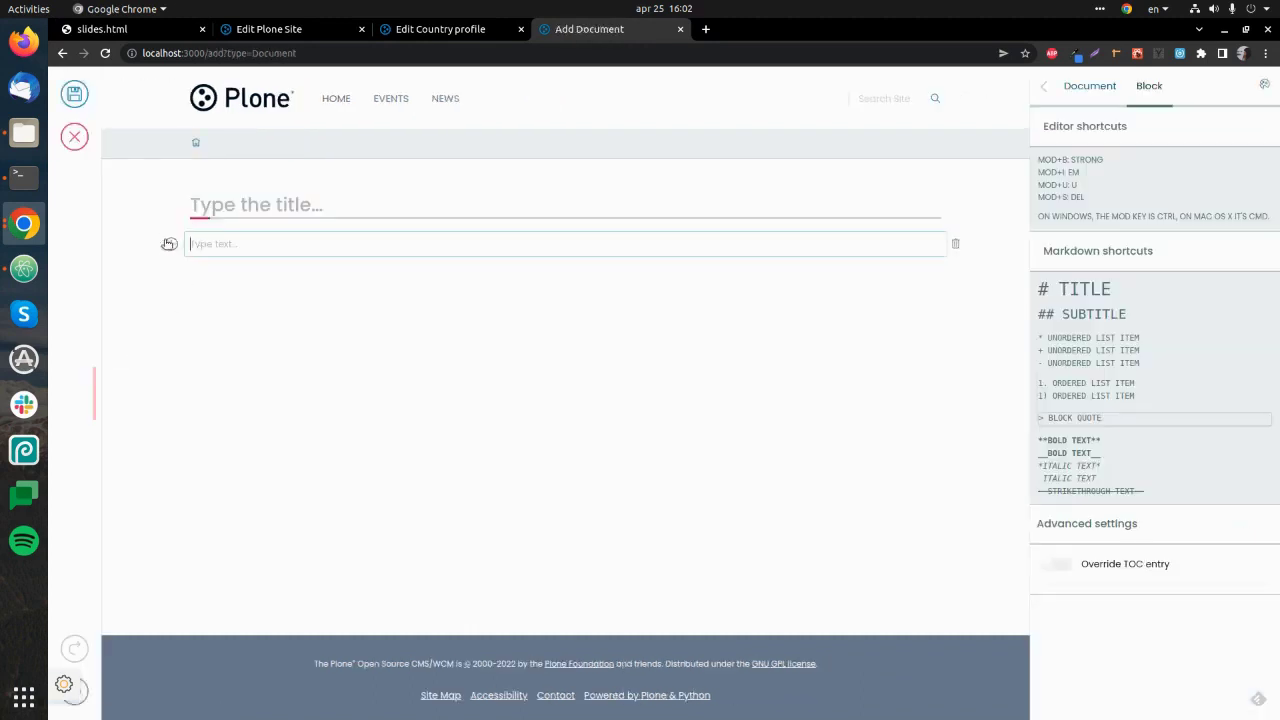
pyautogui.click(172, 243)
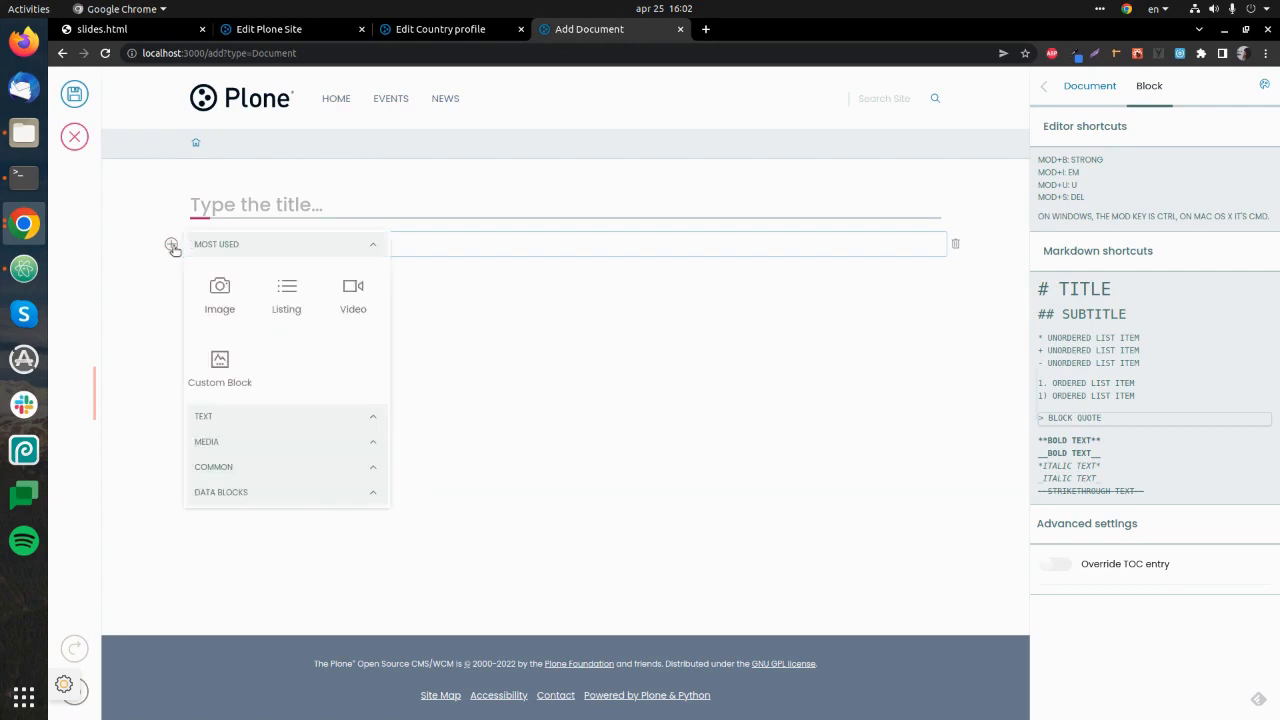
pyautogui.click(219, 362)
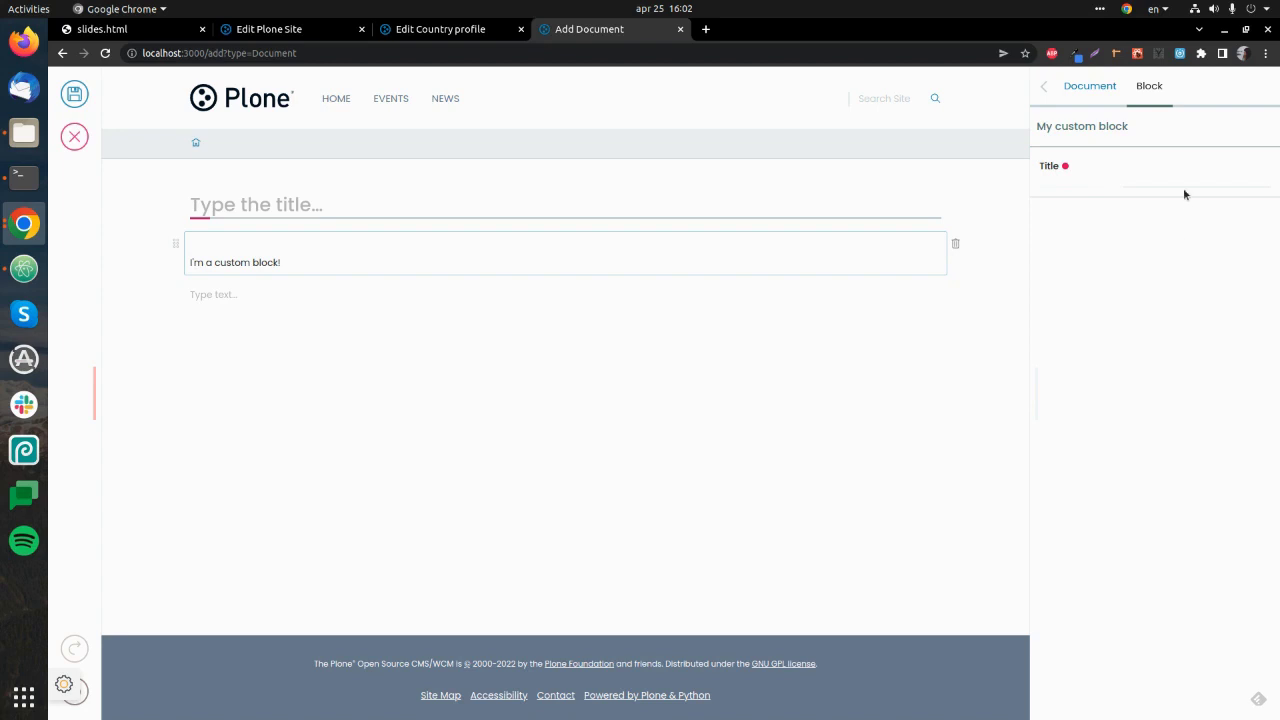
pyautogui.click(1173, 158)
pyautogui.write('Hello')
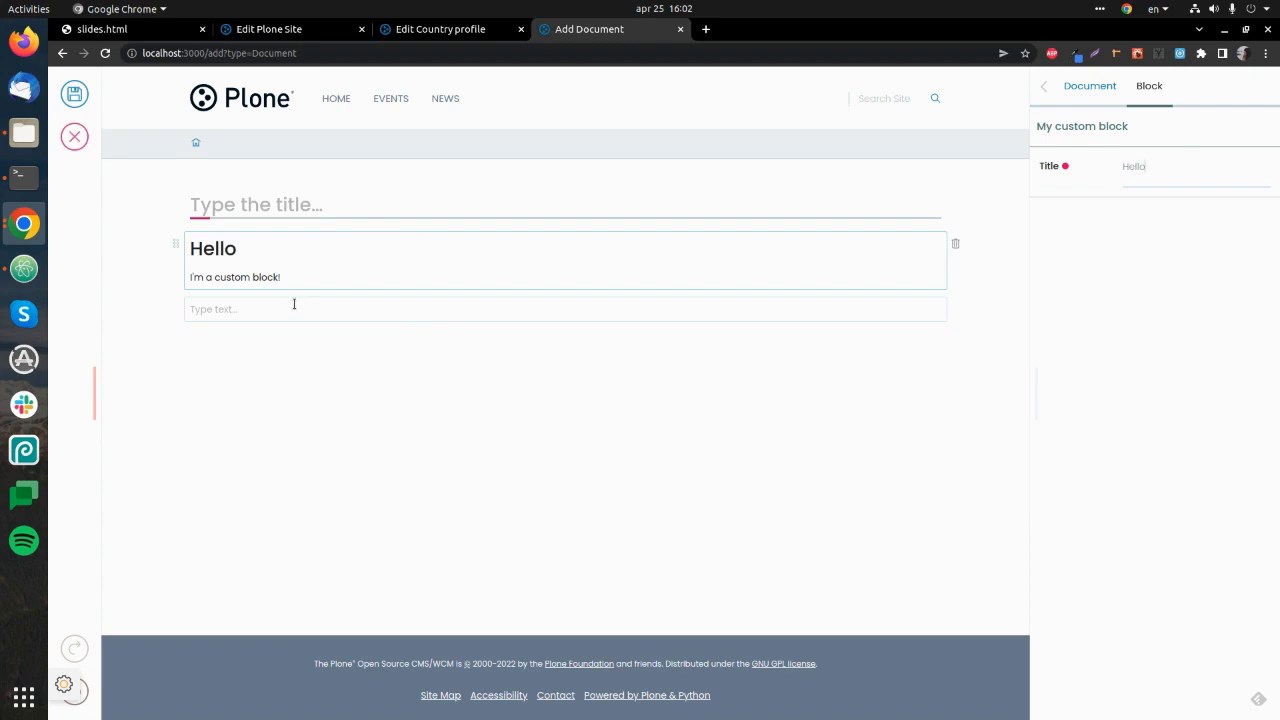
# Add an image block below the custom block and fill it with blue-throat-7077261_1920.jpg from the site.
pyautogui.click(294, 306)
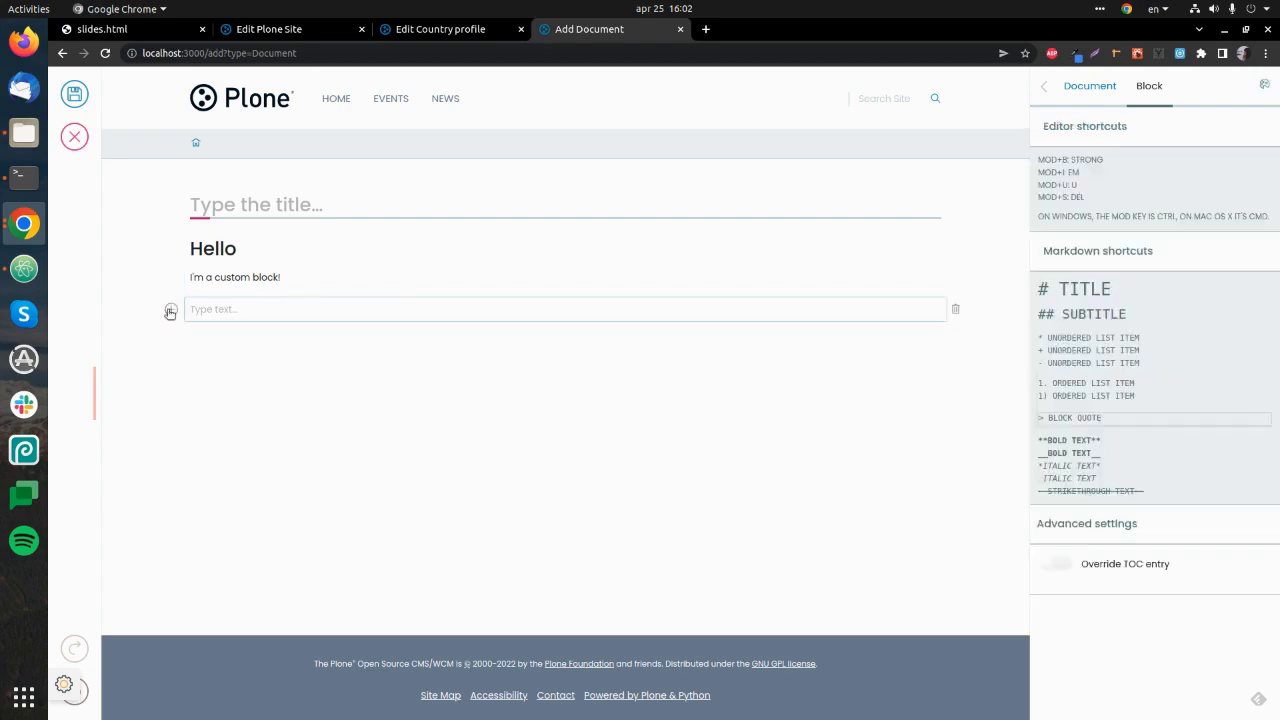
pyautogui.click(170, 309)
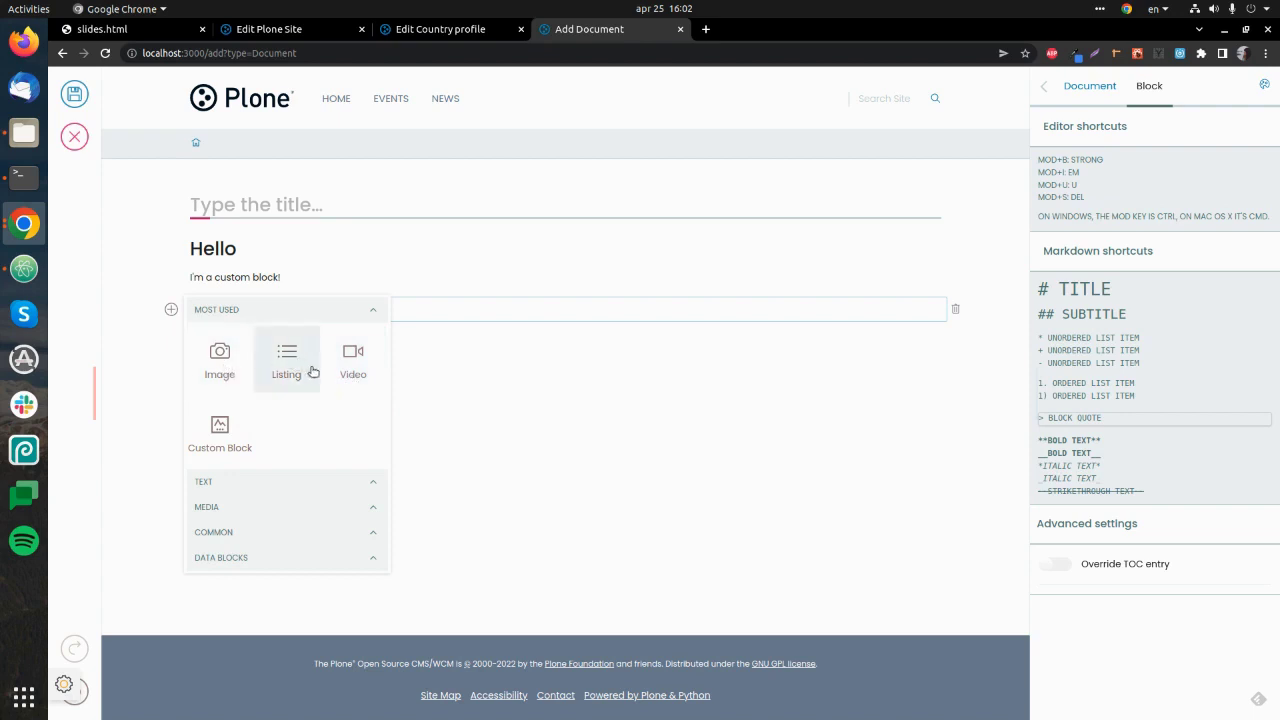
pyautogui.click(220, 360)
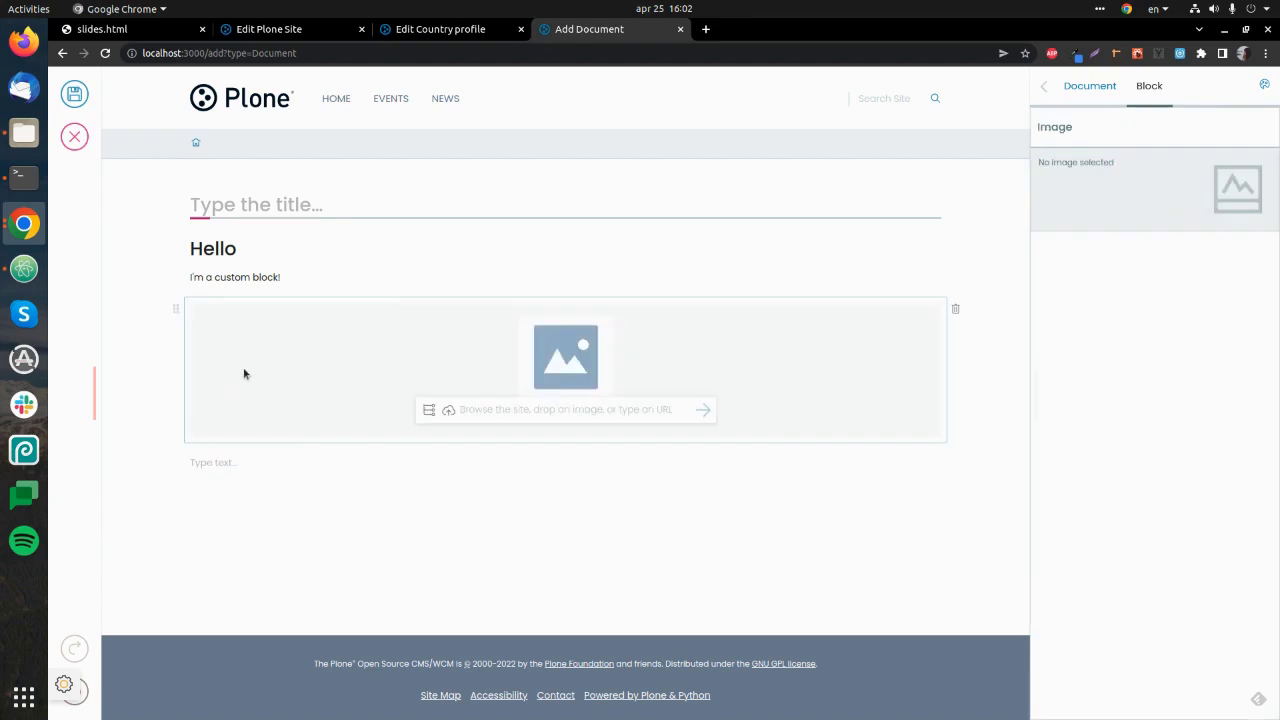
pyautogui.click(428, 410)
pyautogui.click(1115, 192)
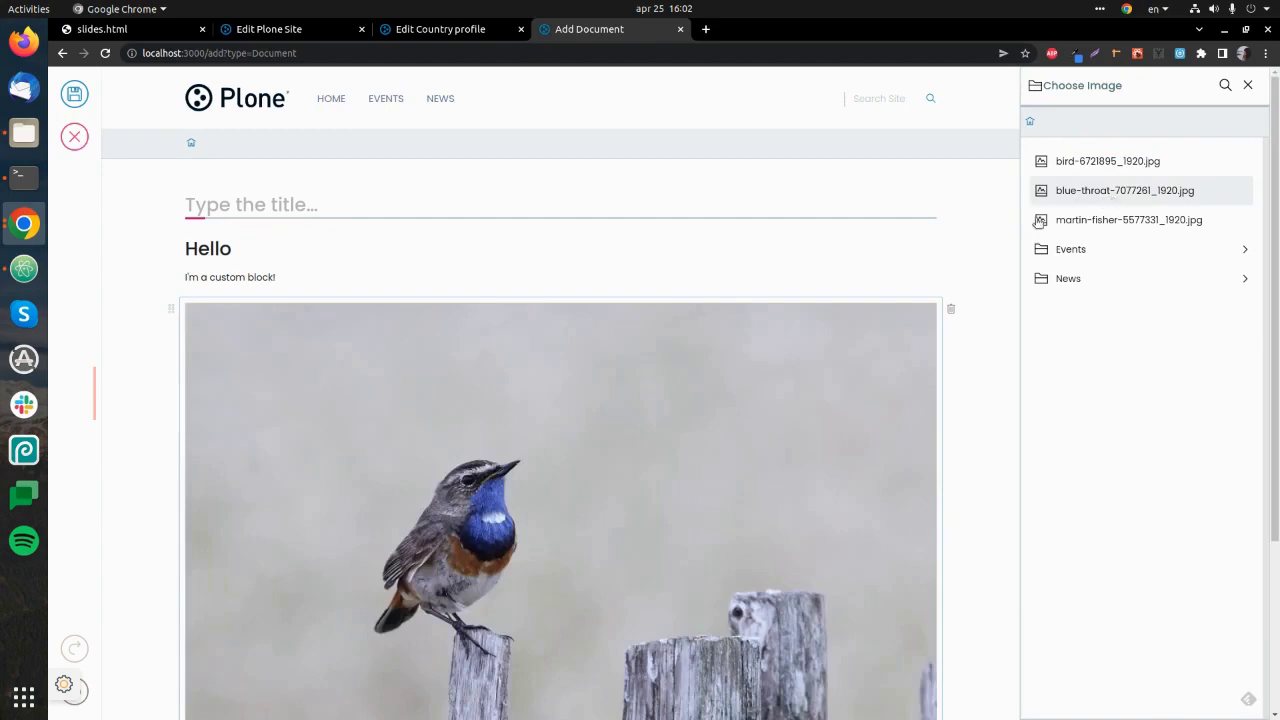
# Insert a table block in the empty text block below the bird image.
pyautogui.scroll(-5, 486, 277)
pyautogui.click(219, 590)
pyautogui.click(166, 591)
pyautogui.scroll(-3, 360, 520)
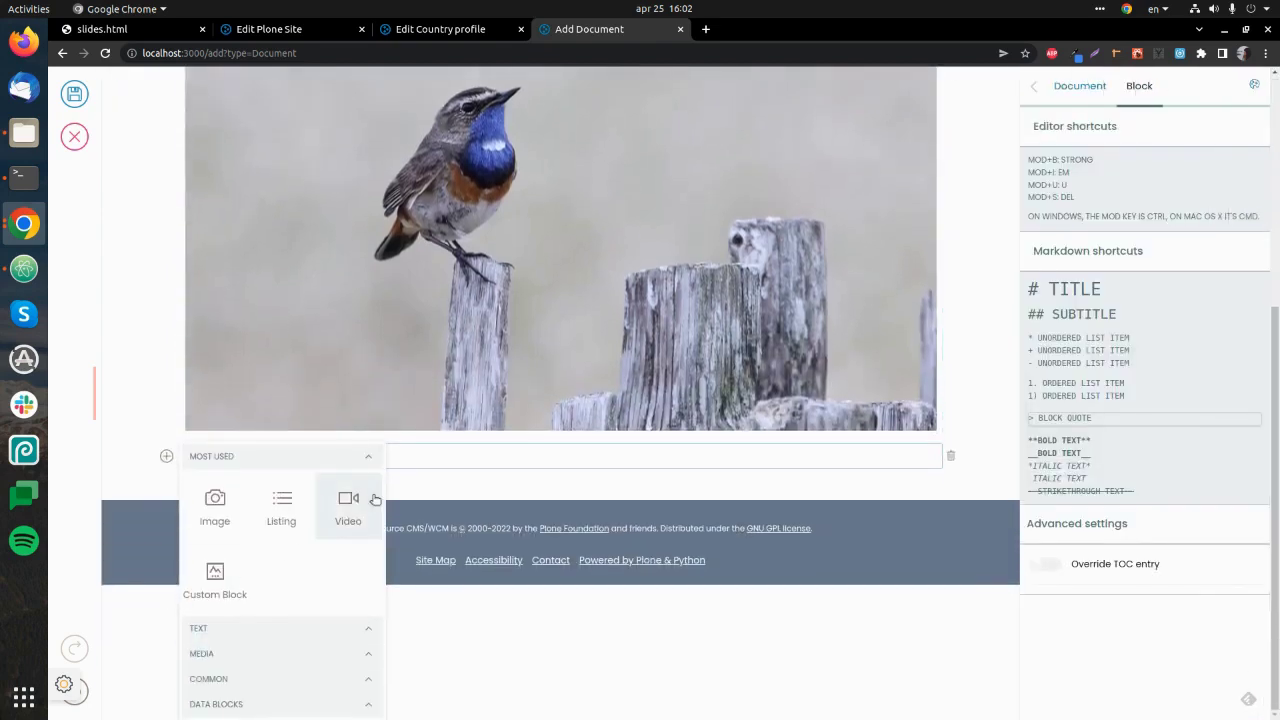
pyautogui.click(281, 641)
pyautogui.click(347, 540)
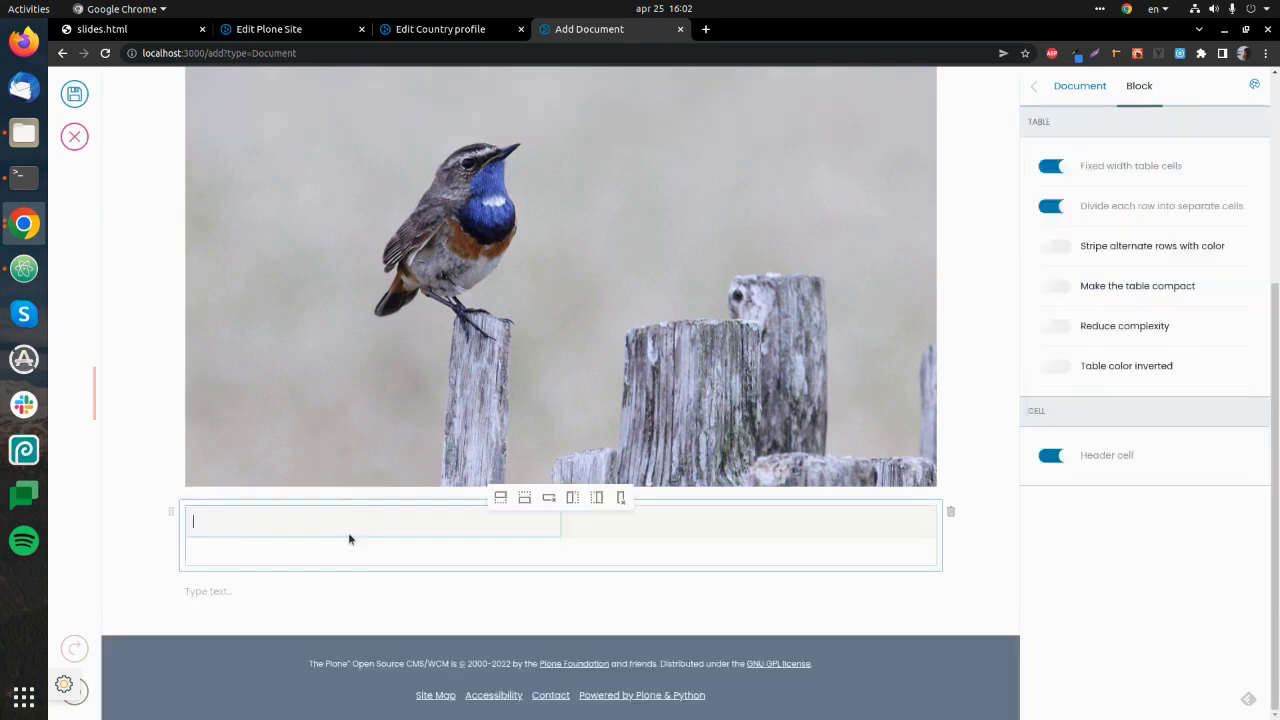
# Insert a tabs block in the empty text block below the table and add a second tab to it.
pyautogui.click(209, 604)
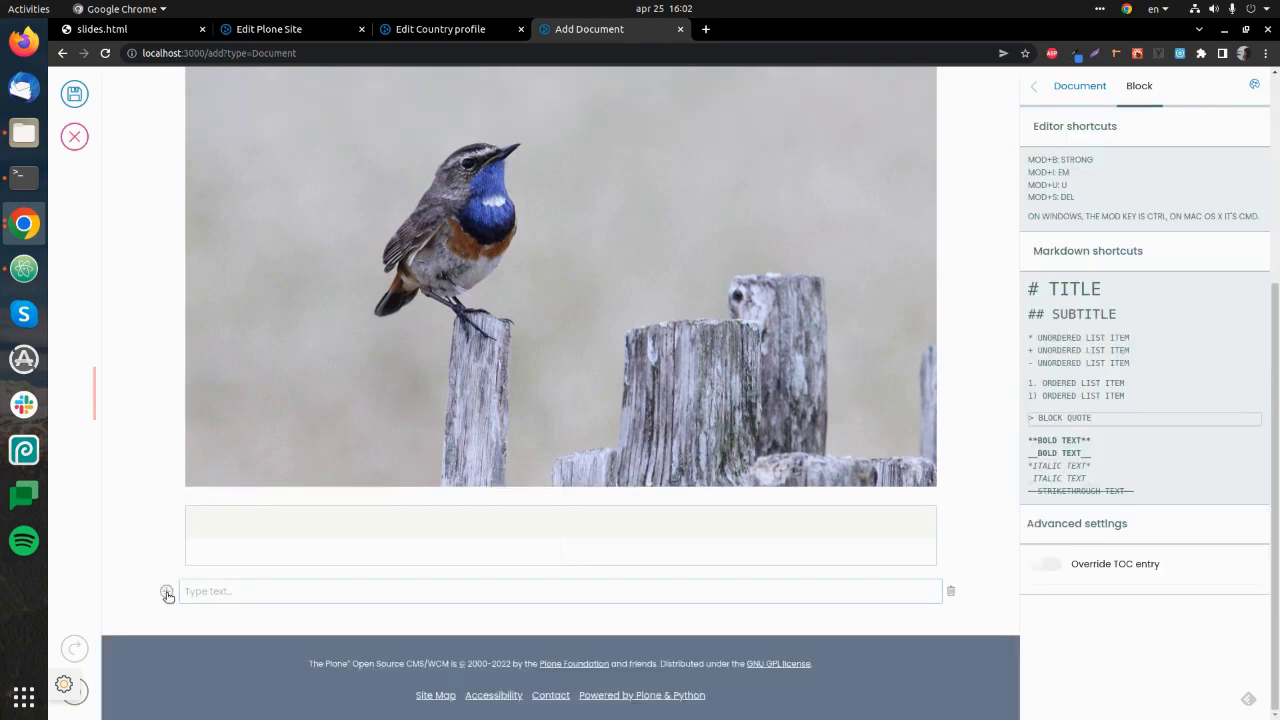
pyautogui.click(166, 591)
pyautogui.scroll(-3, 230, 610)
pyautogui.click(249, 680)
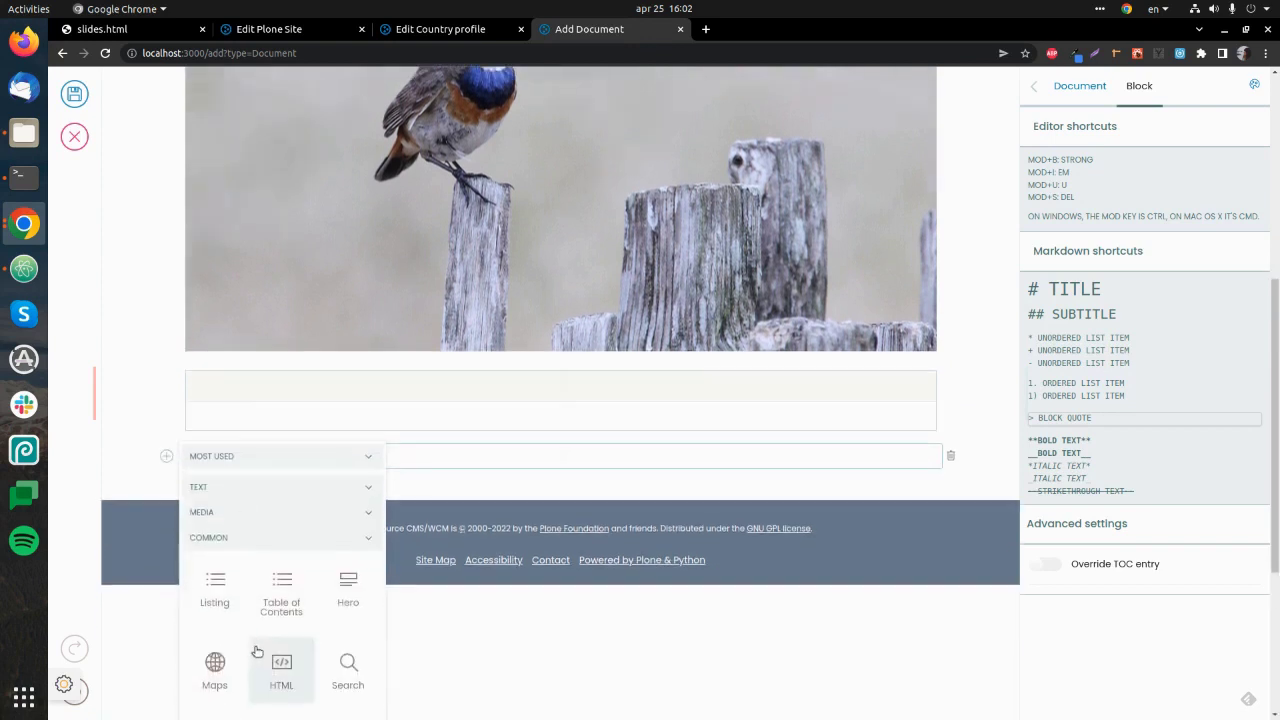
pyautogui.scroll(-4, 252, 640)
pyautogui.scroll(-1, 260, 548)
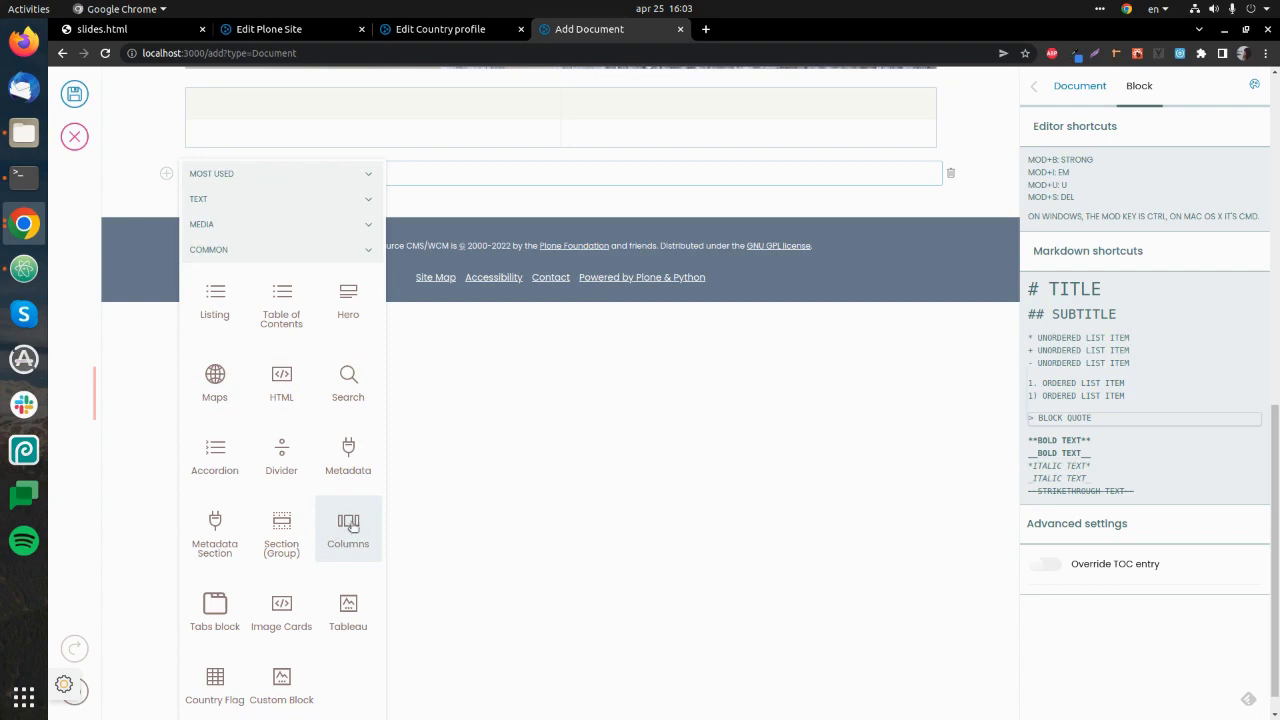
pyautogui.click(213, 612)
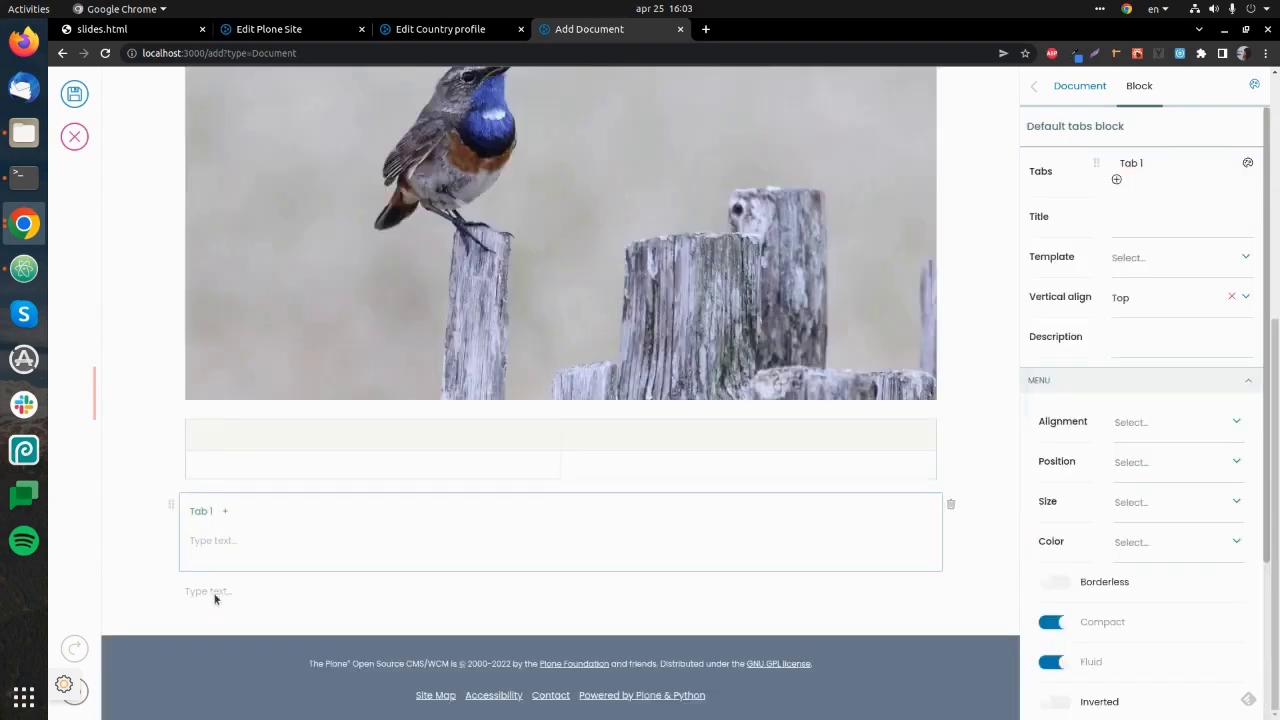
pyautogui.click(229, 512)
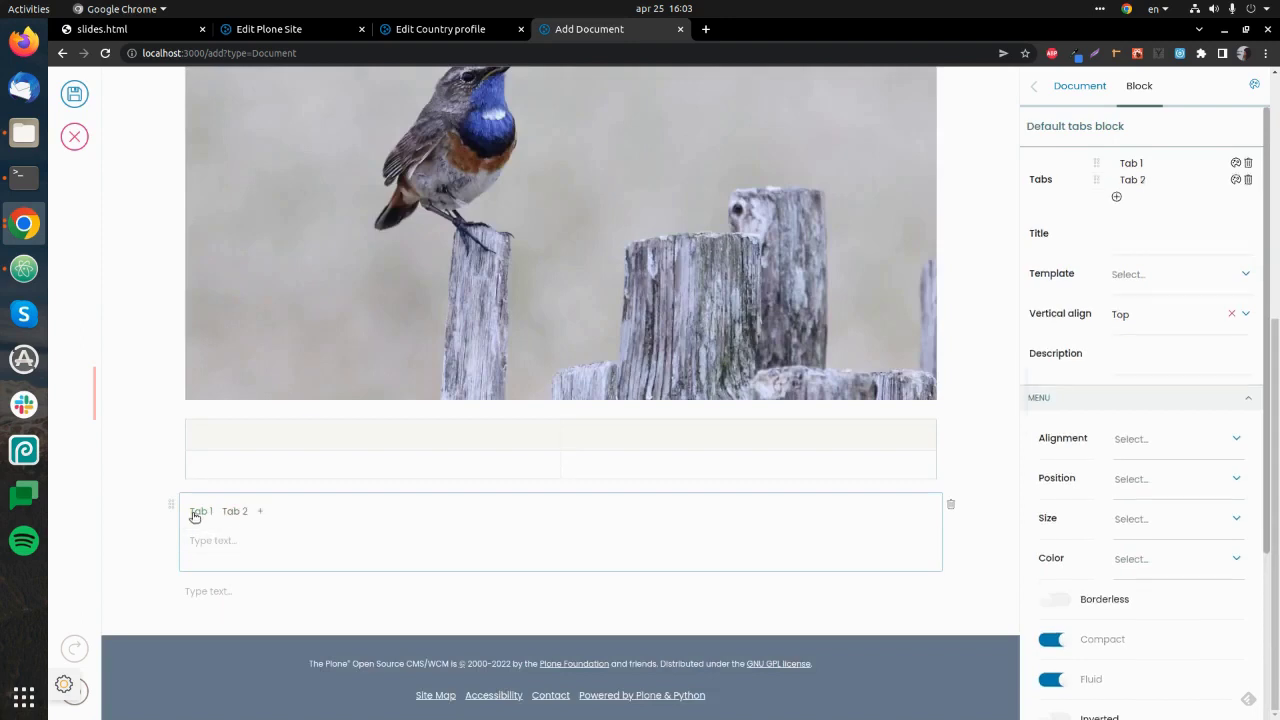
# Generate lorem ipsum paragraphs with the placeholder text extension, fill both Tab 1 and Tab 2 with them, and check each tab's content.
pyautogui.click(1158, 52)
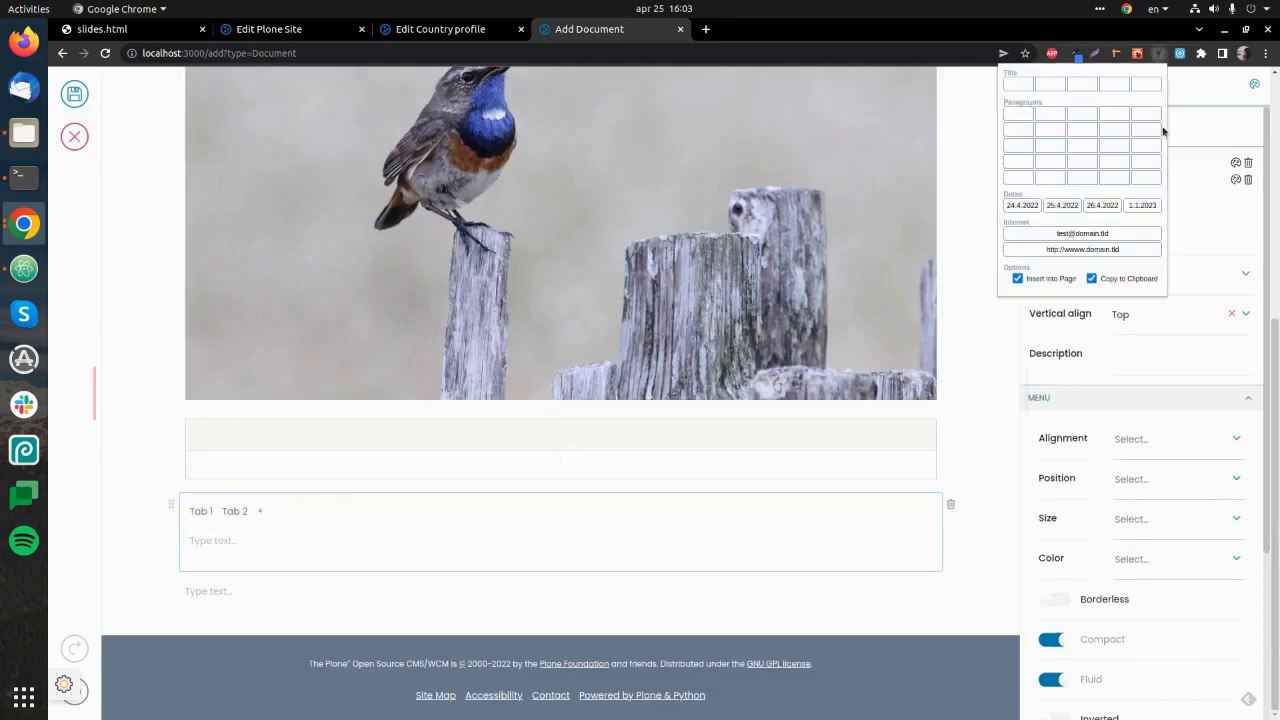
pyautogui.click(1148, 162)
pyautogui.click(374, 538)
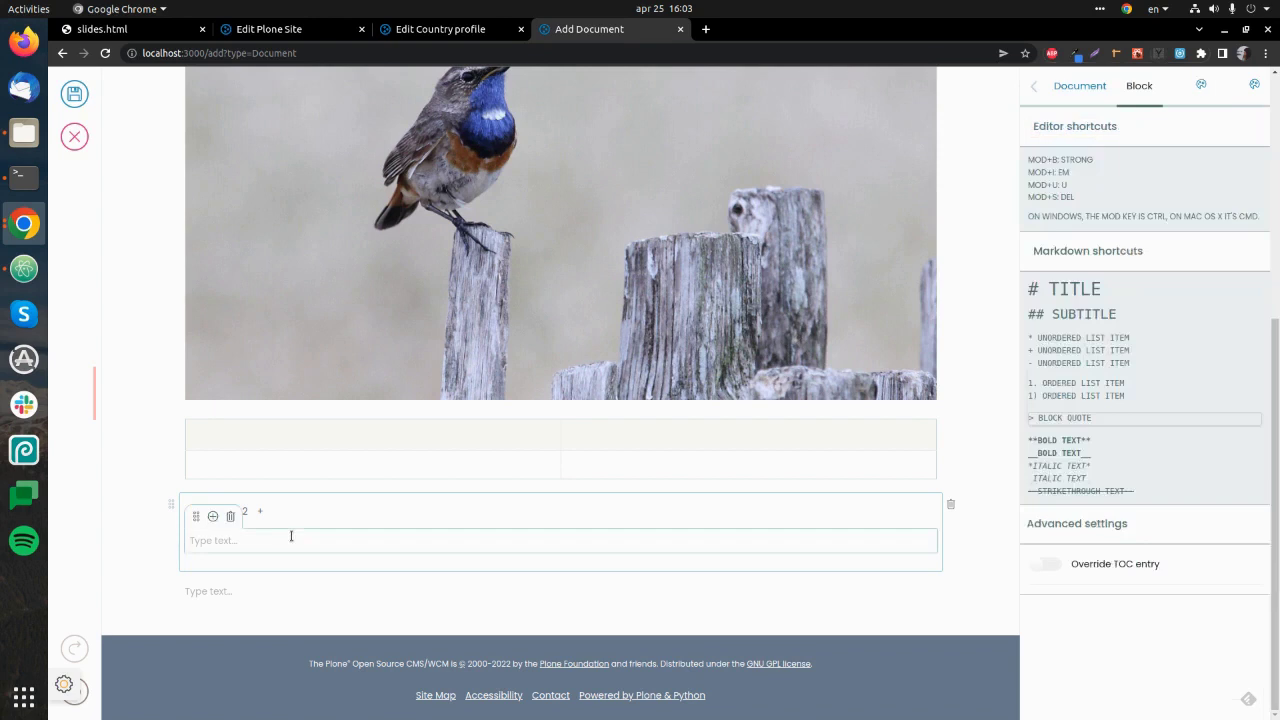
pyautogui.hotkey('ctrl', 'v')
pyautogui.click(240, 511)
pyautogui.click(272, 540)
pyautogui.hotkey('ctrl', 'v')
pyautogui.click(213, 639)
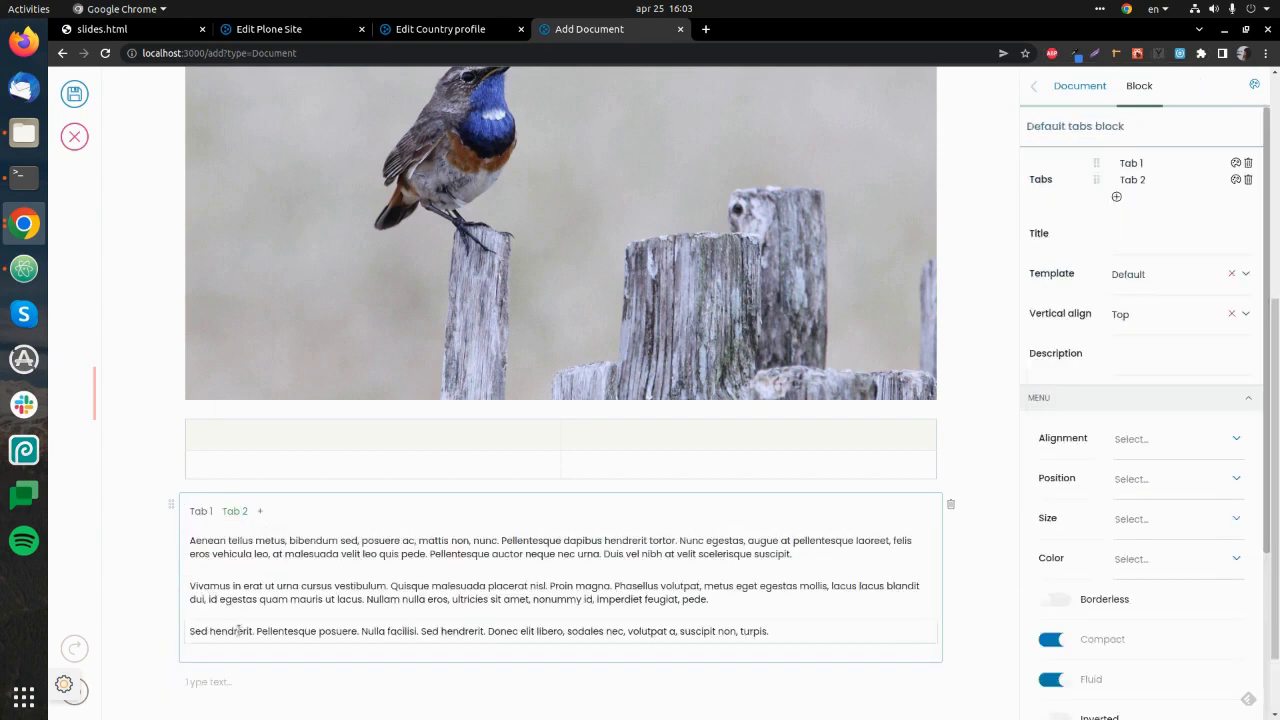
pyautogui.click(238, 514)
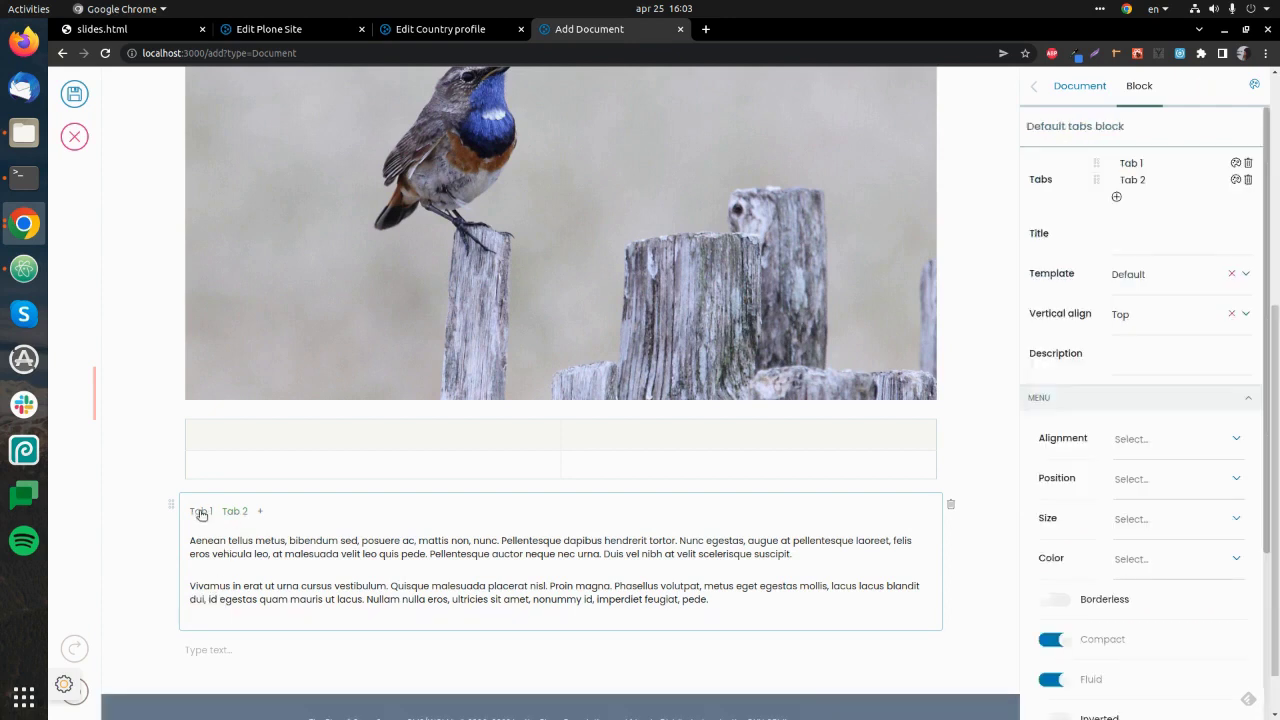
pyautogui.click(201, 513)
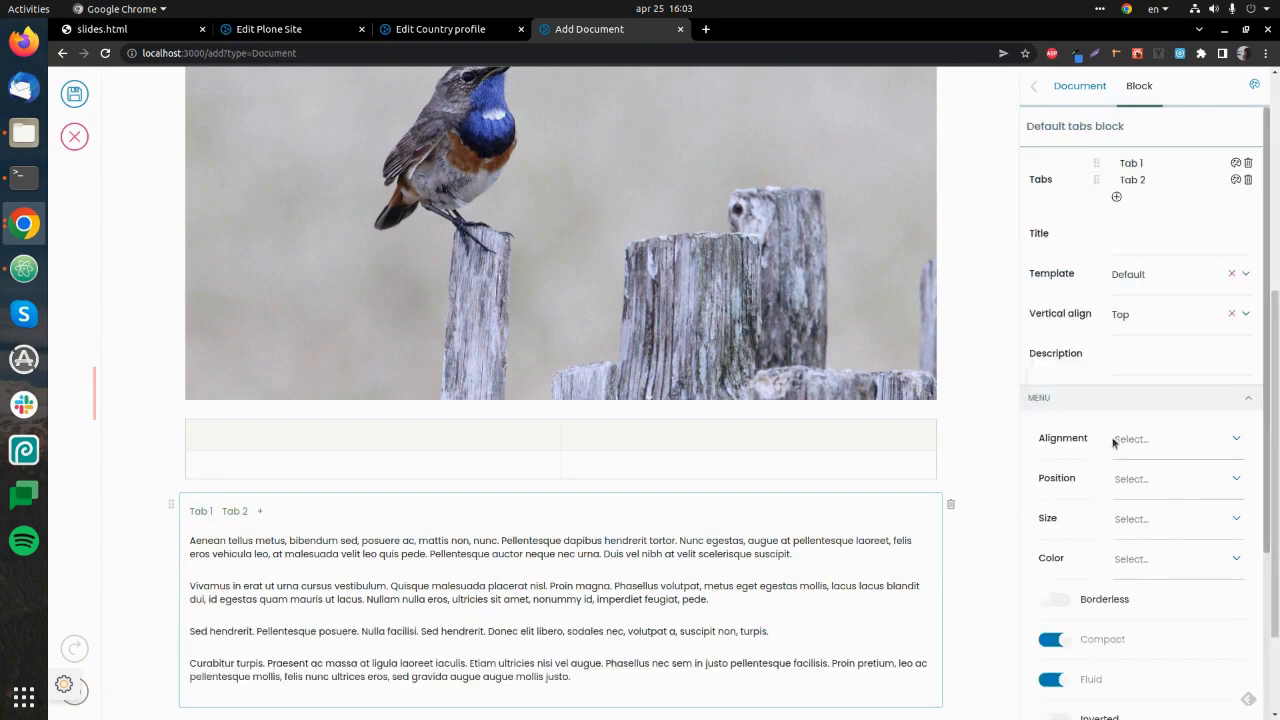
# Set the tabs block's menu position to Left side and switch between the two tabs to check it.
pyautogui.scroll(-1, 1104, 452)
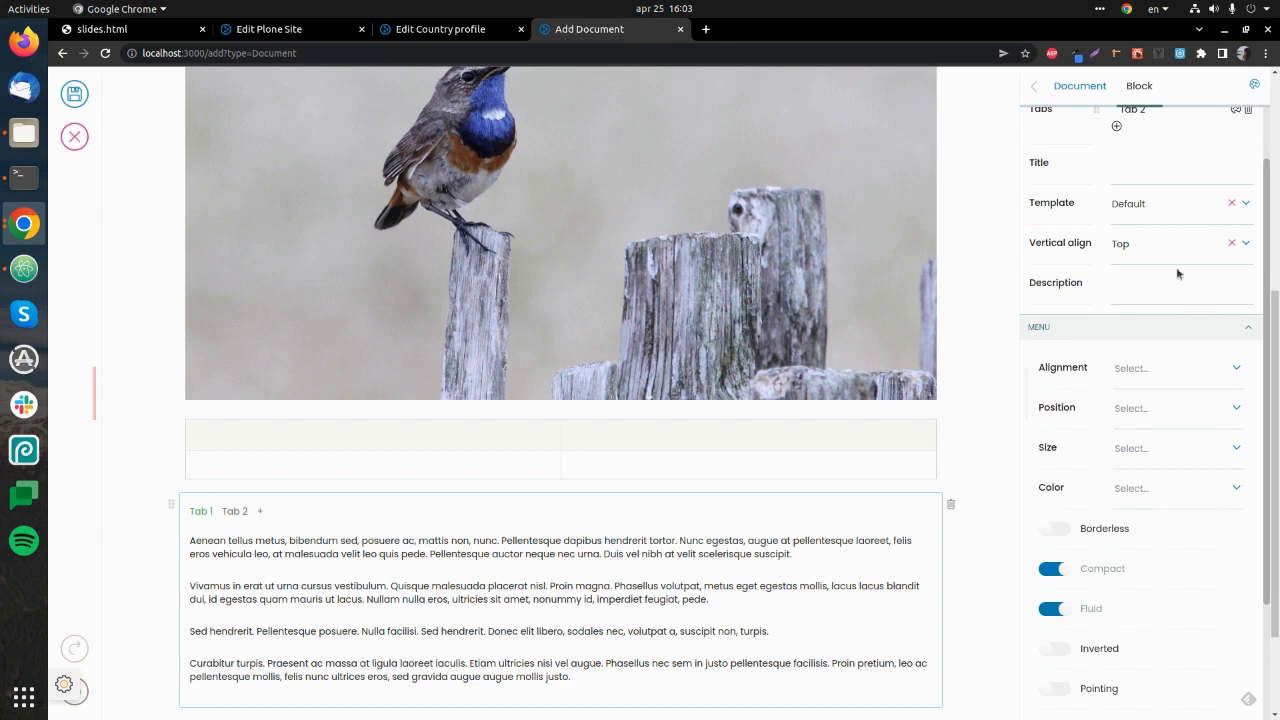
pyautogui.scroll(-2, 1160, 264)
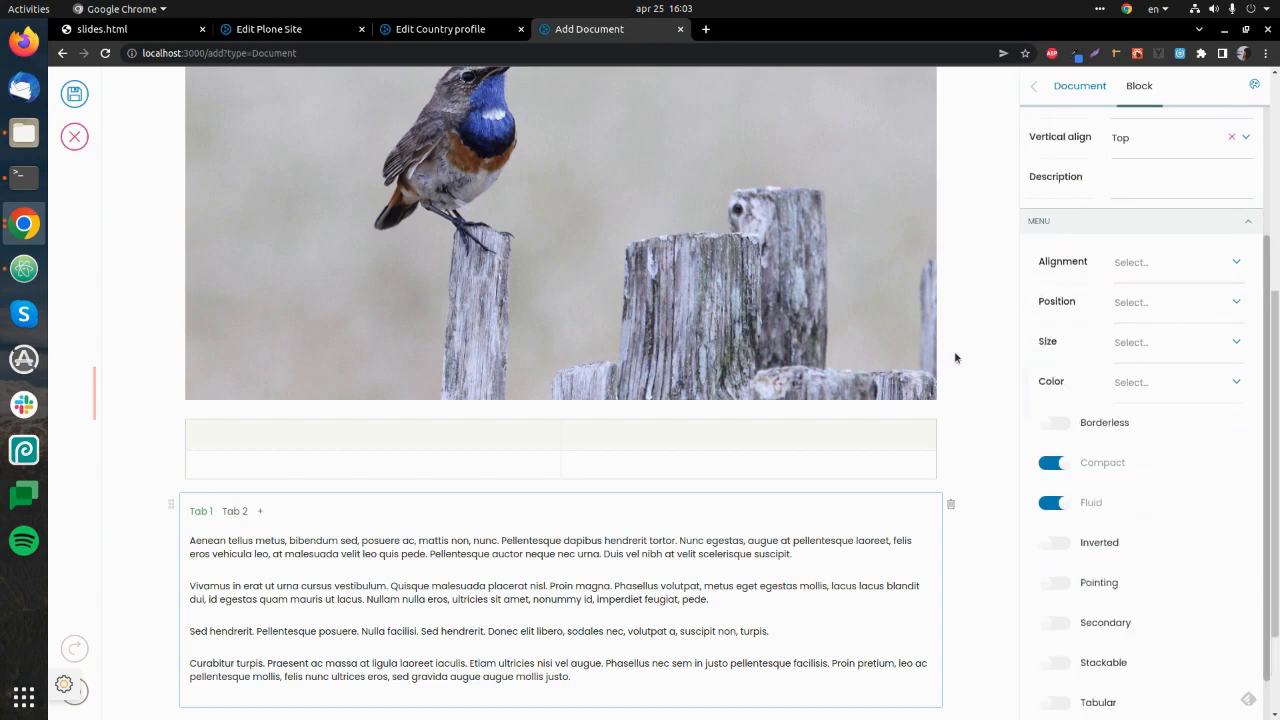
pyautogui.scroll(-1, 1013, 427)
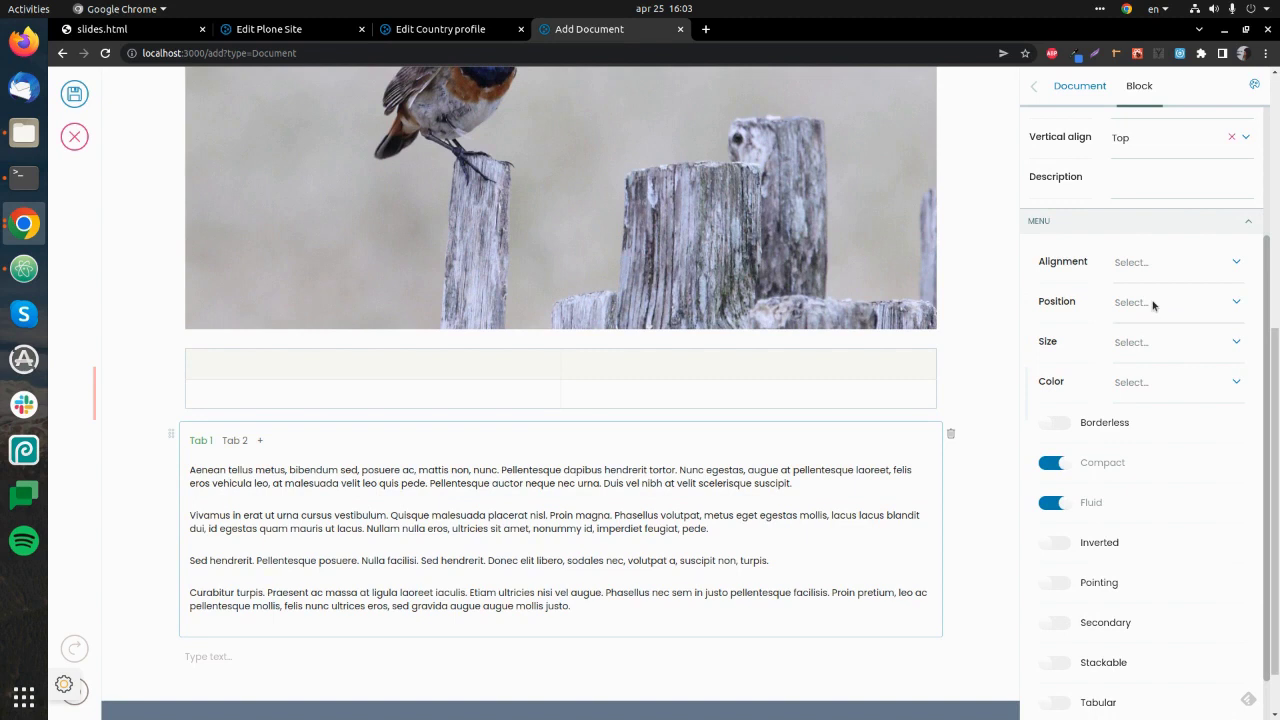
pyautogui.click(1153, 303)
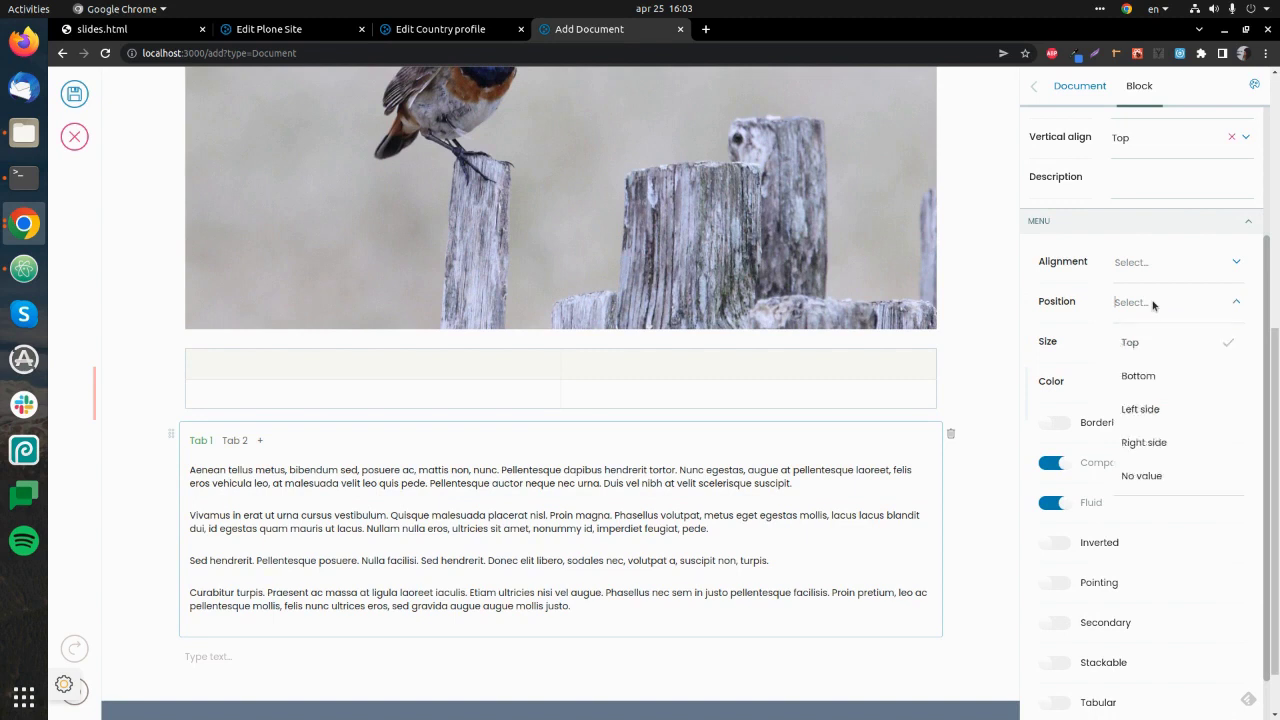
pyautogui.click(1150, 412)
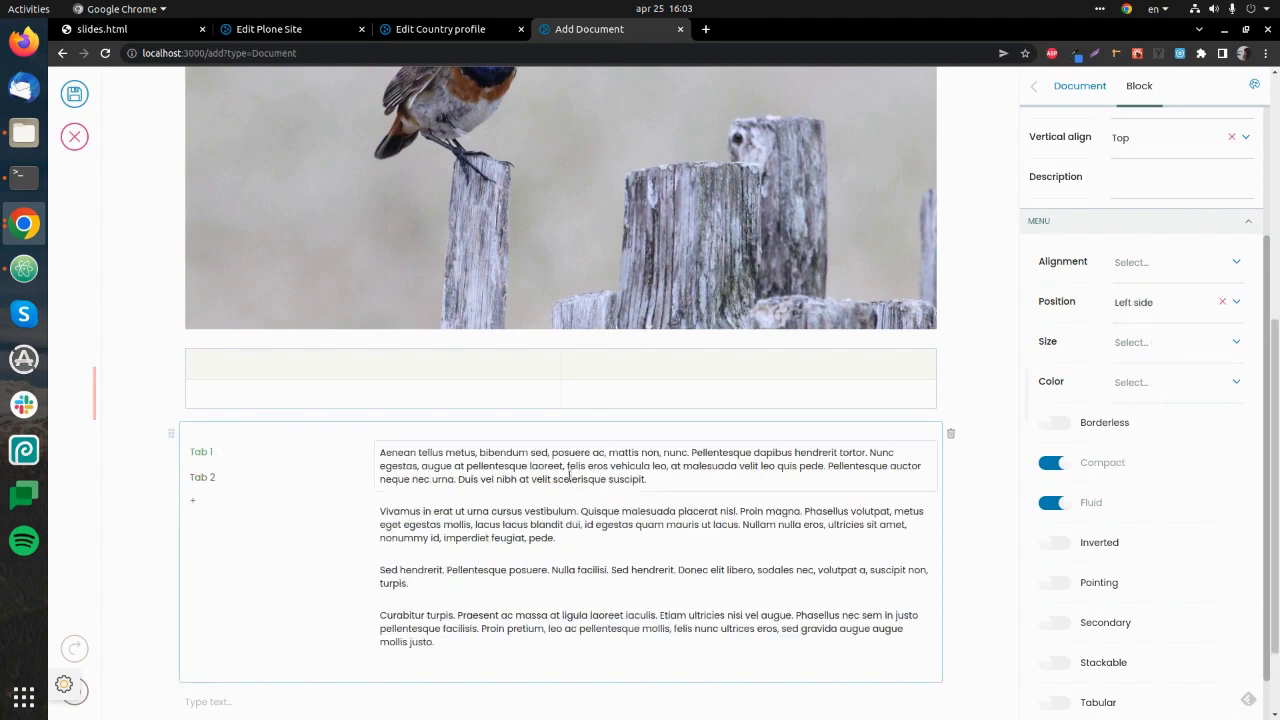
pyautogui.click(201, 478)
pyautogui.click(200, 455)
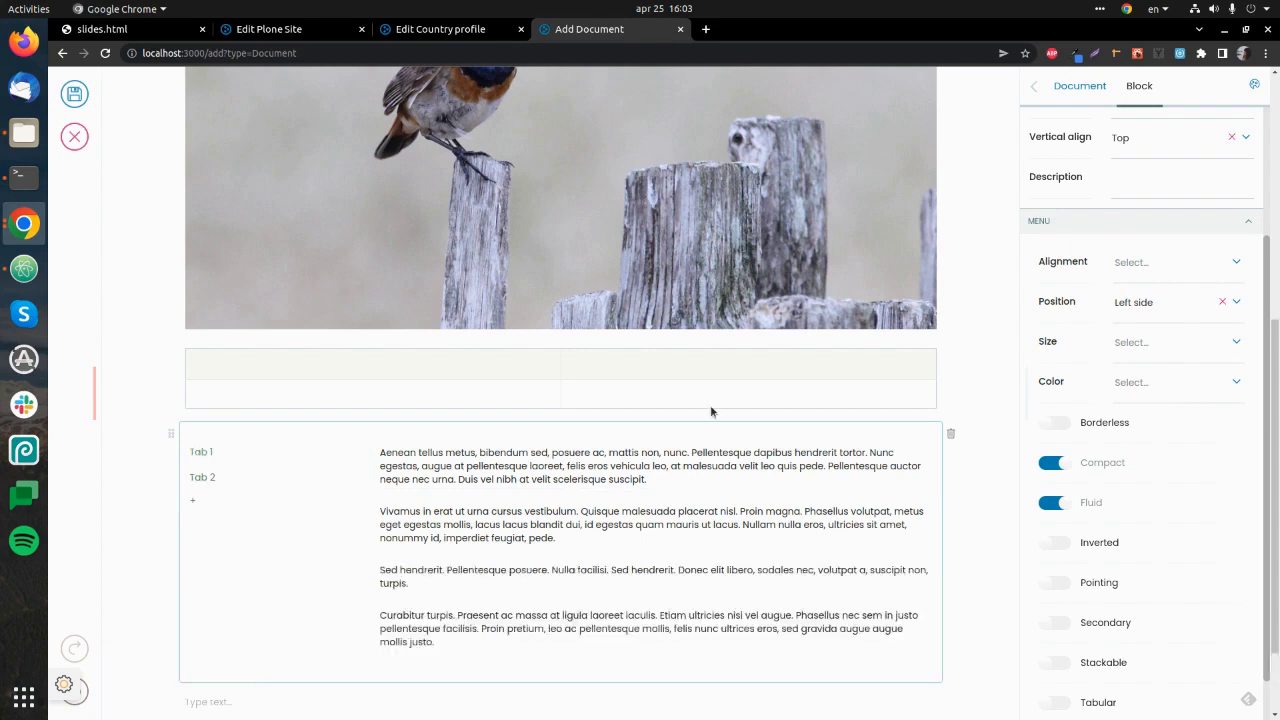
# Set the tabs menu size to Masive, try Olive and Green as its color, and settle on Red.
pyautogui.click(1194, 341)
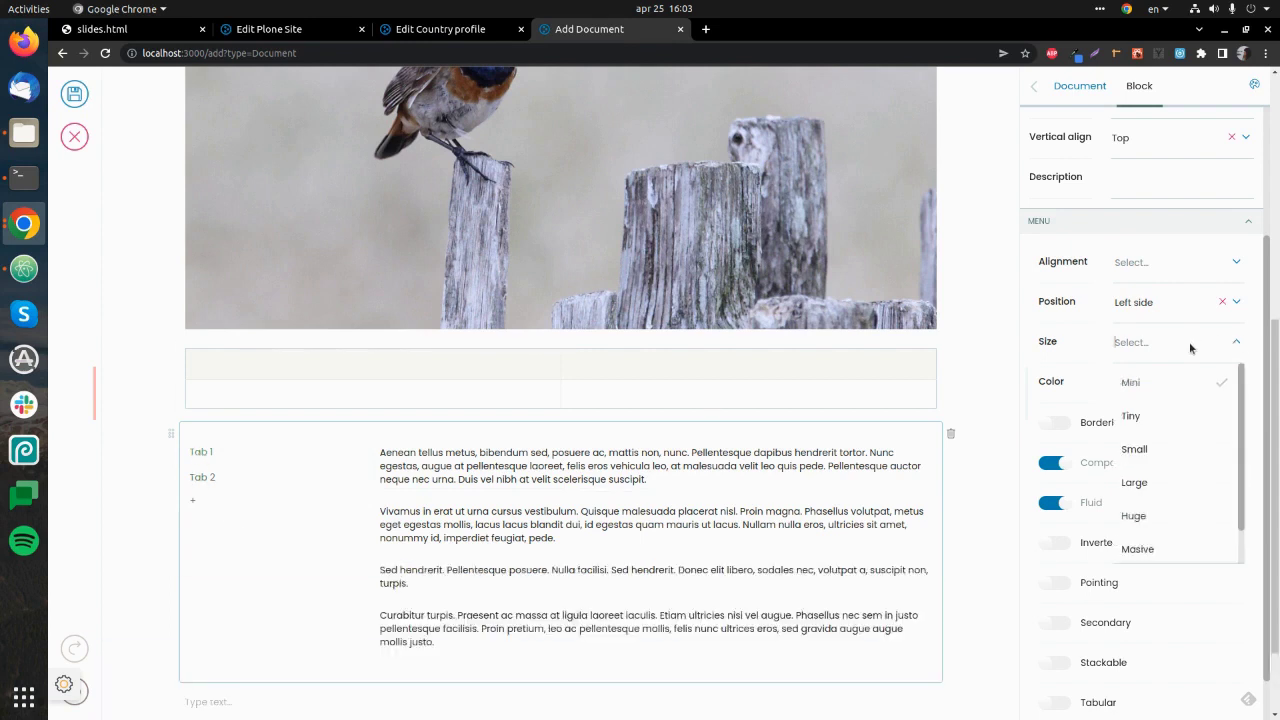
pyautogui.click(1150, 553)
pyautogui.click(1134, 396)
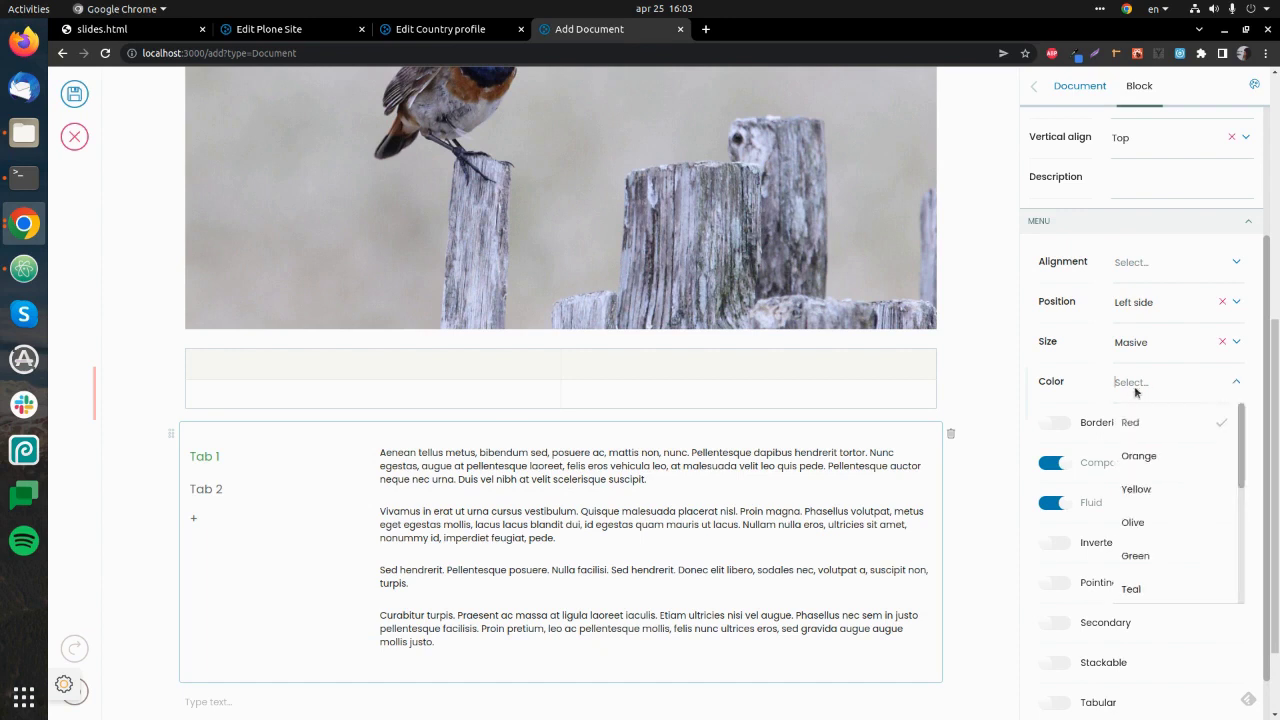
pyautogui.click(1141, 522)
pyautogui.click(1156, 396)
pyautogui.click(1160, 555)
pyautogui.click(1138, 400)
pyautogui.click(1133, 424)
# Insert a Search block in the empty text block below the tabs block.
pyautogui.scroll(-2, 343, 549)
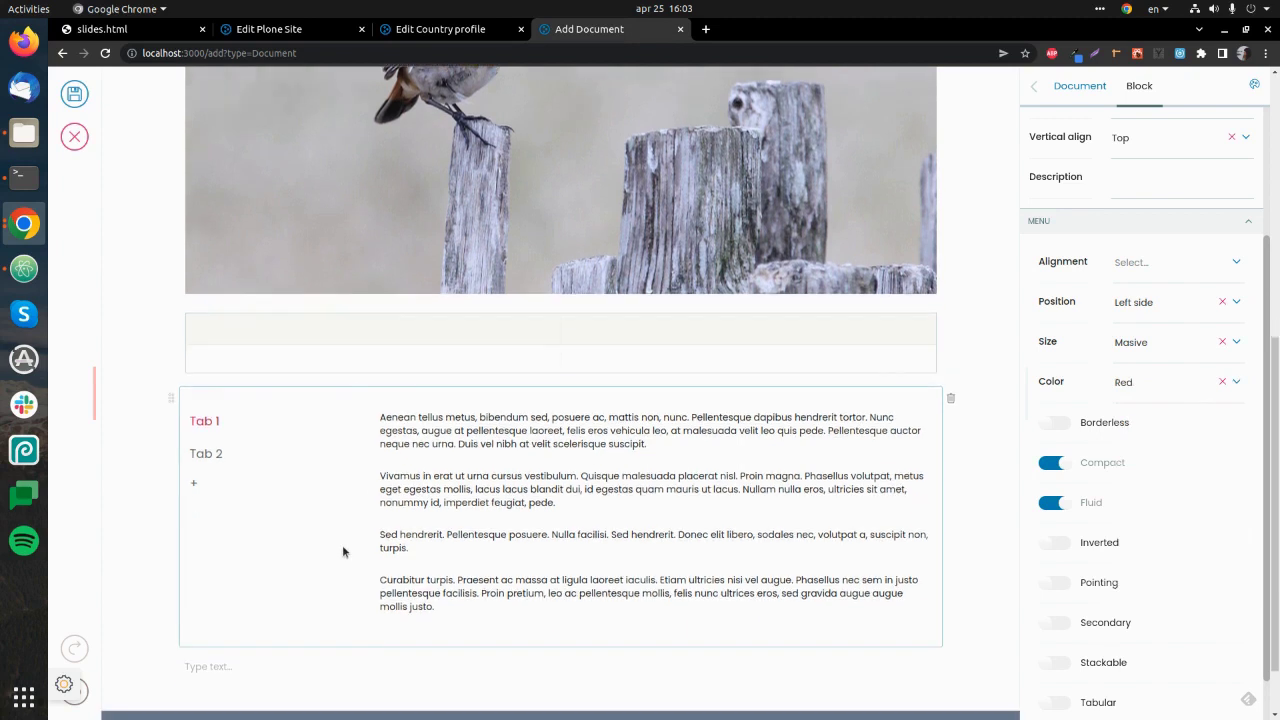
pyautogui.click(229, 591)
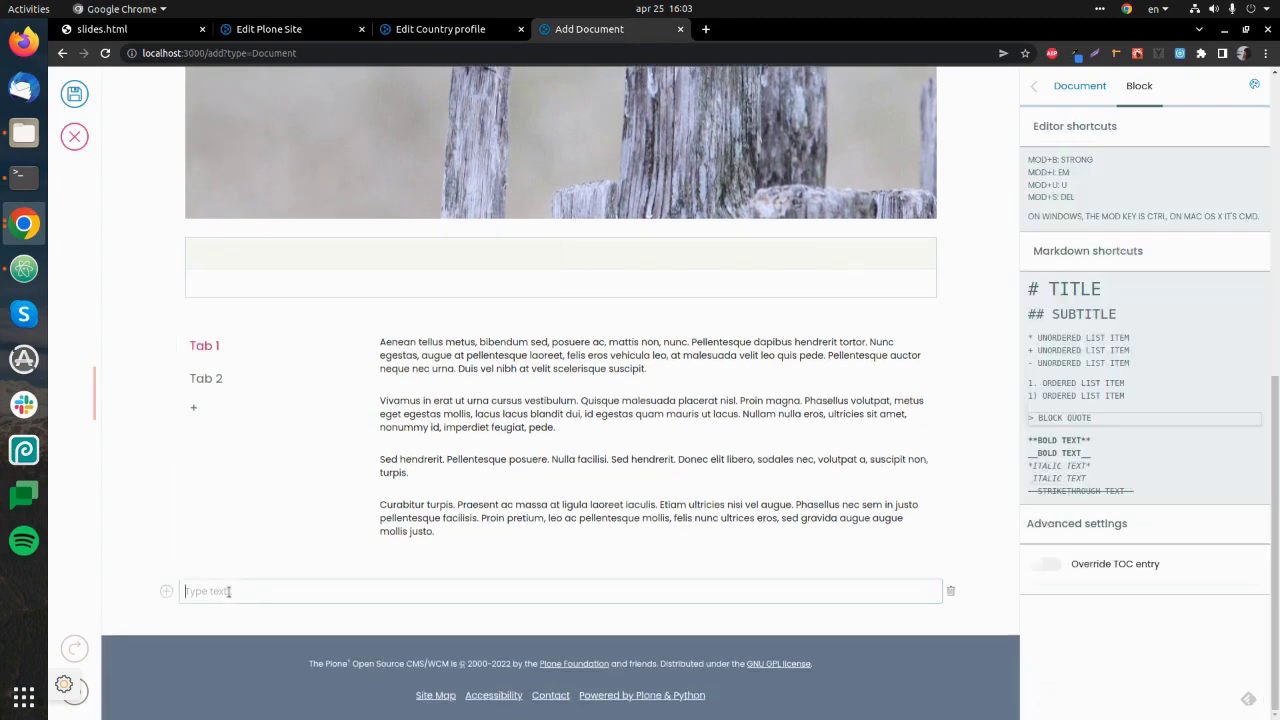
pyautogui.click(166, 591)
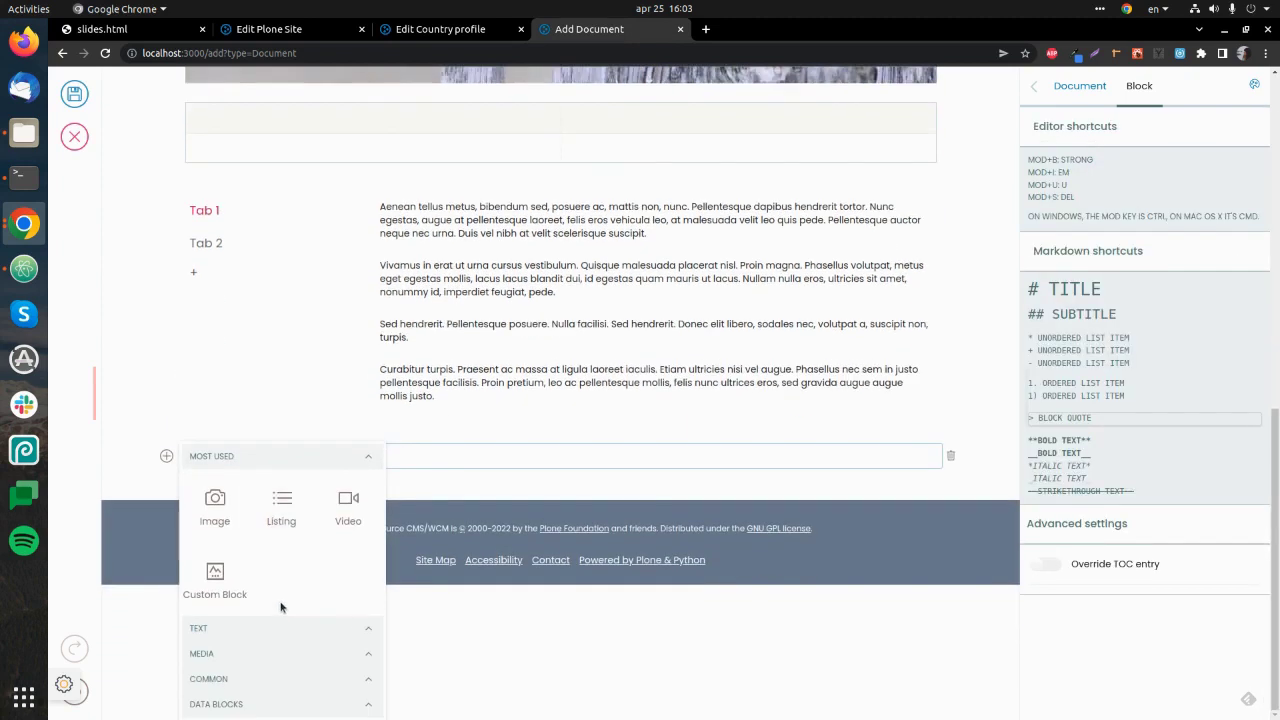
pyautogui.click(265, 684)
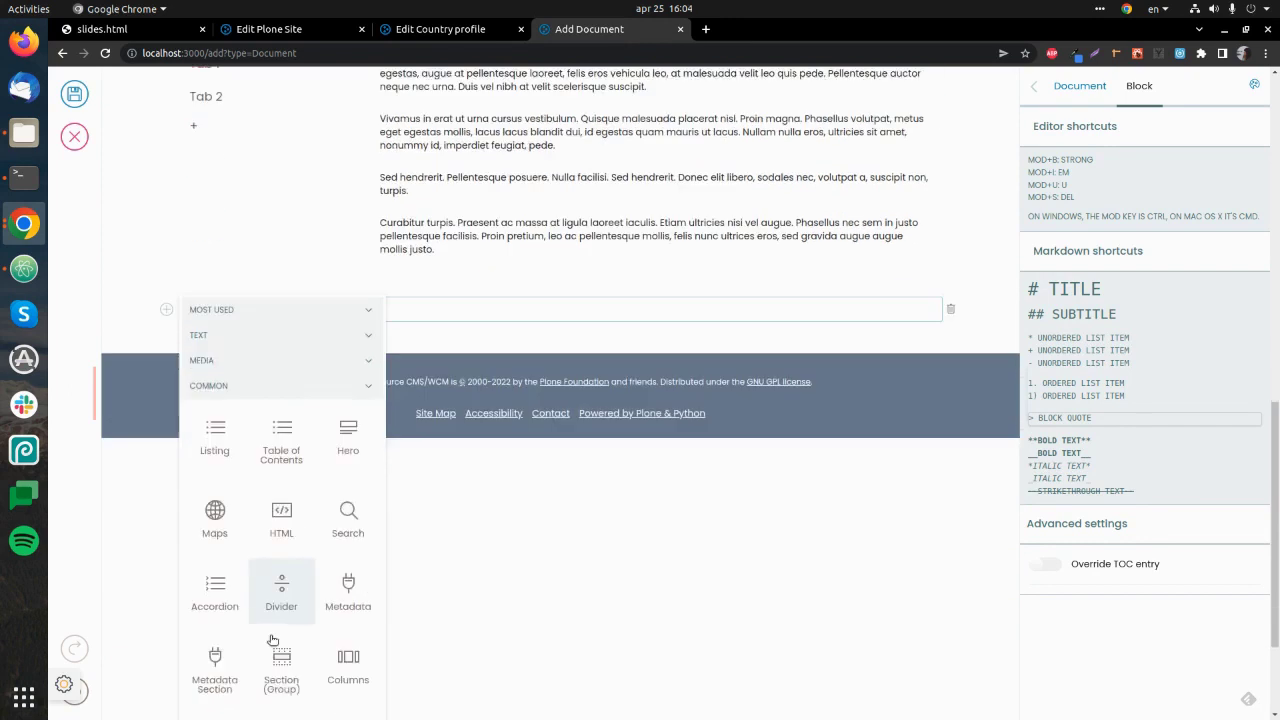
pyautogui.click(347, 461)
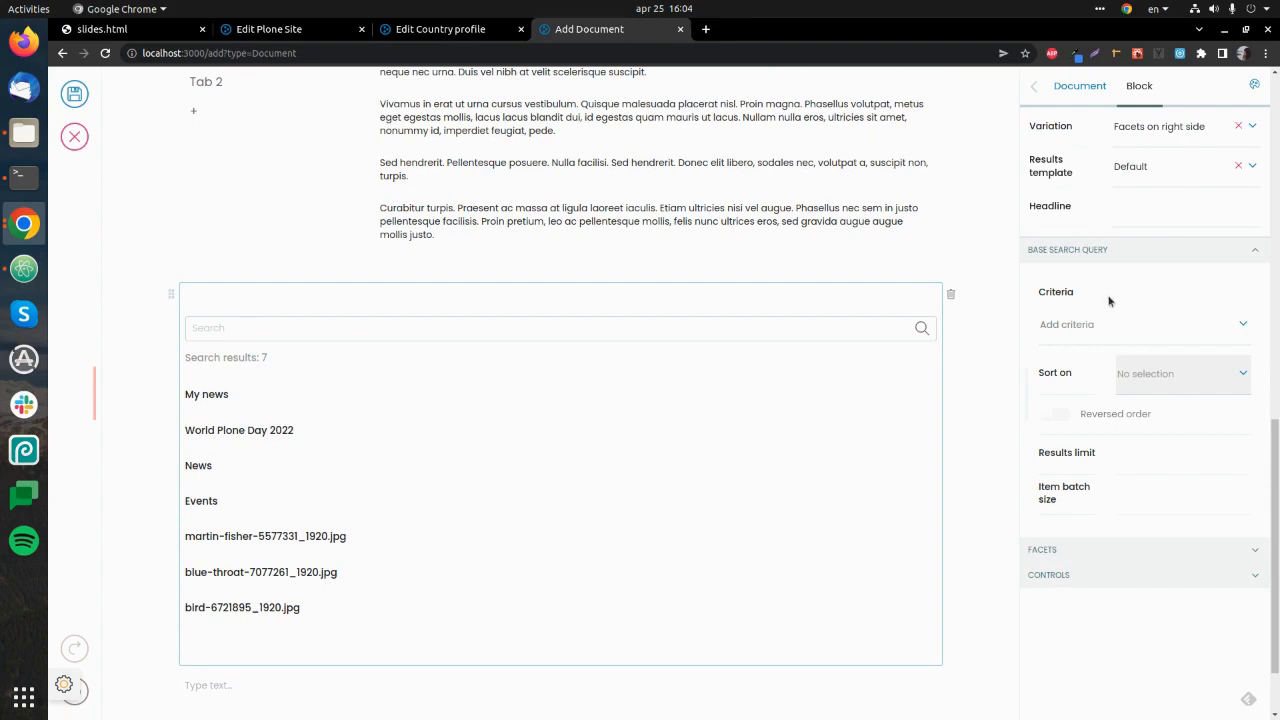
# Add a Type criterion to the search block's base query that matches any of Event and Image.
pyautogui.click(1062, 329)
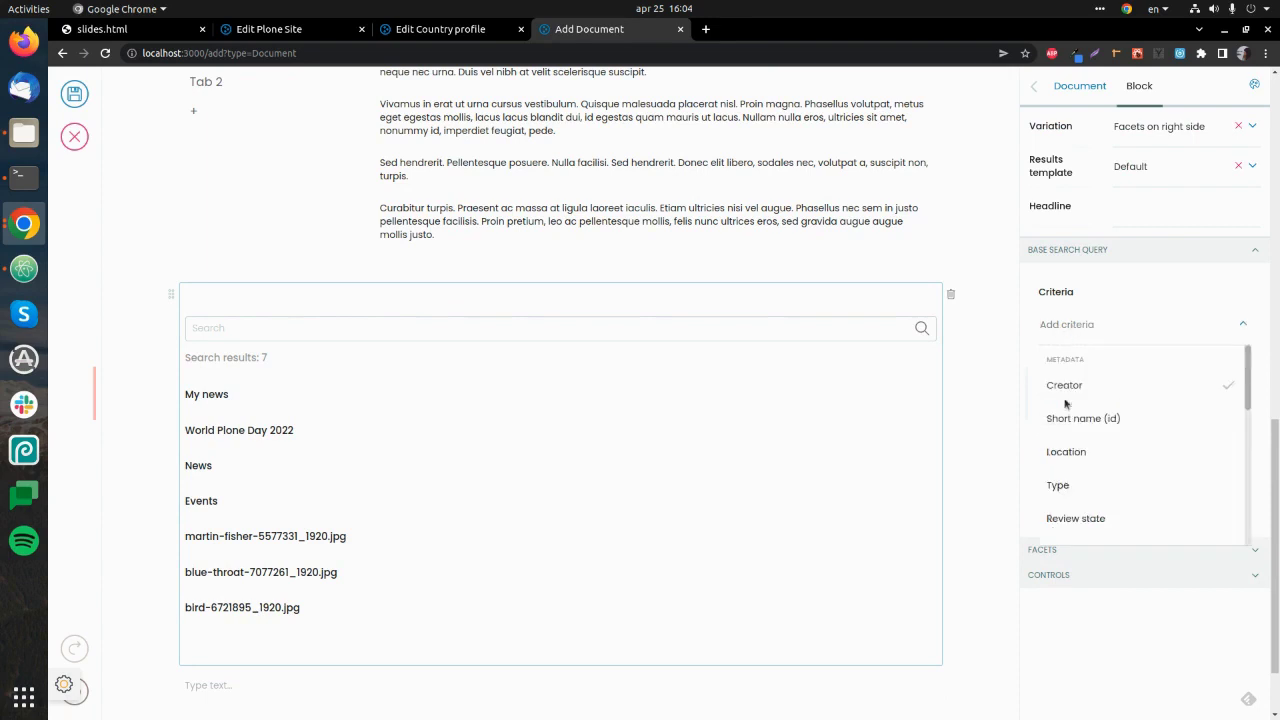
pyautogui.click(1062, 488)
pyautogui.click(1087, 366)
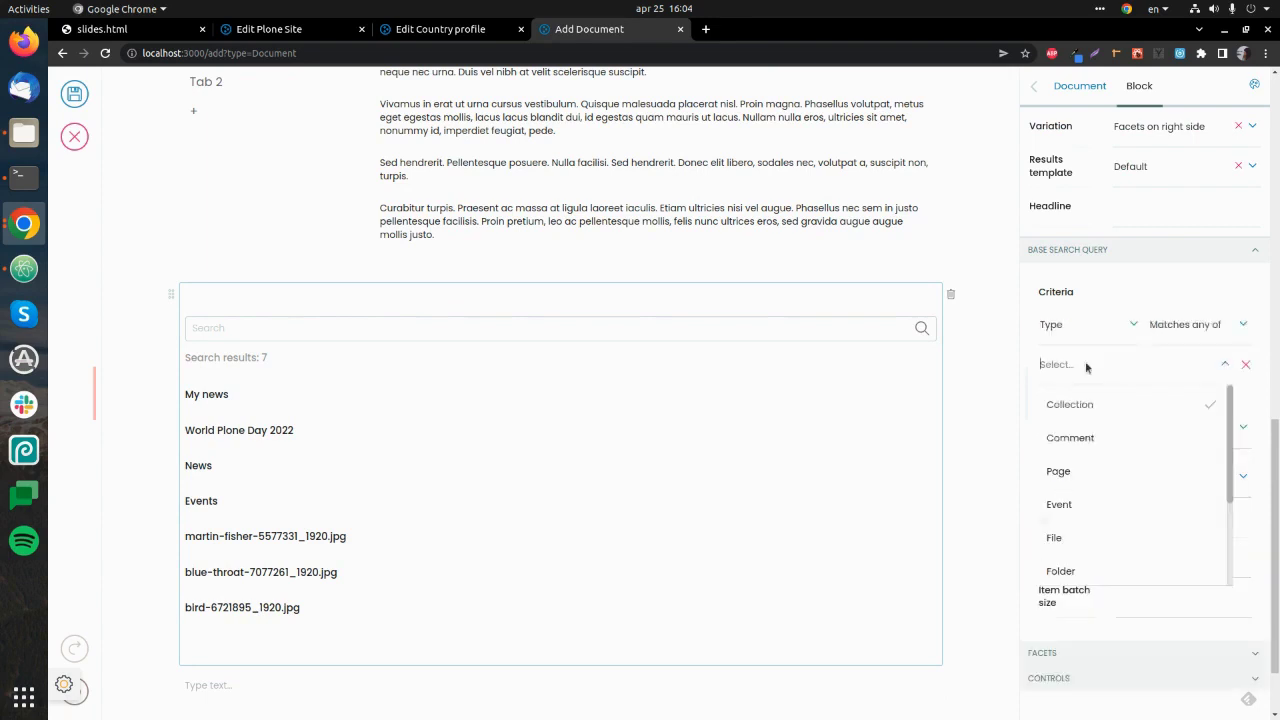
pyautogui.click(1070, 505)
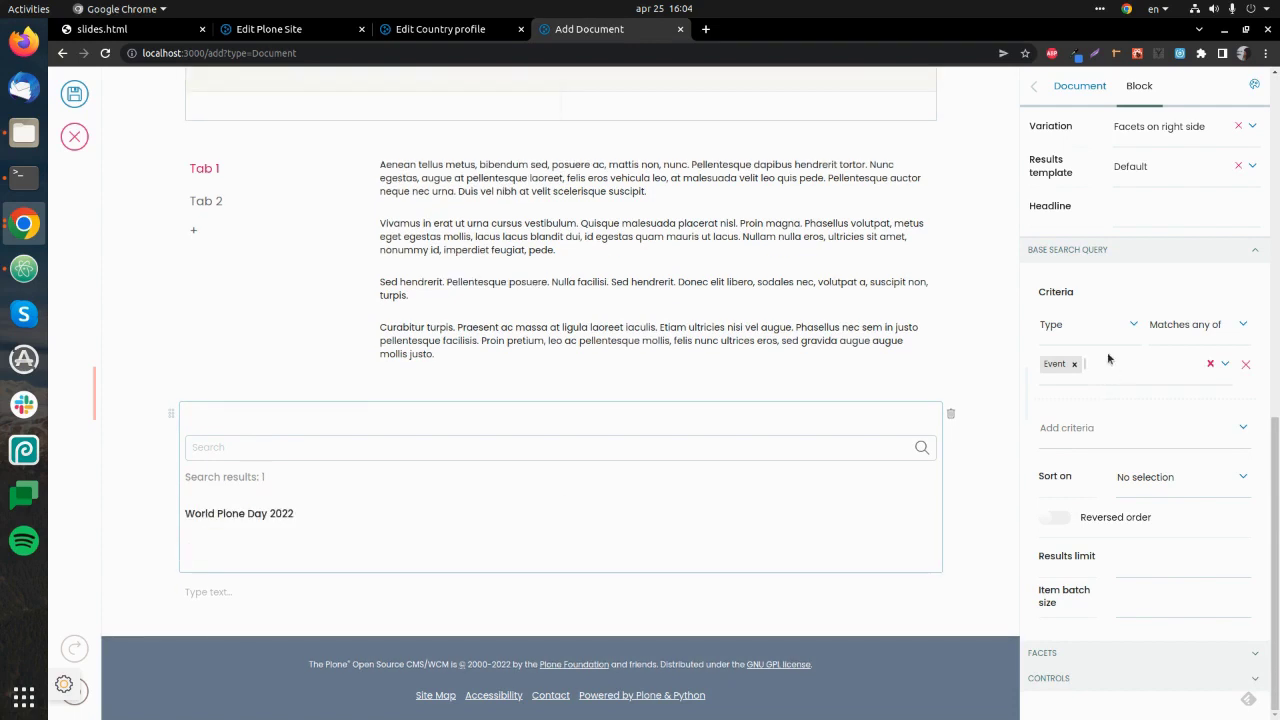
pyautogui.click(1110, 360)
pyautogui.click(1070, 573)
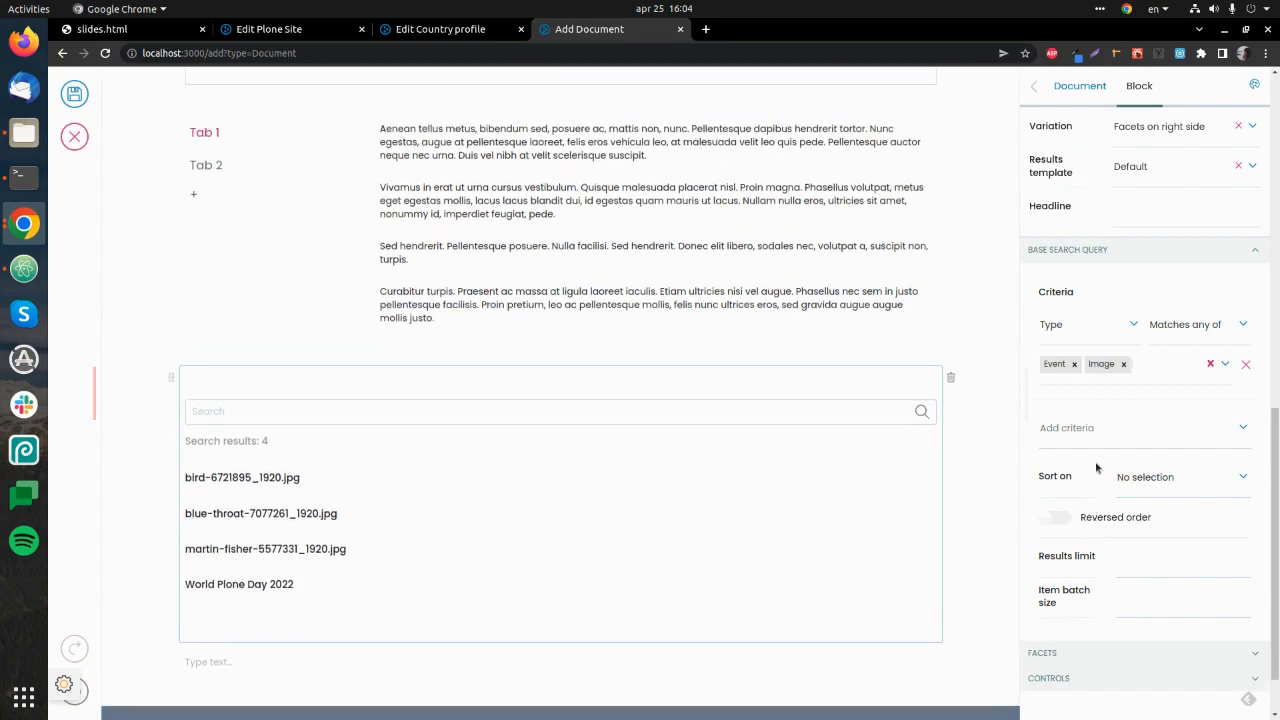
# Try the Custom summary and Custom cards gallery results templates on the search block.
pyautogui.click(1148, 181)
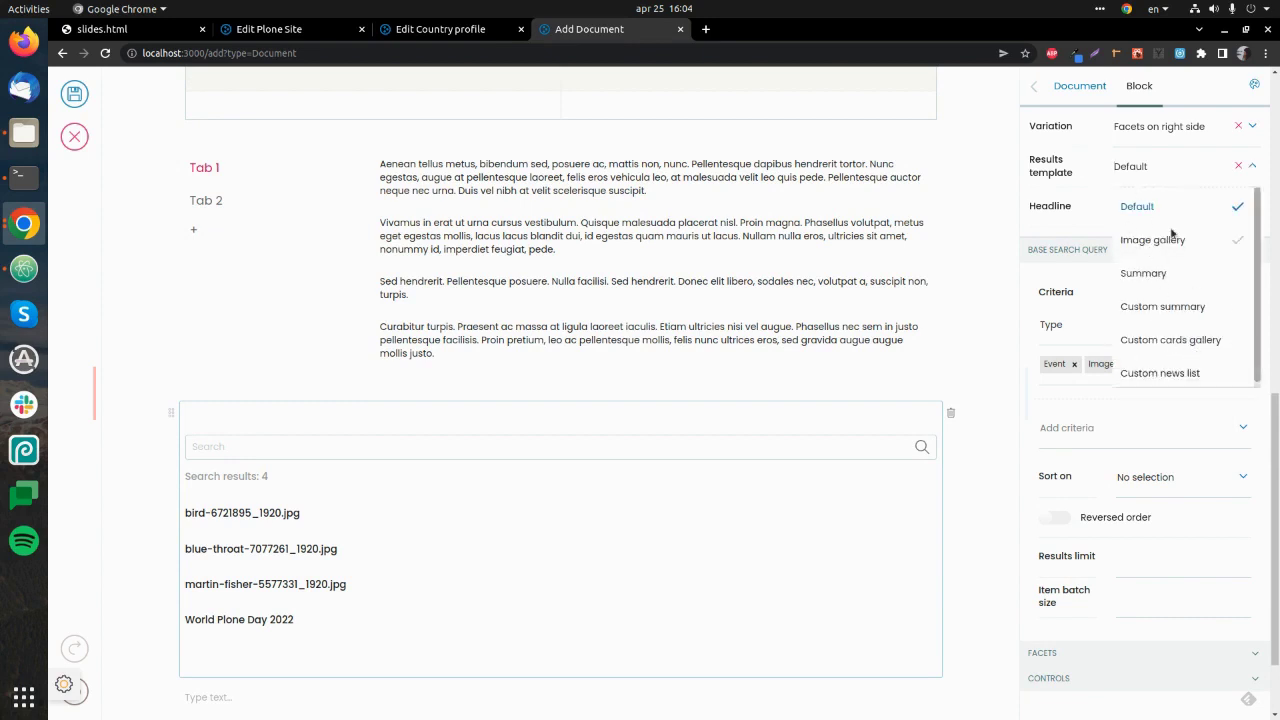
pyautogui.click(1149, 308)
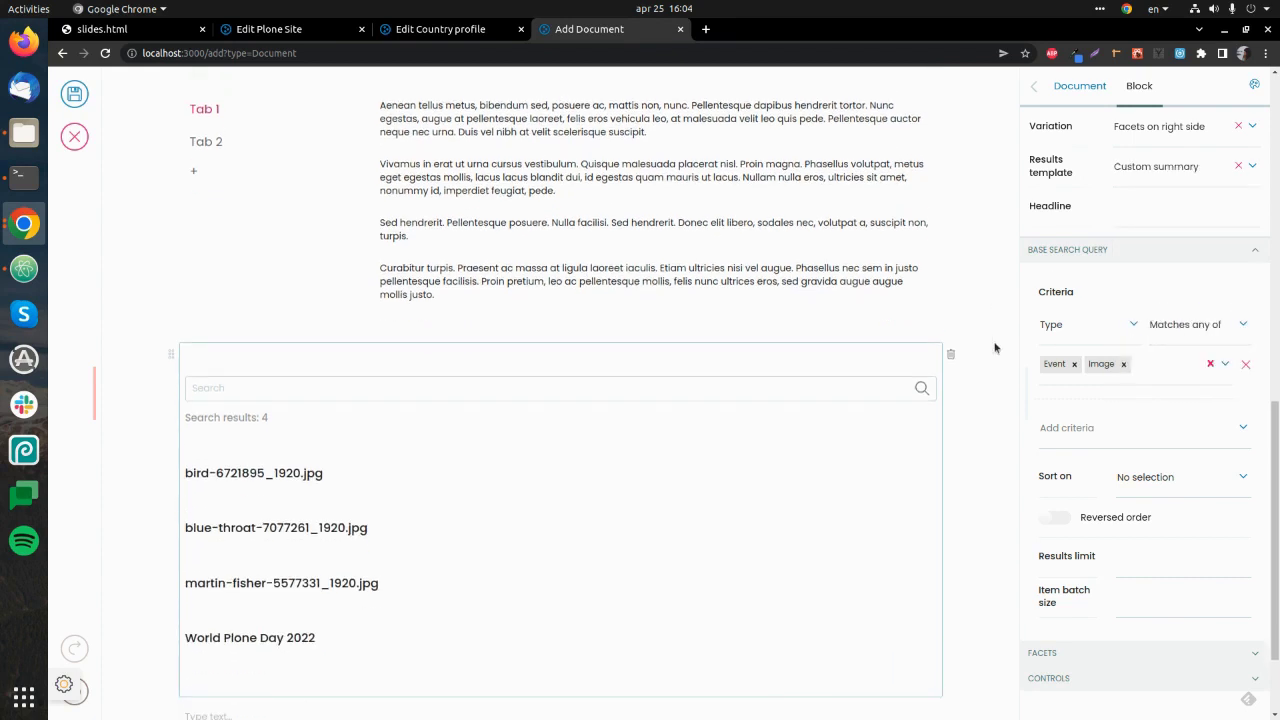
pyautogui.click(1158, 178)
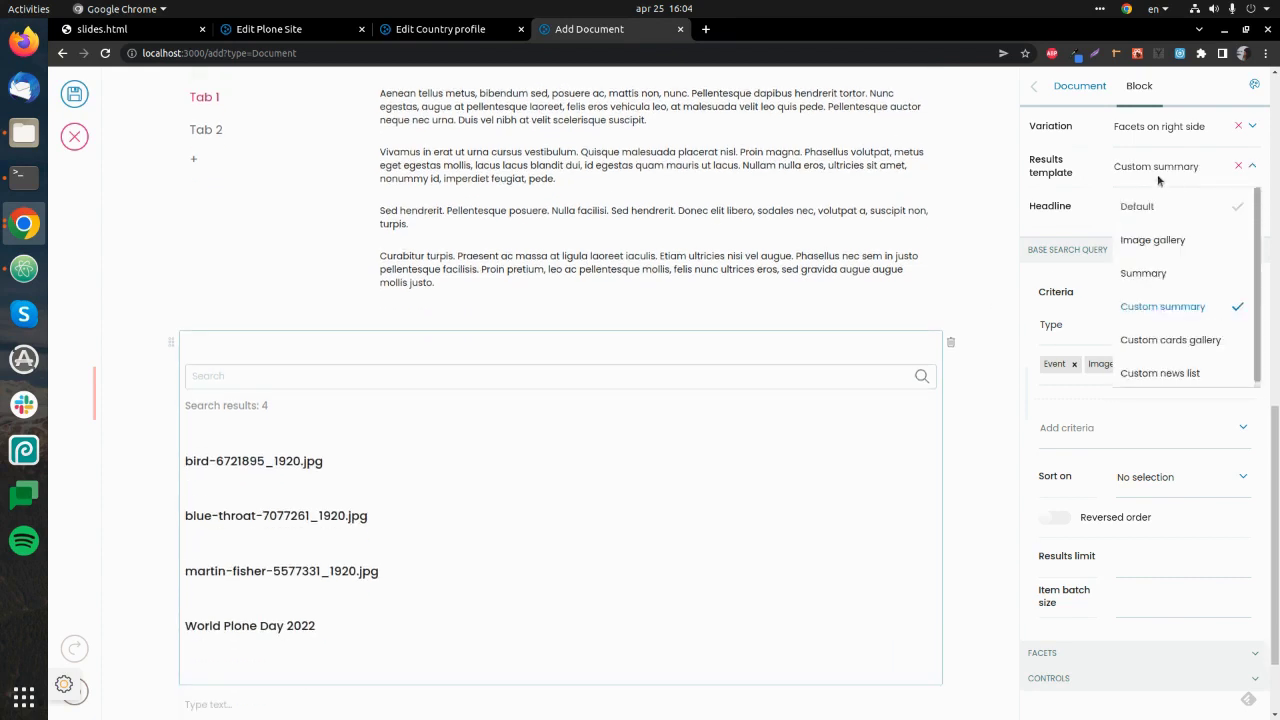
pyautogui.click(1165, 346)
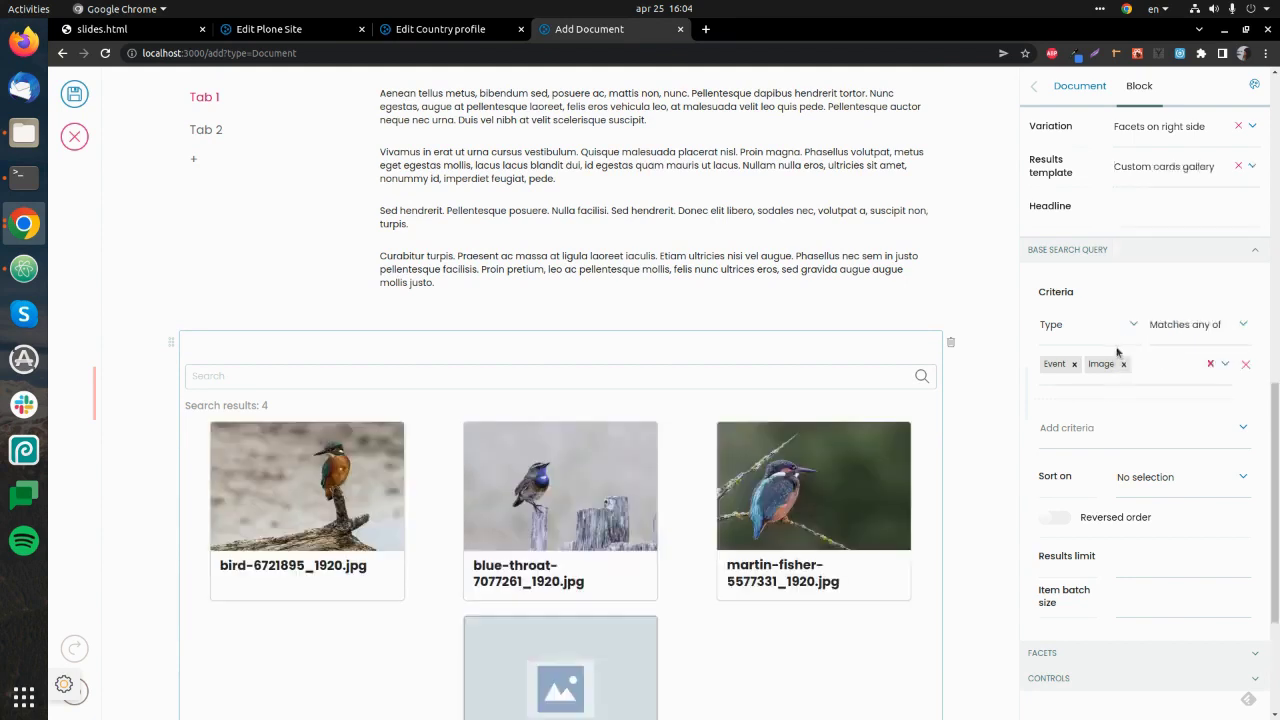
# Set the search block's results template to Image gallery and page through the pictures in the gallery.
pyautogui.click(1176, 168)
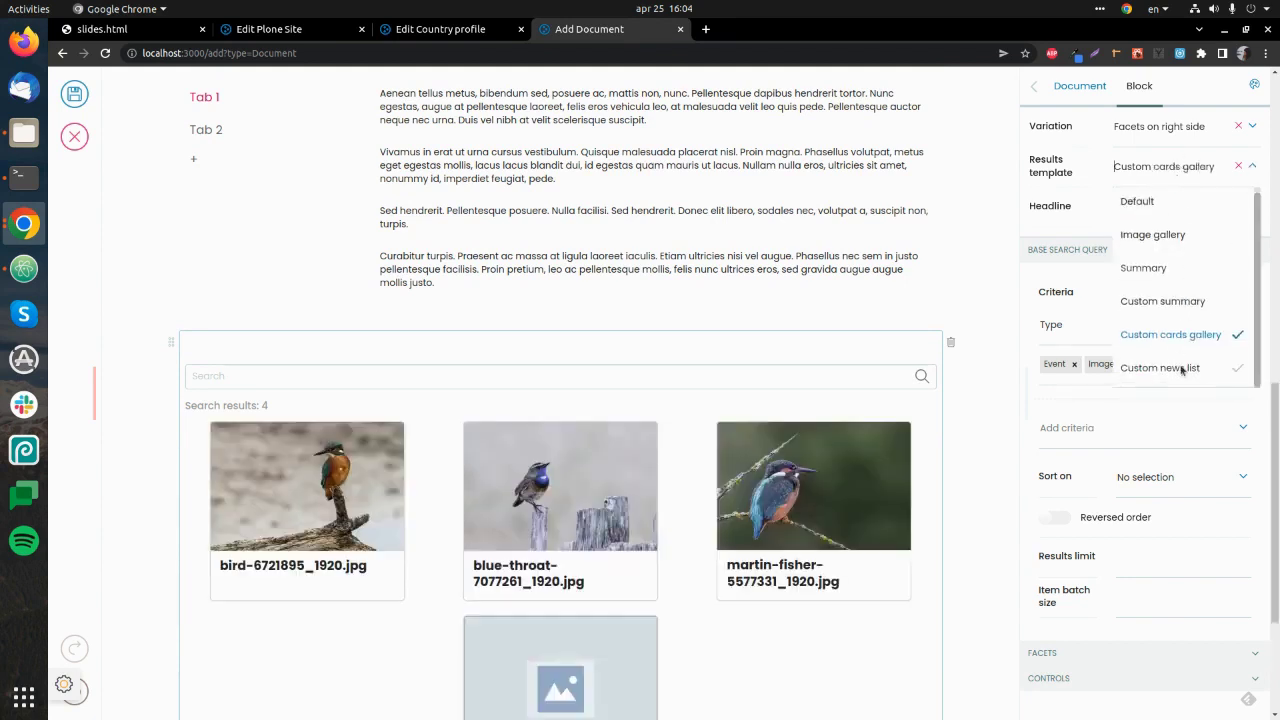
pyautogui.click(1166, 235)
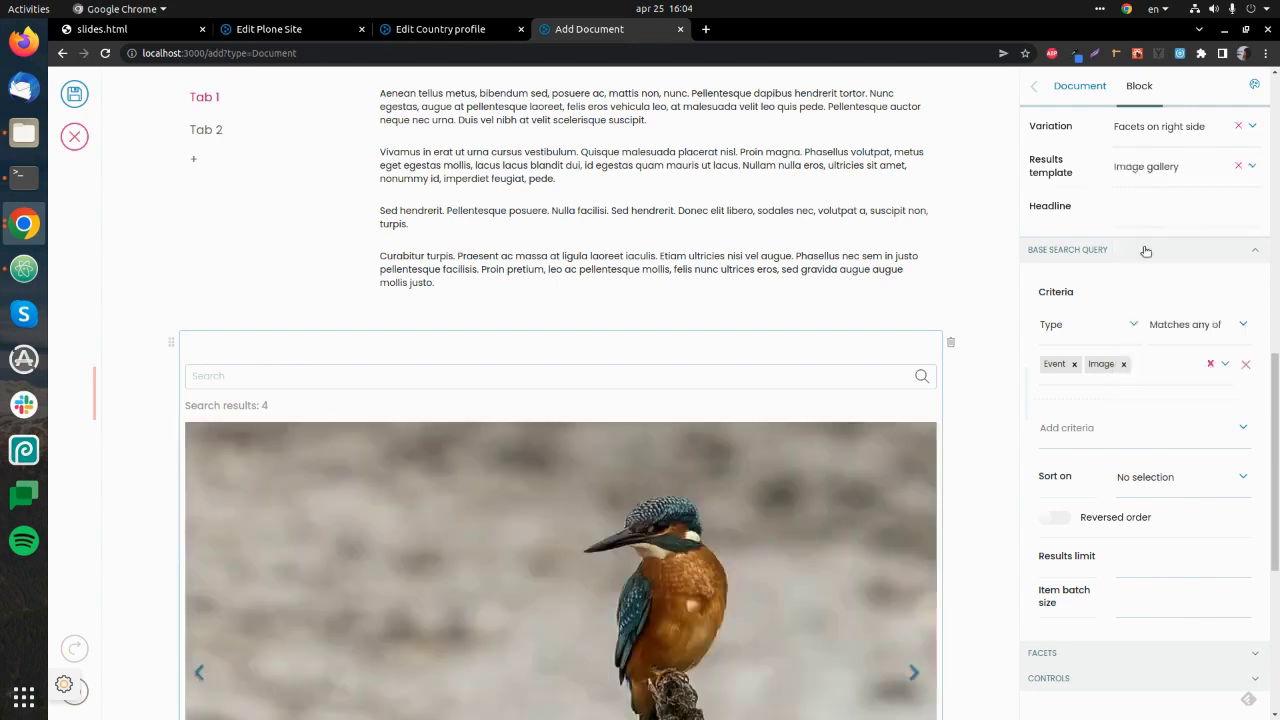
pyautogui.scroll(-1, 955, 330)
pyautogui.scroll(-1, 909, 529)
pyautogui.click(911, 525)
pyautogui.scroll(-2, 911, 460)
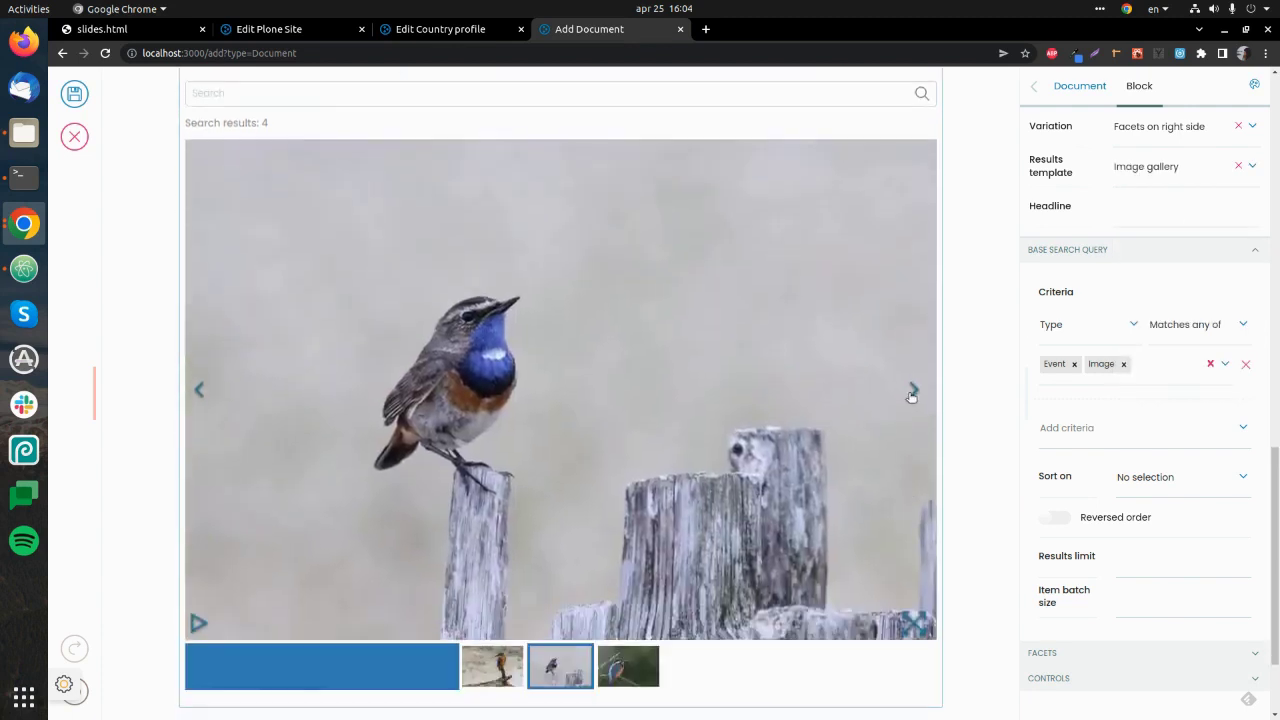
pyautogui.click(912, 393)
pyautogui.click(912, 393)
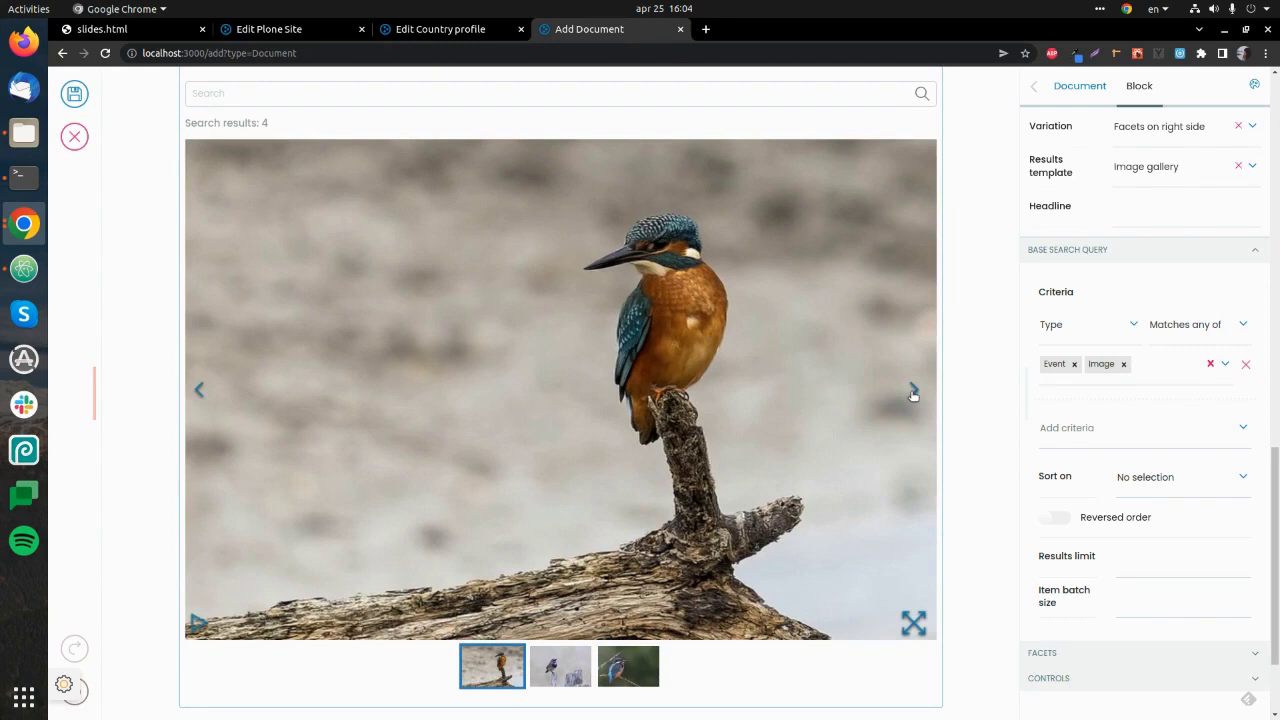
# Review the search block's image gallery together with the image, table and tabs blocks above it on the new page.
pyautogui.scroll(-2, 806, 391)
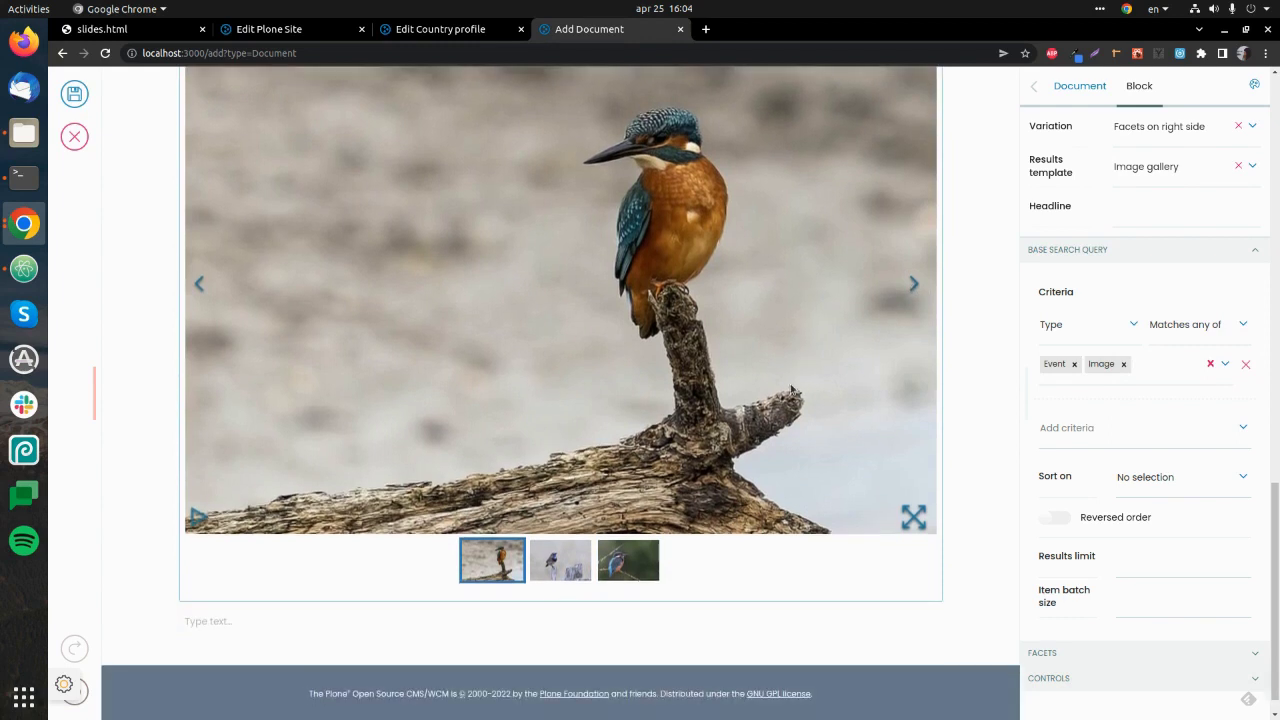
pyautogui.scroll(-1, 791, 391)
pyautogui.scroll(3, 789, 393)
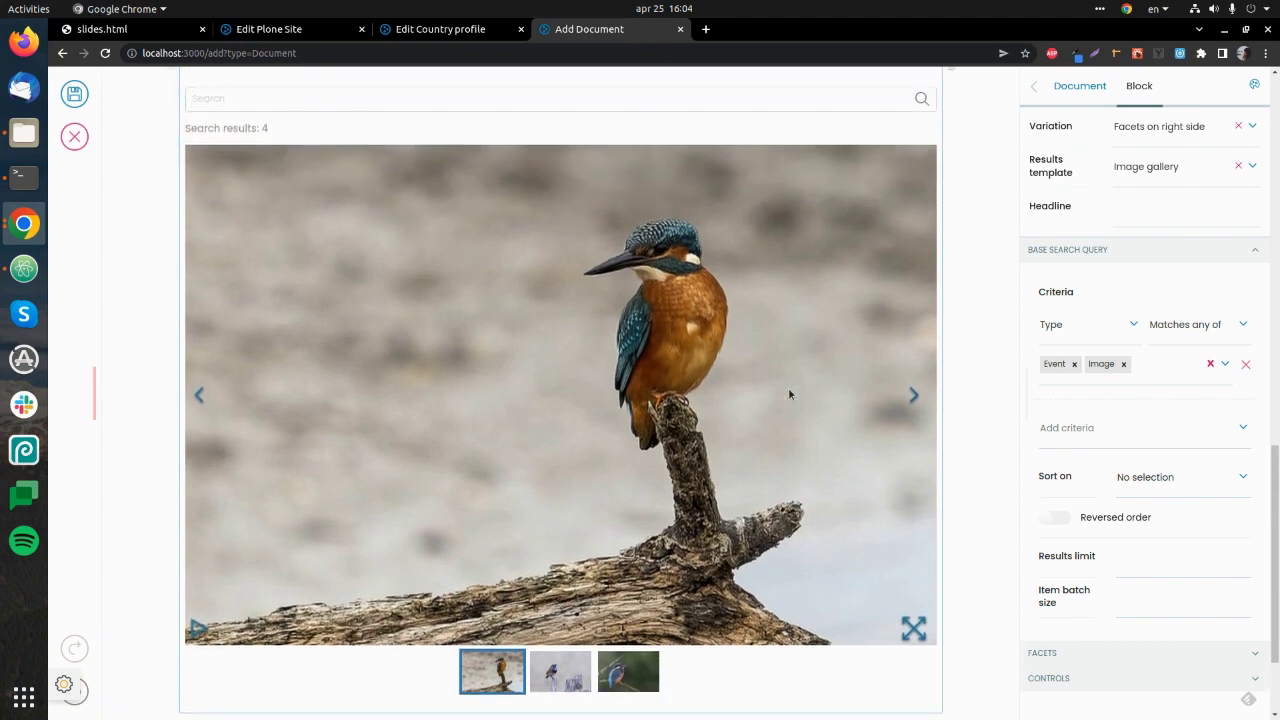
pyautogui.scroll(-3, 423, 591)
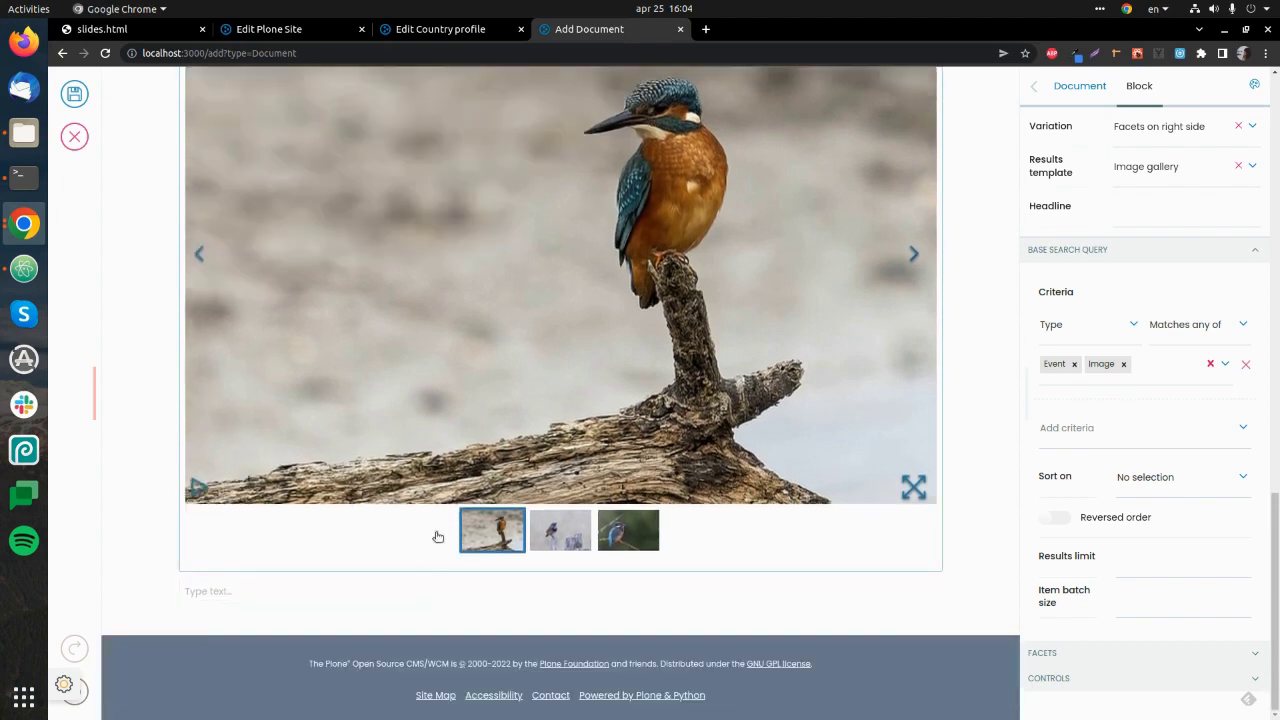
pyautogui.scroll(10, 392, 589)
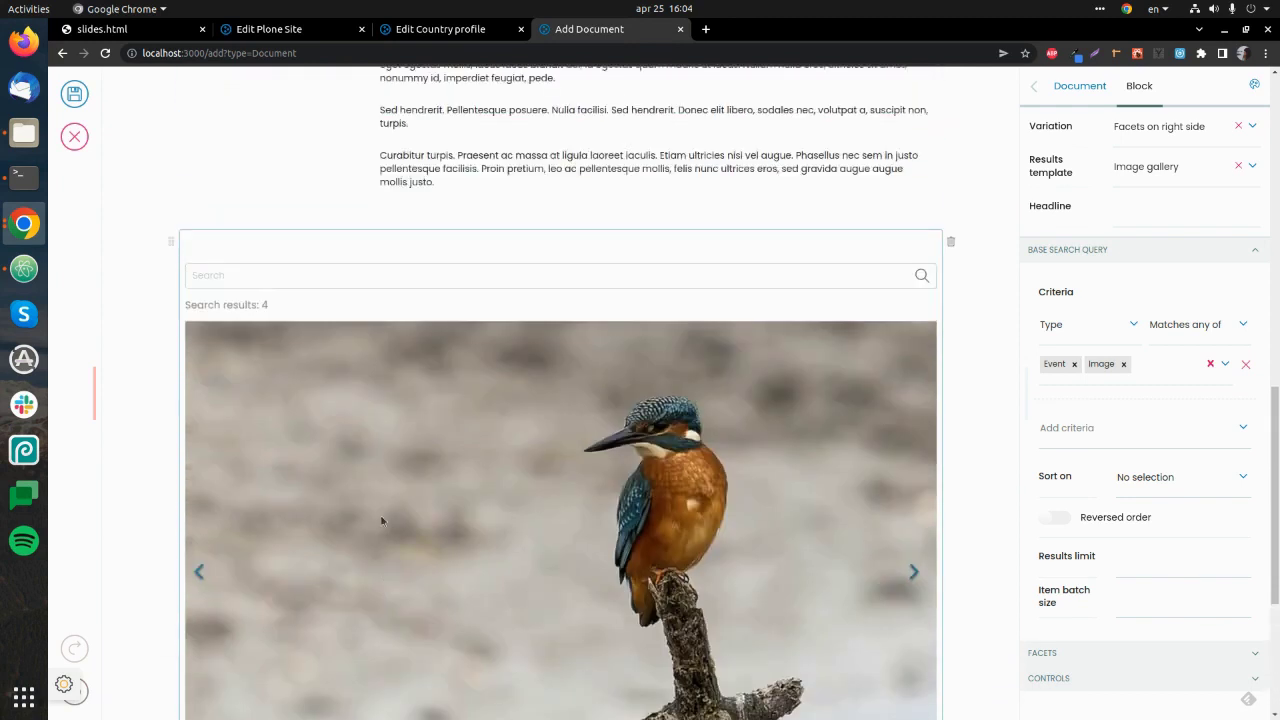
pyautogui.scroll(5, 381, 520)
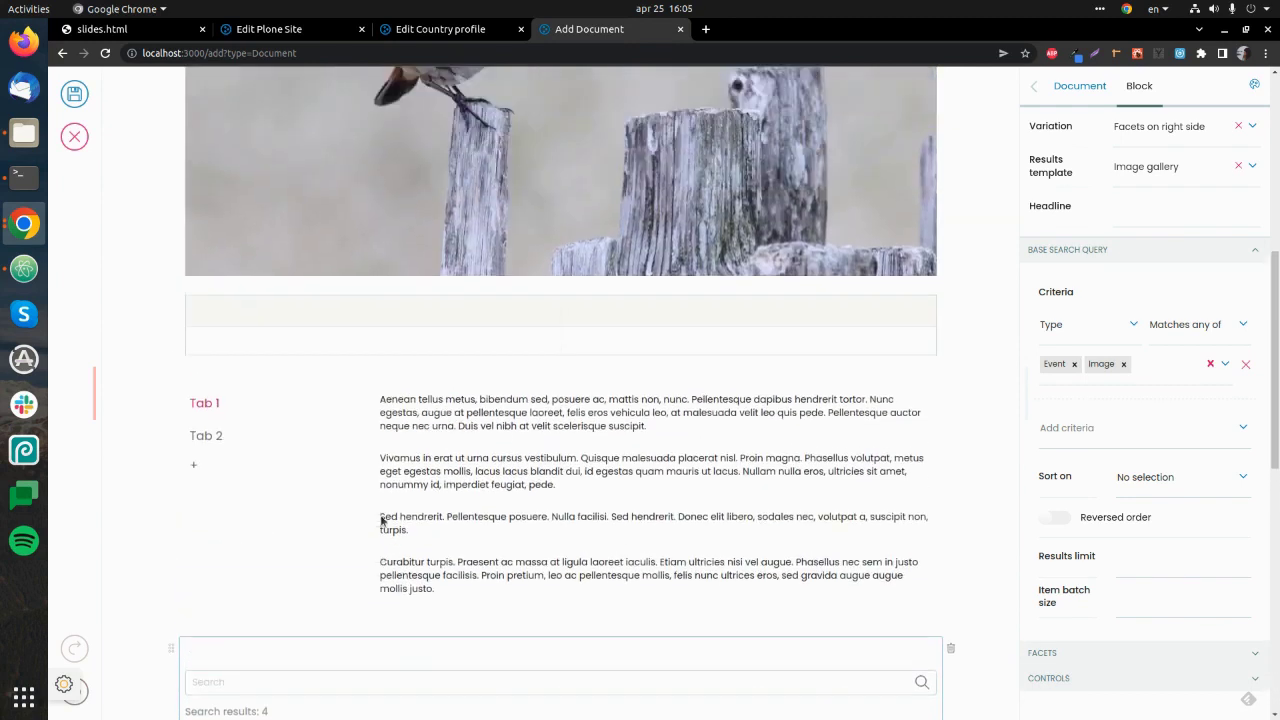
pyautogui.scroll(-2, 528, 611)
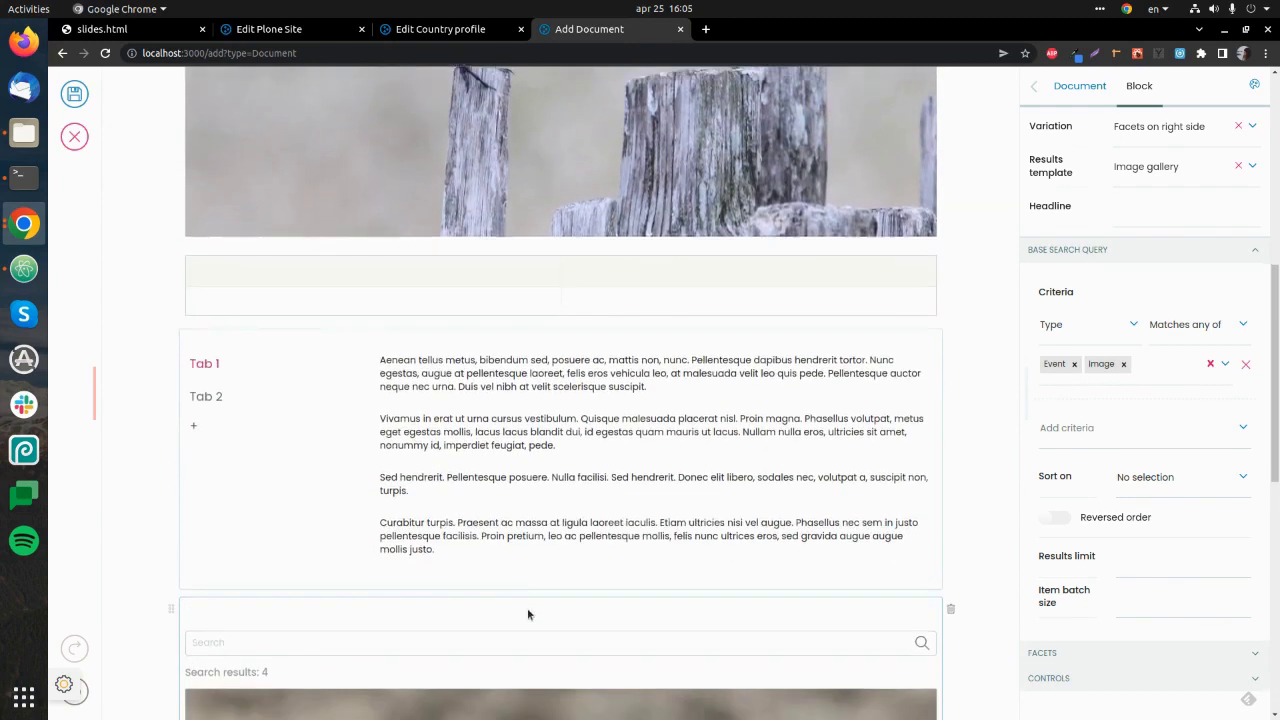
# Switch to the slides.html presentation, advance to the closing slide and show it in full screen.
pyautogui.click(102, 29)
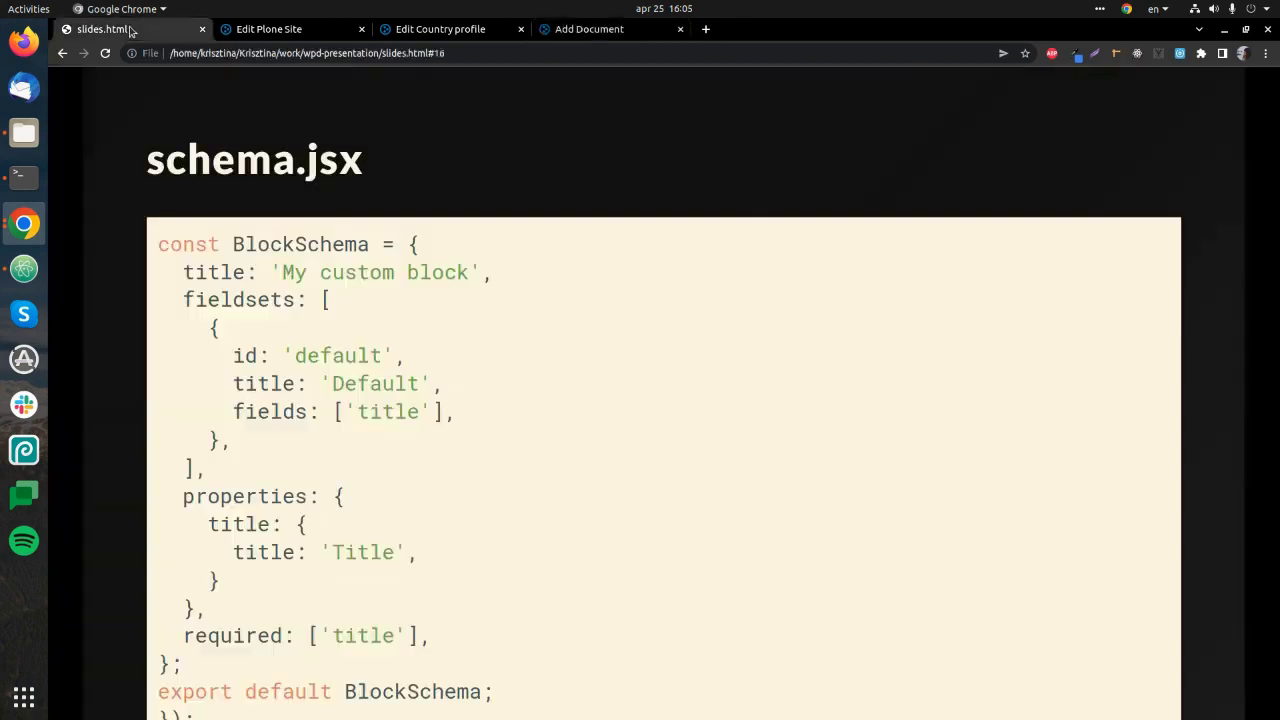
pyautogui.press('Right')
pyautogui.press('f')
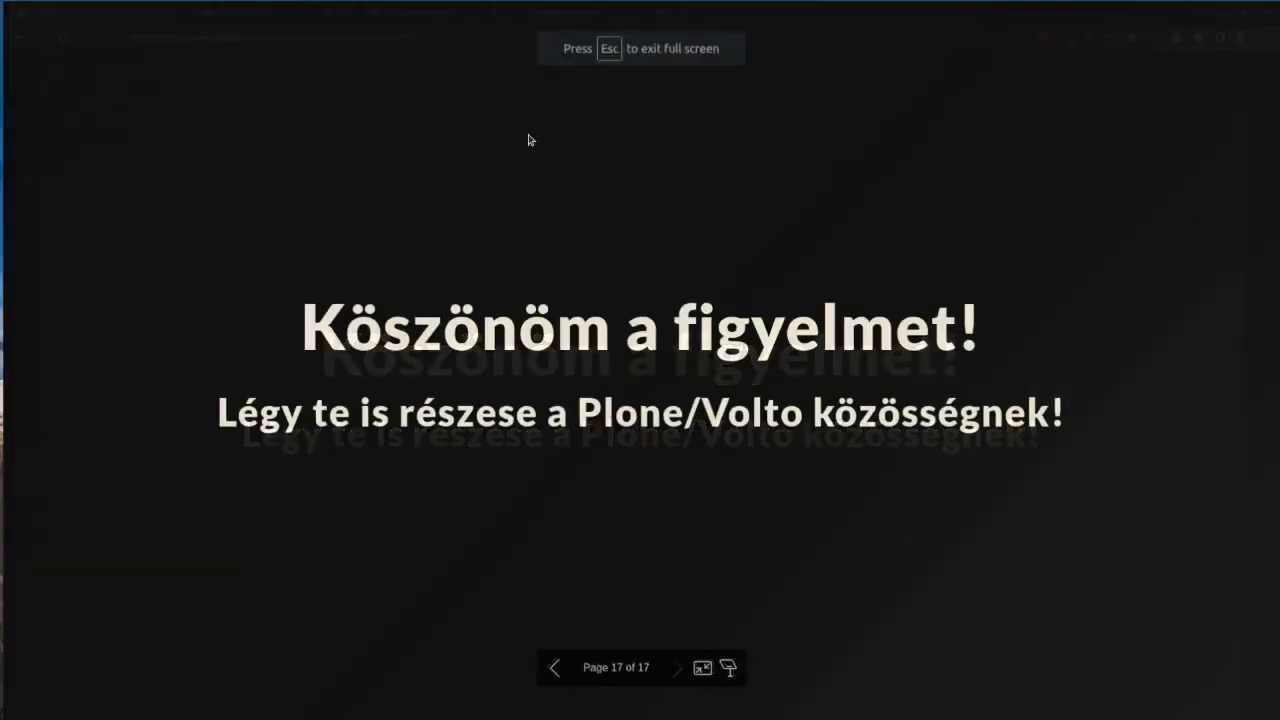